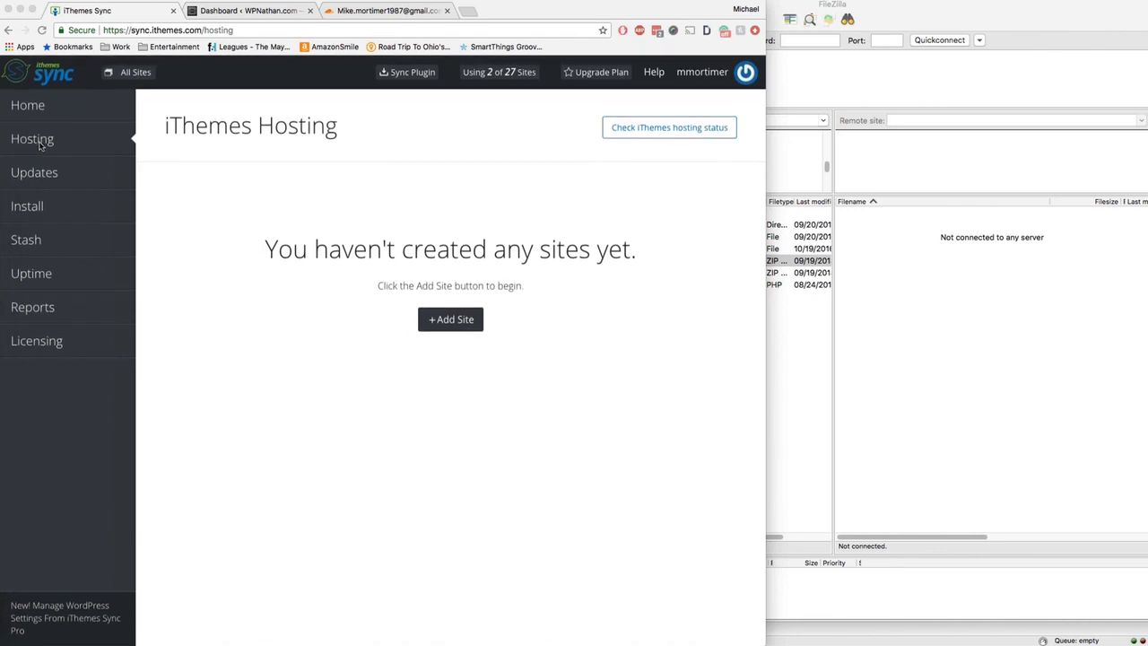
- Add a new site in iThemes Hosting and expand its details to view the IP address
{"action": "left_click", "coordinate": [71, 143]}
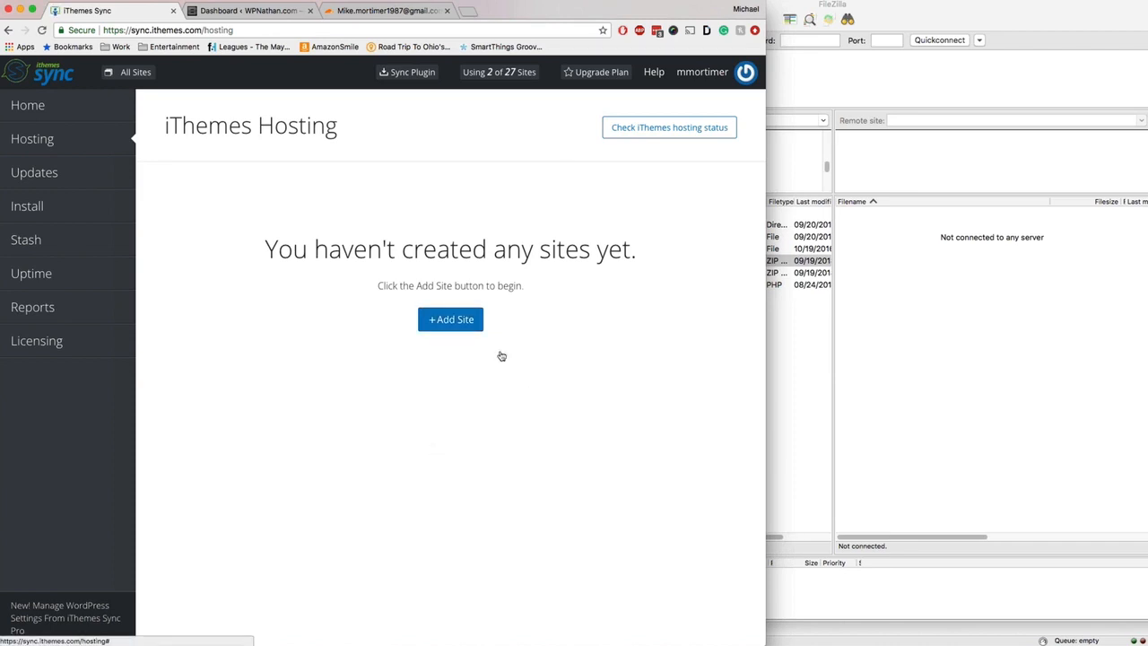
{"action": "left_click", "coordinate": [501, 356]}
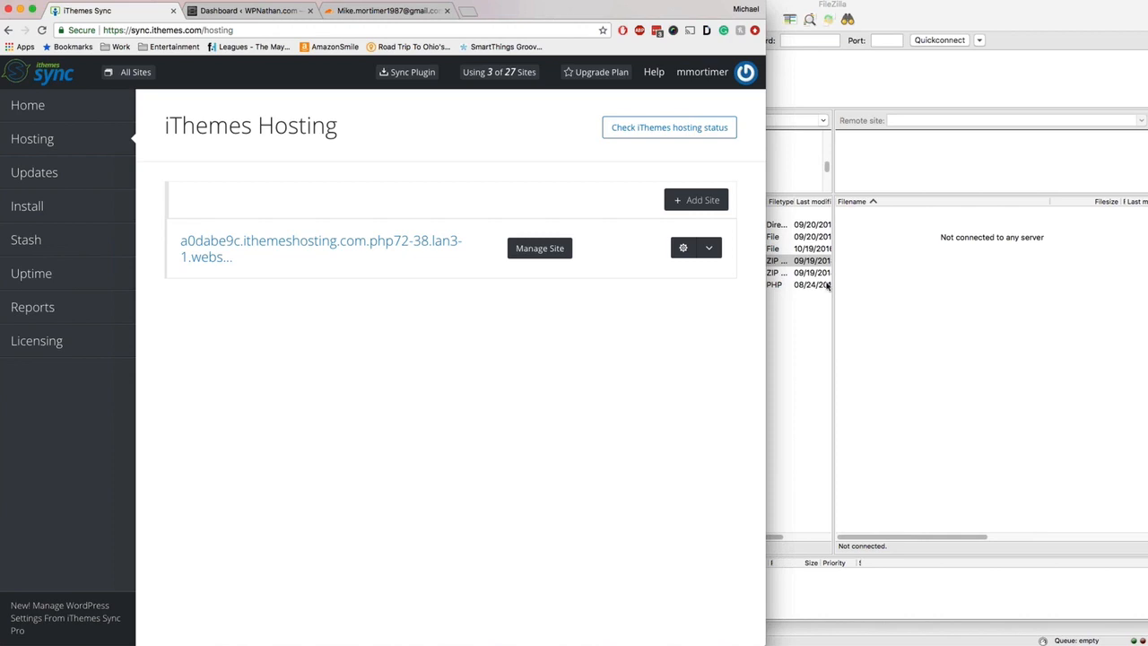
{"action": "left_click", "coordinate": [710, 251]}
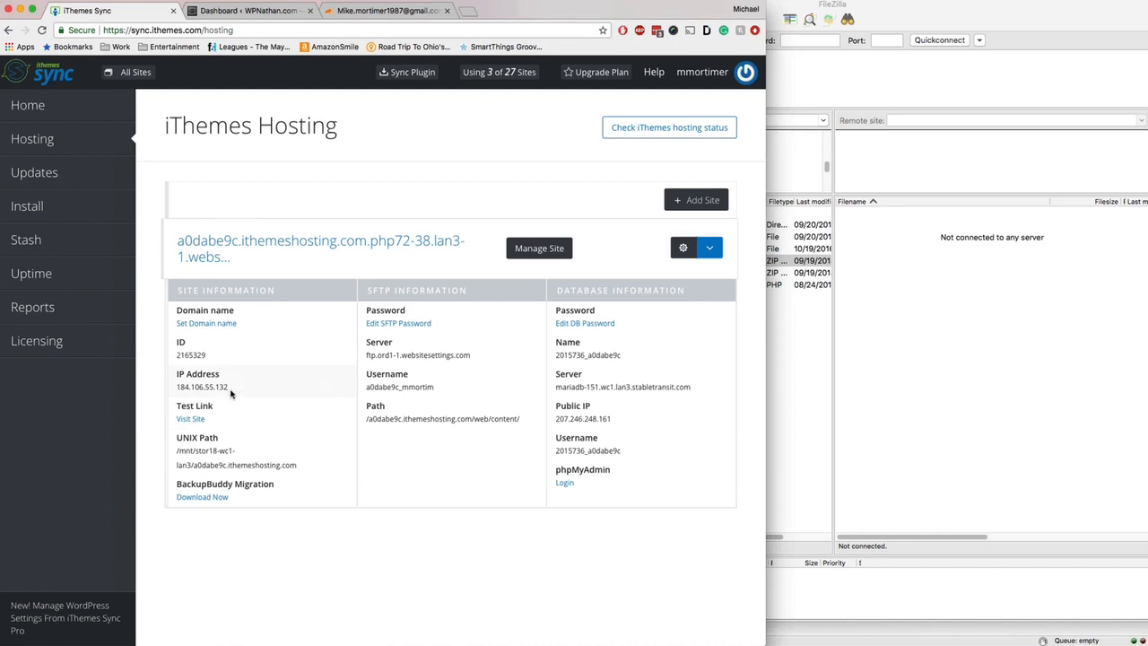
{"action": "left_click_drag", "start_coordinate": [230, 392], "coordinate": [176, 387]}
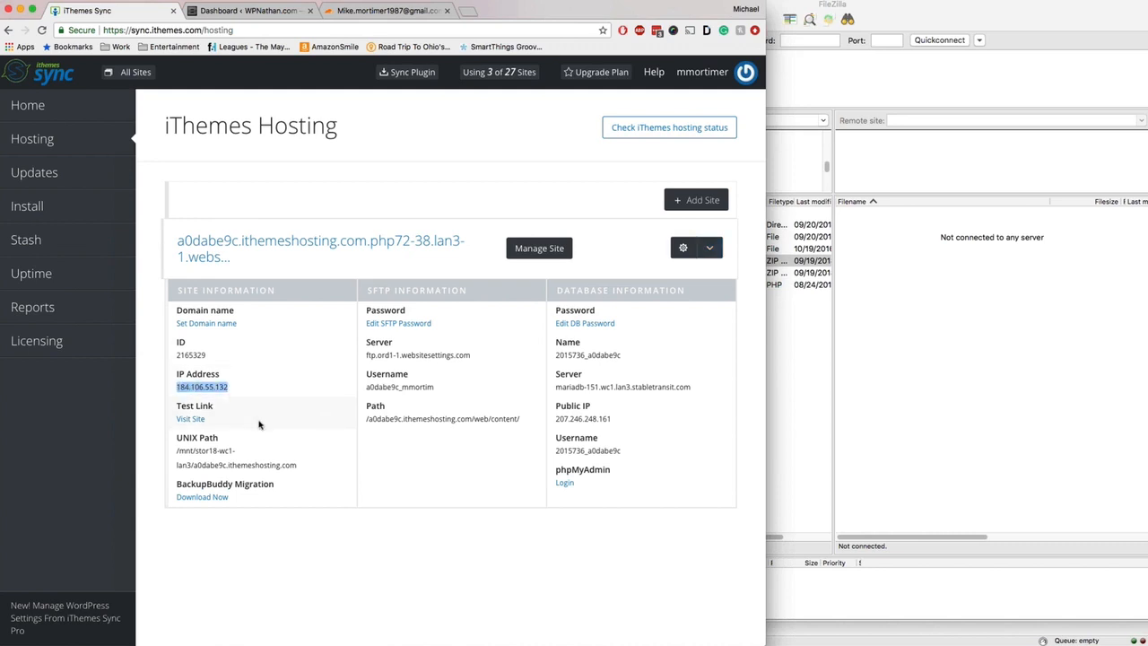
{"action": "left_click", "coordinate": [443, 485]}
- Switch to the WPNathan.com WordPress admin and deactivate the Comet Cache plugin
{"action": "left_click", "coordinate": [221, 11]}
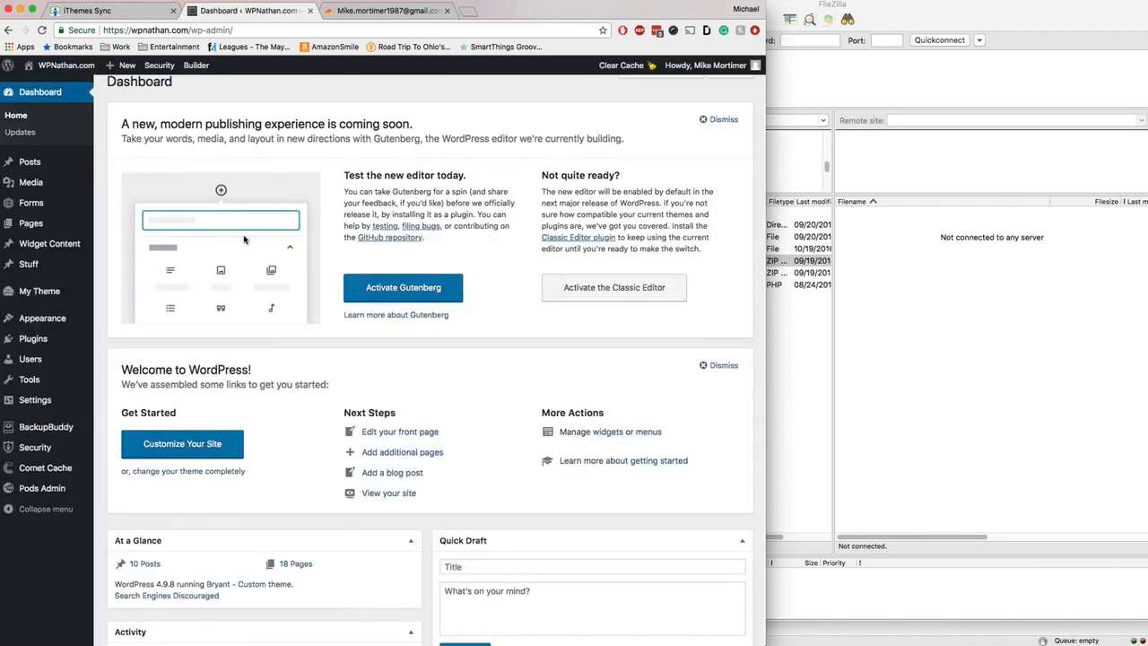
{"action": "mouse_move", "coordinate": [60, 433]}
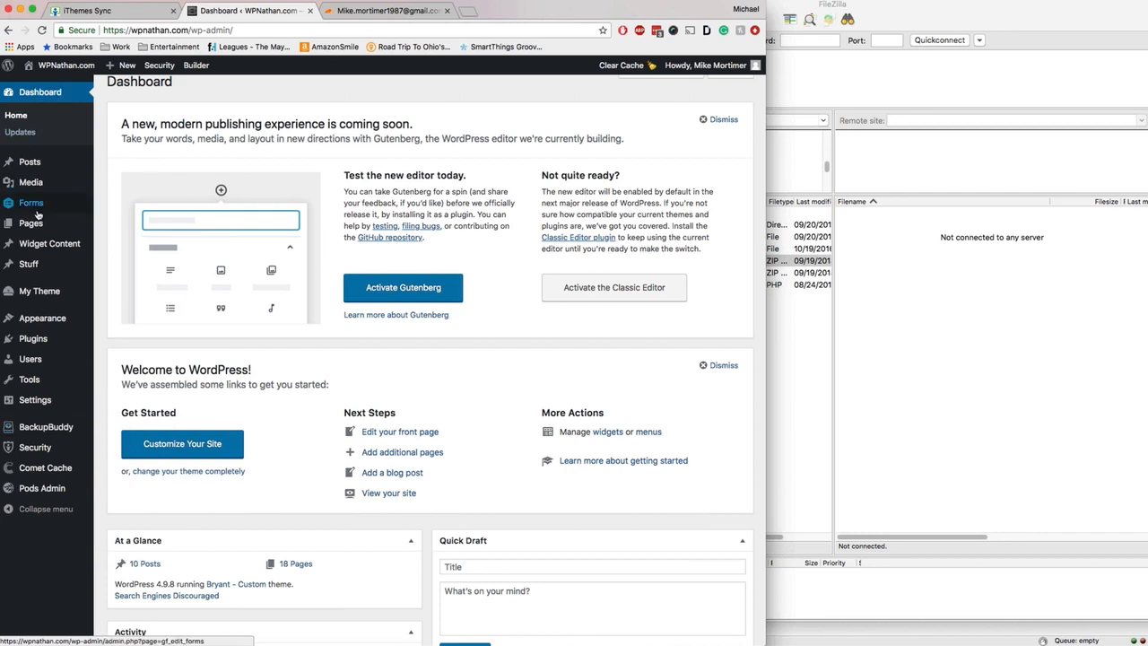
{"action": "mouse_move", "coordinate": [37, 211]}
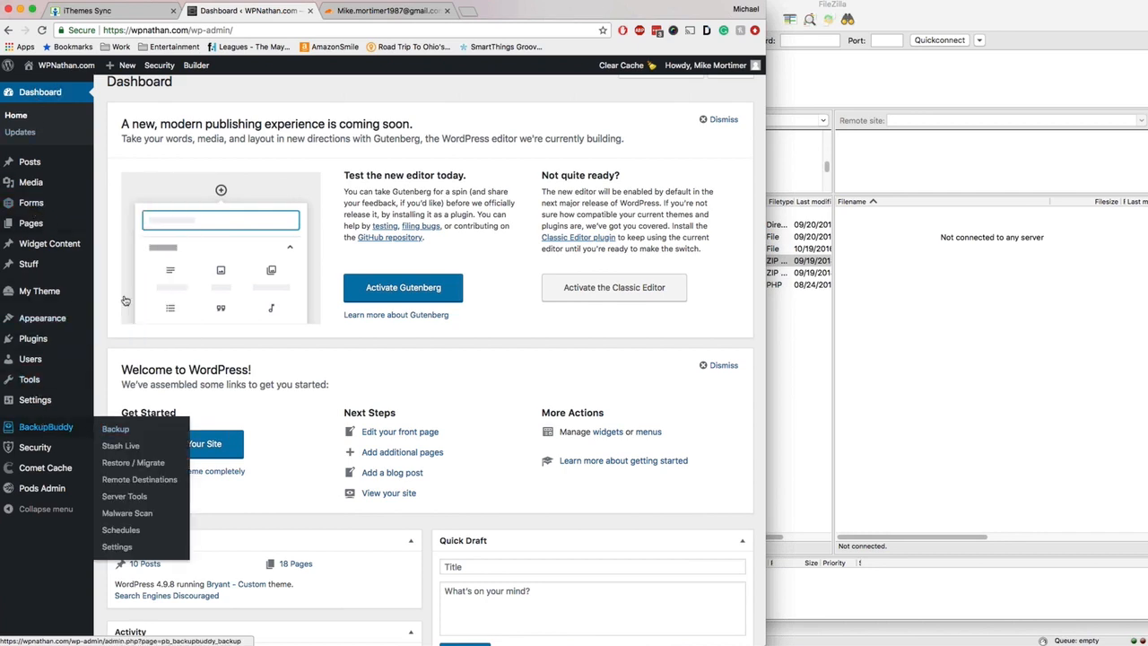
{"action": "mouse_move", "coordinate": [49, 356]}
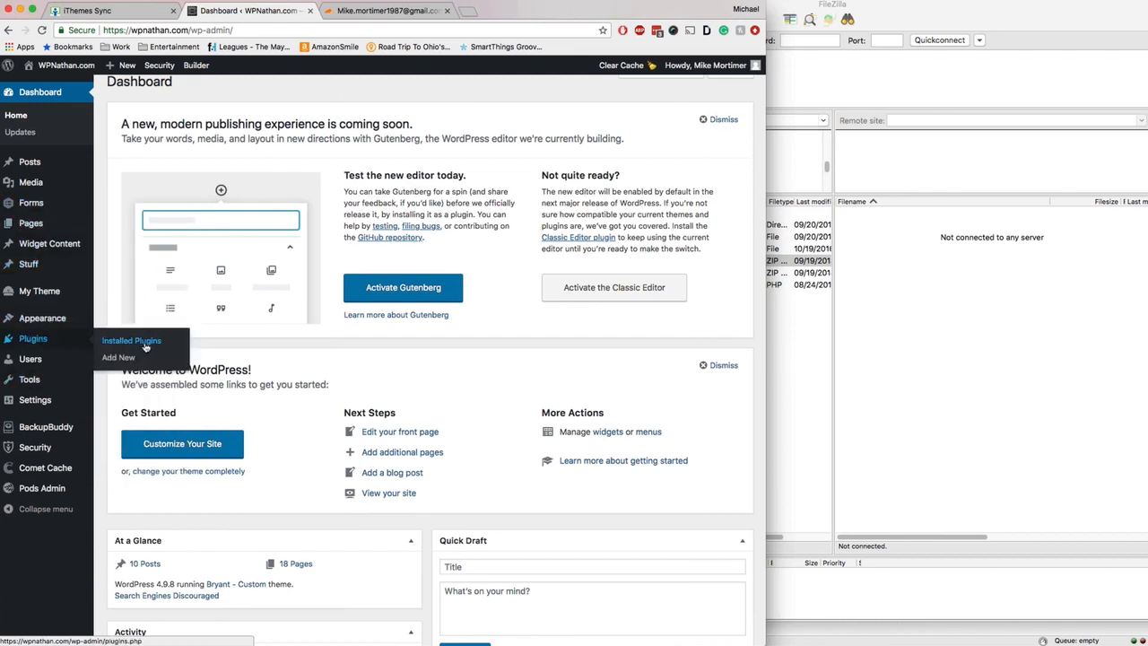
{"action": "left_click", "coordinate": [145, 344]}
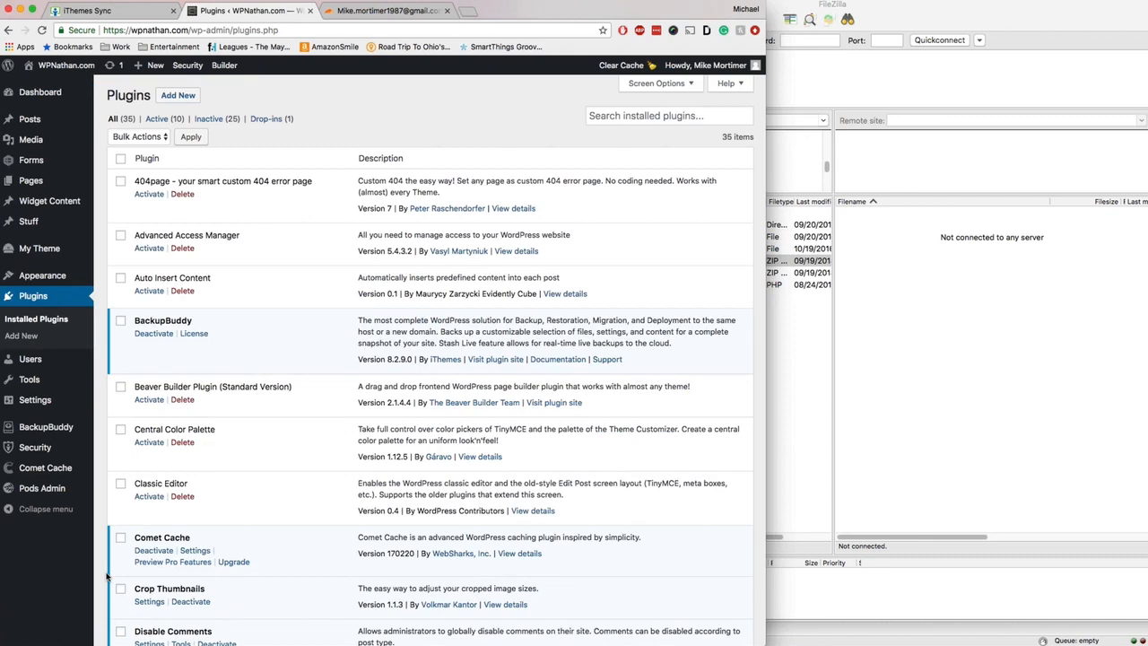
{"action": "scroll", "coordinate": [106, 572], "scroll_direction": "down", "scroll_amount": 3}
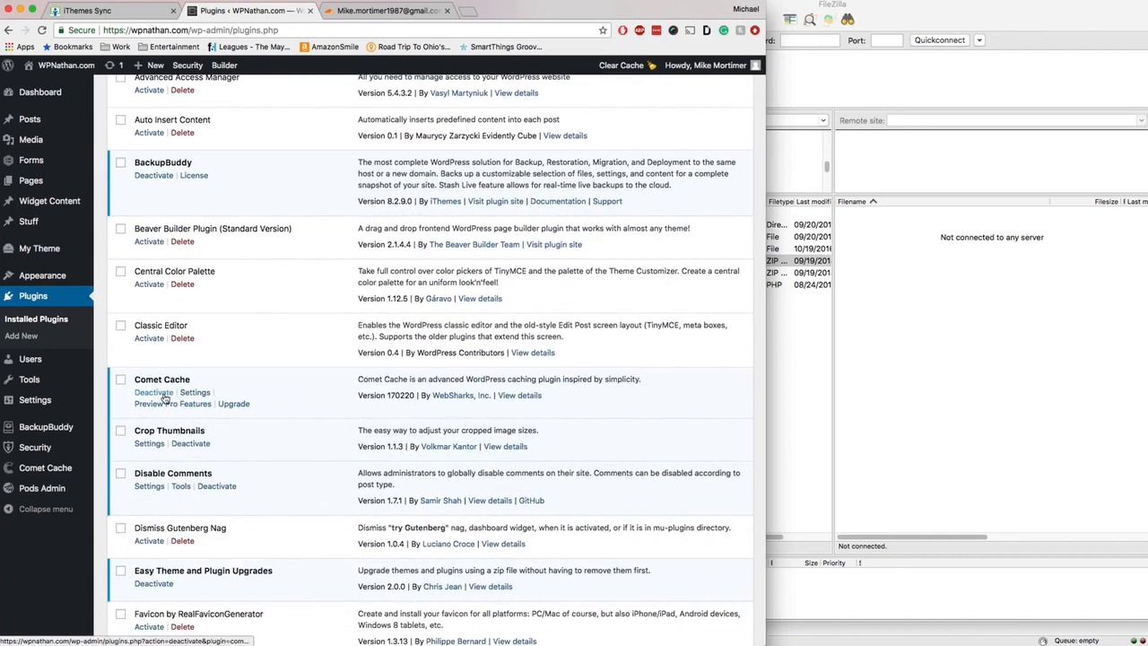
{"action": "left_click", "coordinate": [153, 392]}
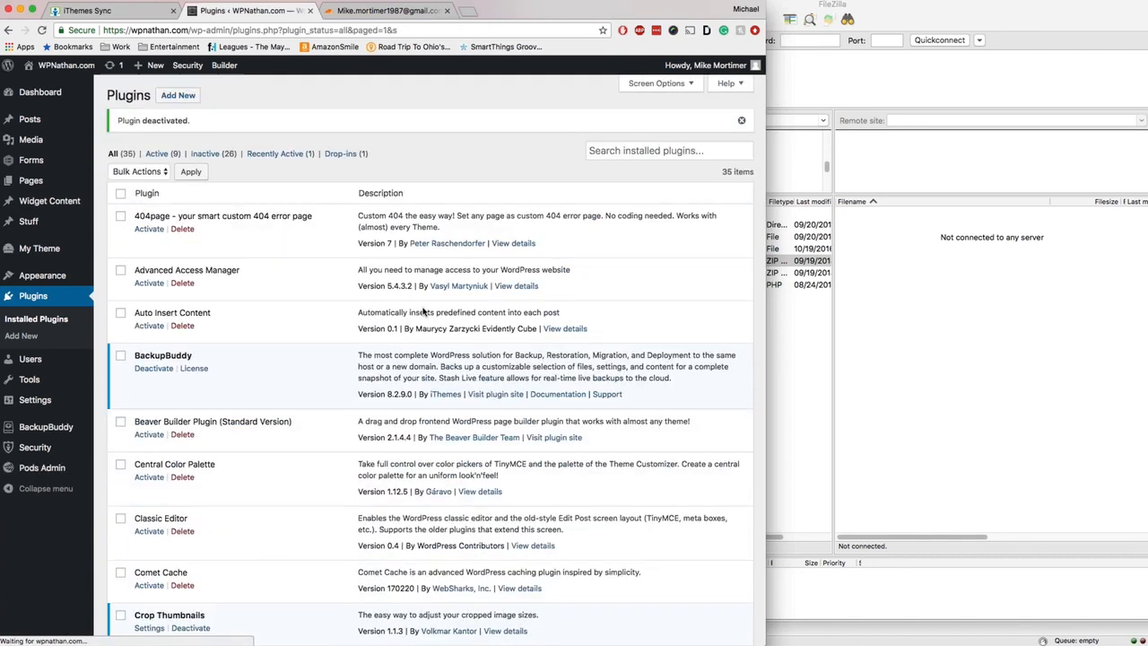
- Deactivate the iThemes Security Pro plugin
{"action": "scroll", "coordinate": [423, 308], "scroll_direction": "down", "scroll_amount": 6}
{"action": "scroll", "coordinate": [423, 307], "scroll_direction": "down", "scroll_amount": 6}
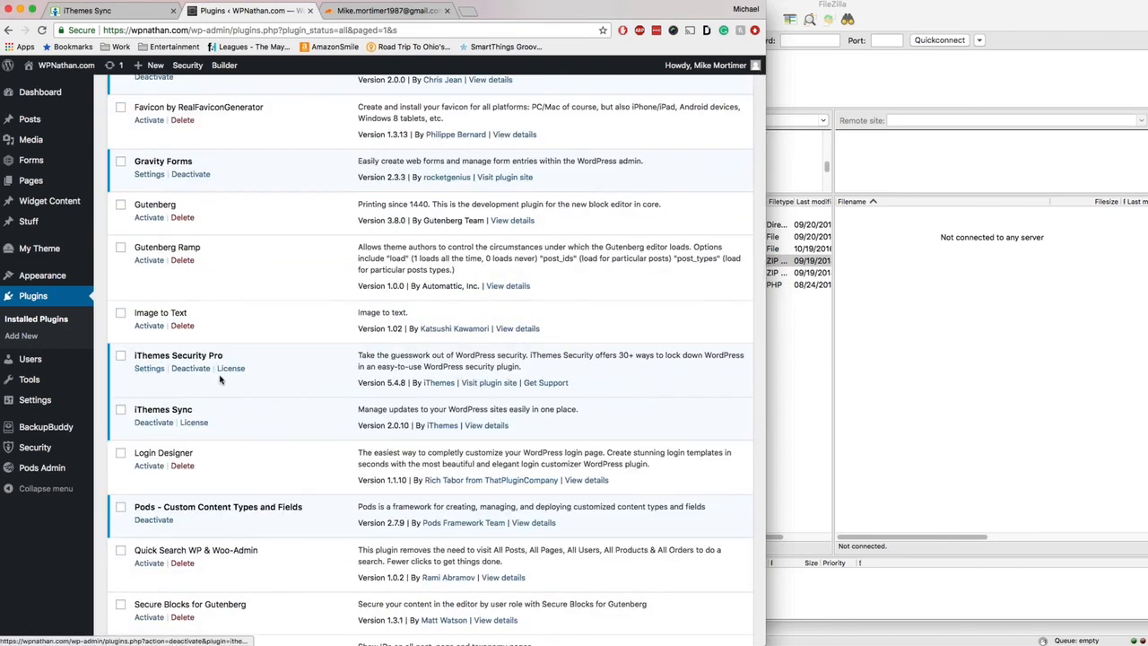
{"action": "left_click", "coordinate": [197, 374]}
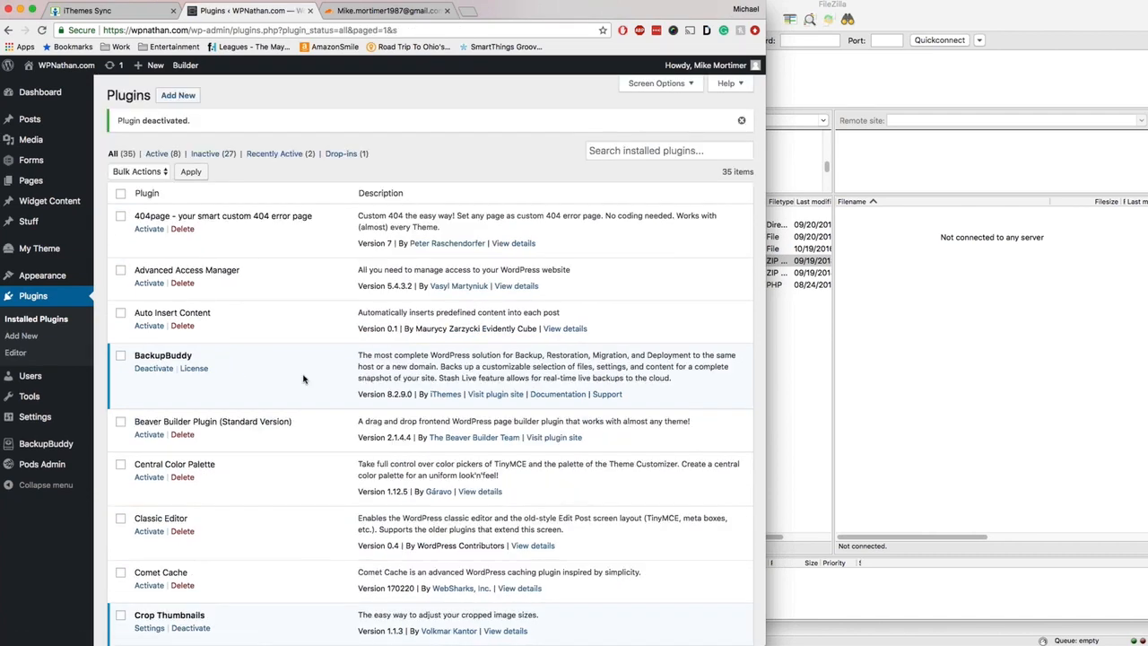
- Review the remaining installed plugins and open BackupBuddy's Backup page to view the options for the local complete backup
{"action": "scroll", "coordinate": [255, 365], "scroll_direction": "down", "scroll_amount": 10}
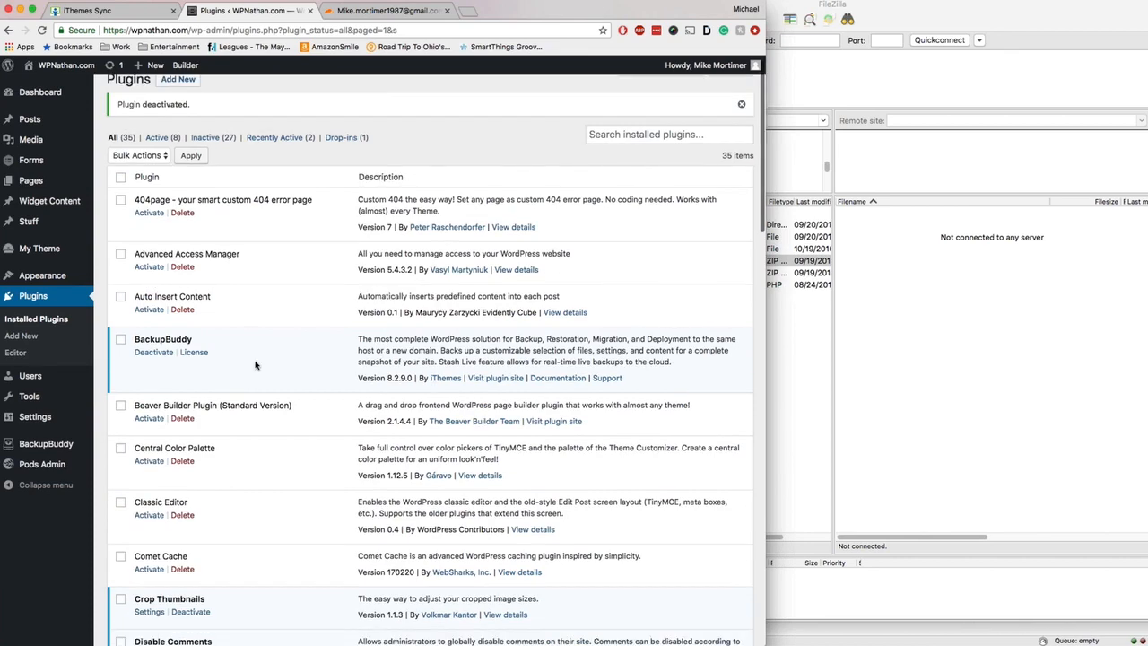
{"action": "scroll", "coordinate": [255, 365], "scroll_direction": "up", "scroll_amount": 10}
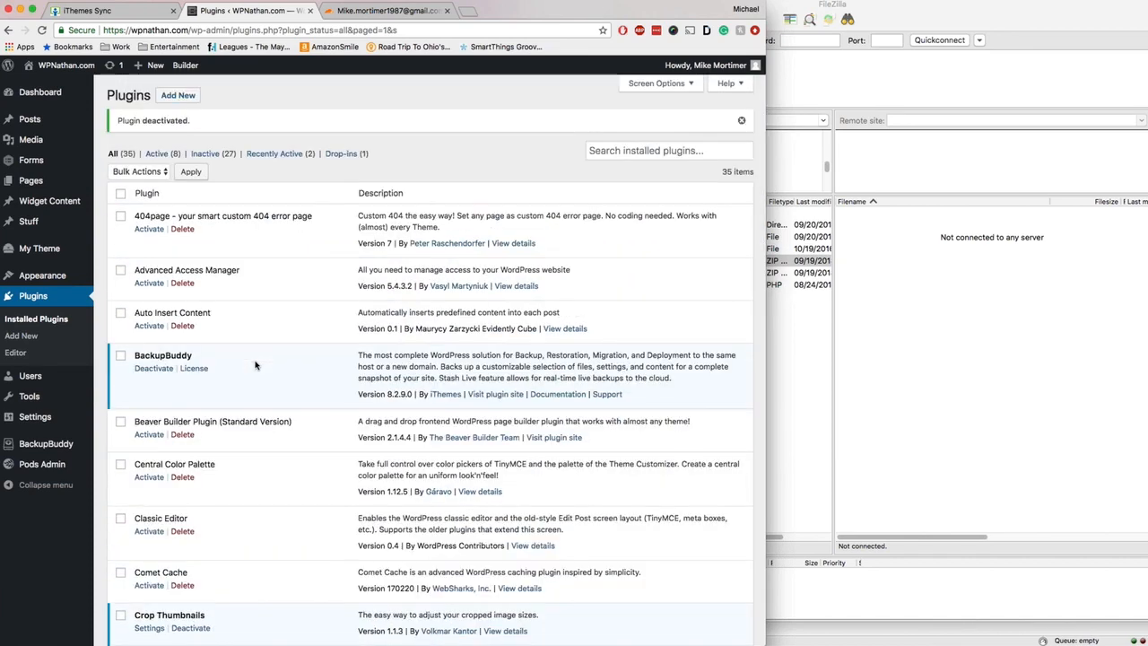
{"action": "scroll", "coordinate": [248, 350], "scroll_direction": "down", "scroll_amount": 5}
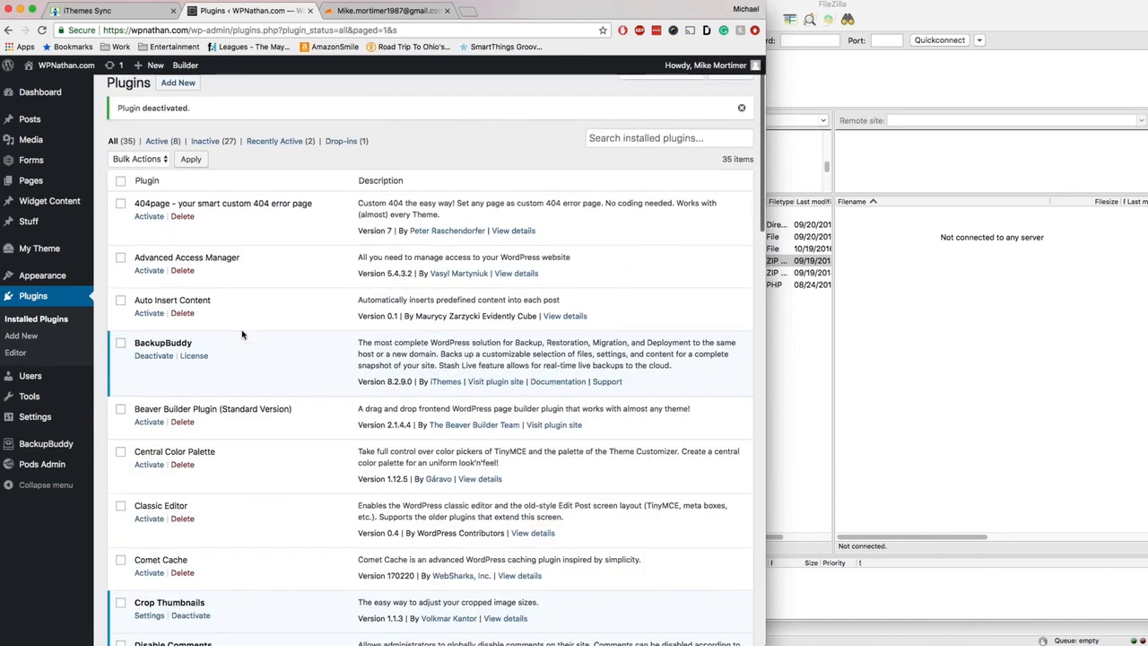
{"action": "scroll", "coordinate": [241, 334], "scroll_direction": "down", "scroll_amount": 15}
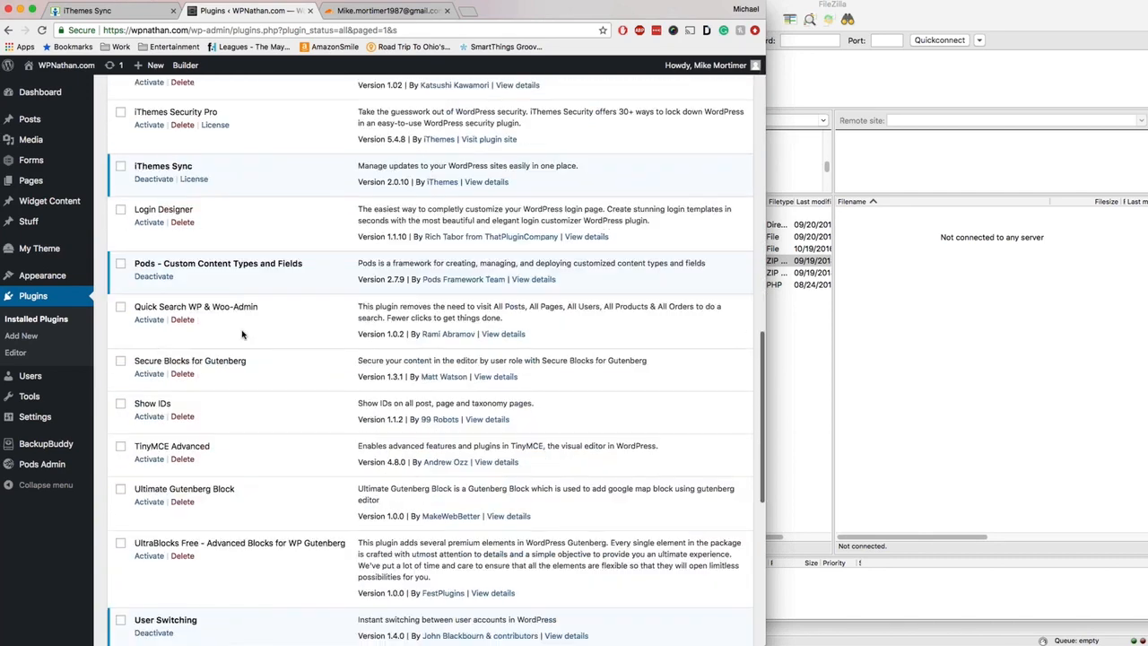
{"action": "scroll", "coordinate": [241, 334], "scroll_direction": "down", "scroll_amount": 9}
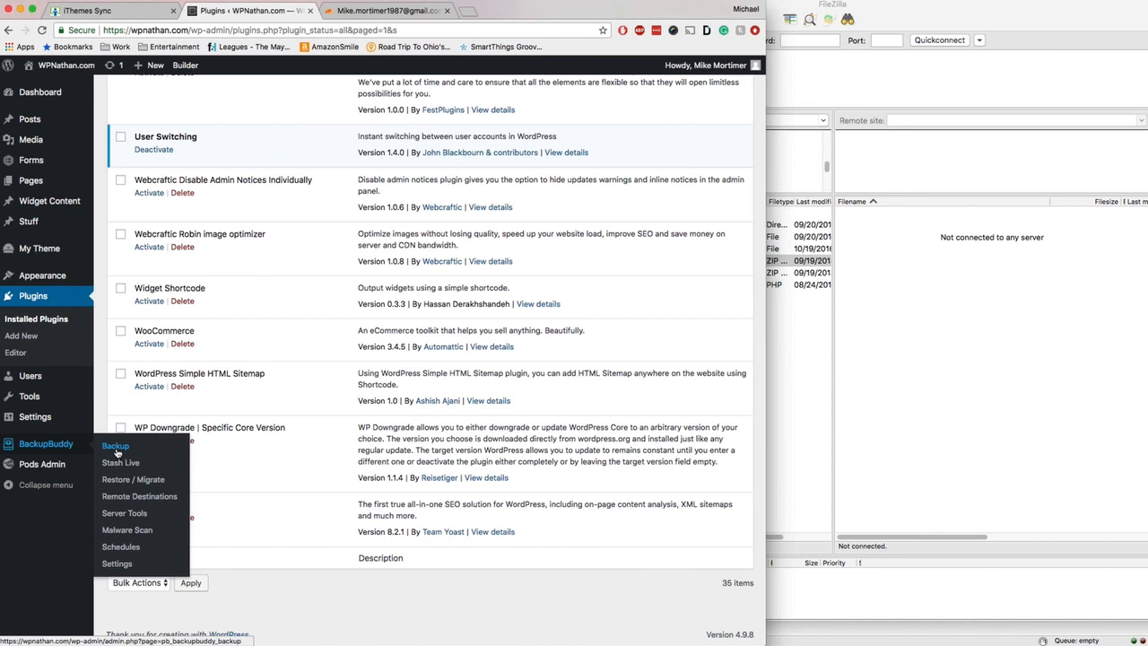
{"action": "left_click", "coordinate": [116, 447]}
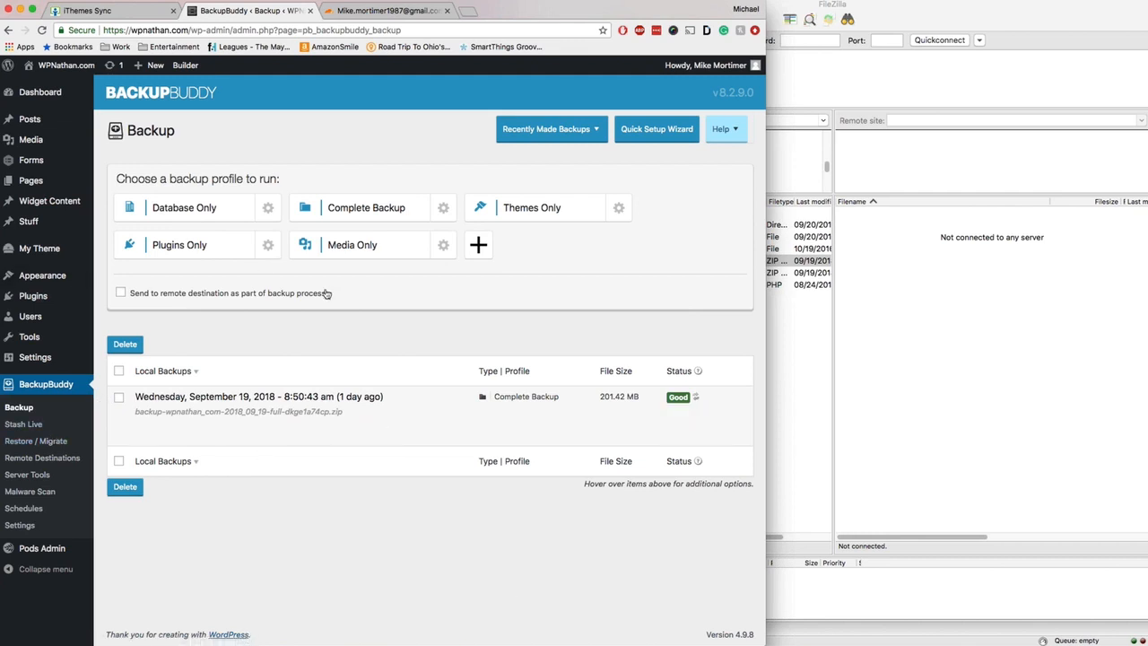
{"action": "mouse_move", "coordinate": [232, 431]}
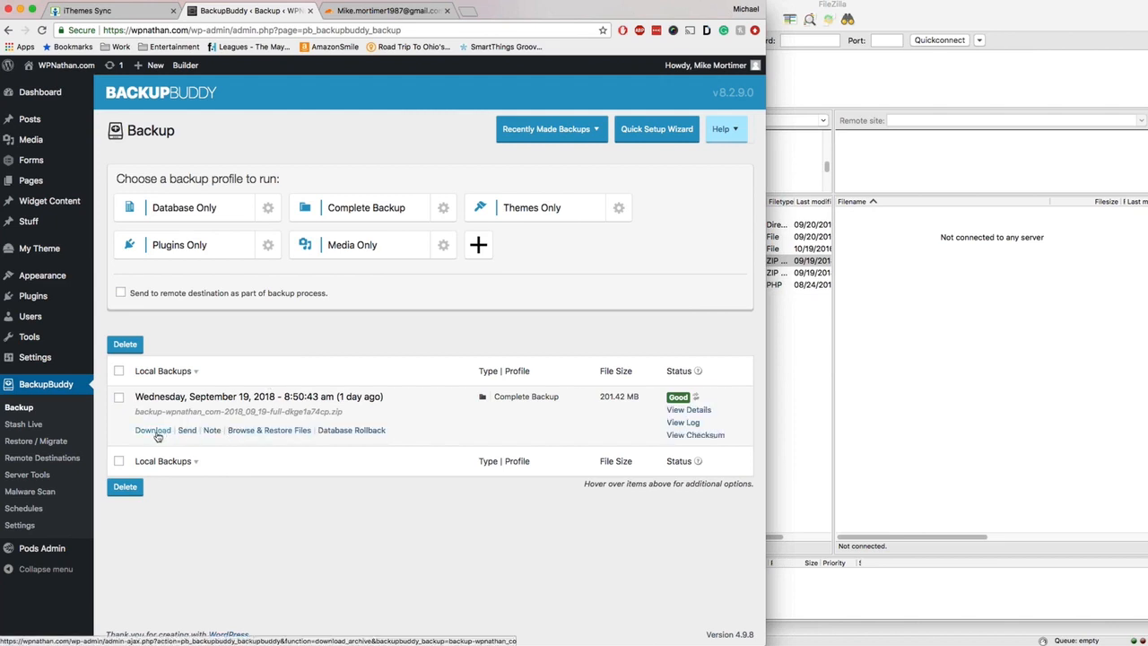
- View the importbuddy.php download prompt in BackupBuddy's Restore / Migrate section and cancel it
{"action": "left_click", "coordinate": [42, 443]}
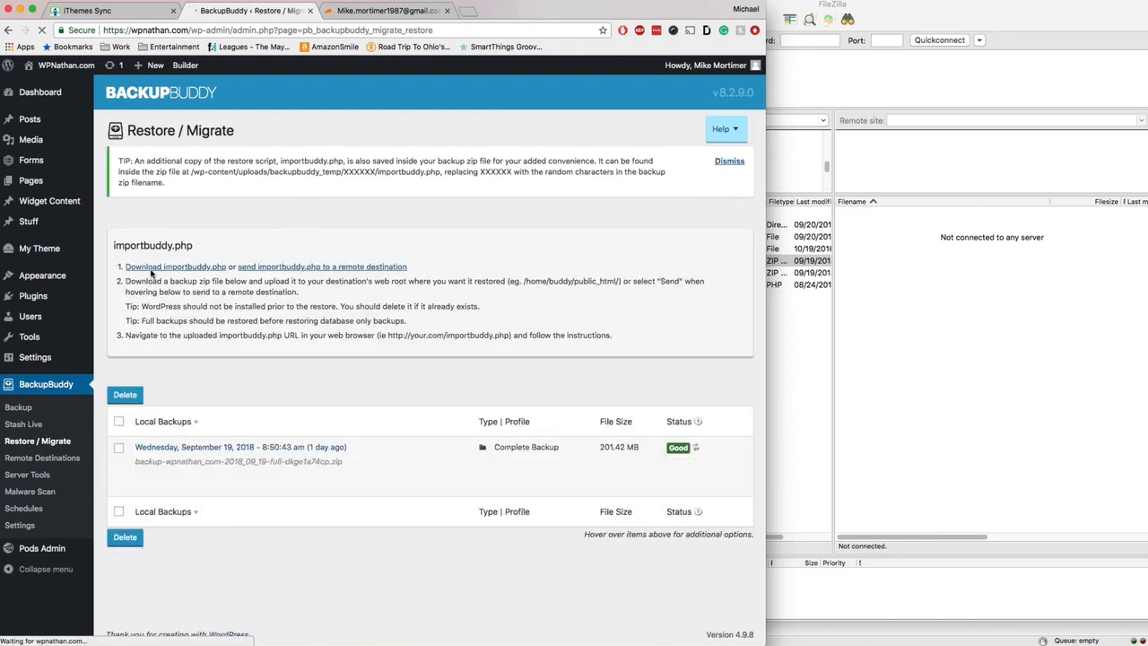
{"action": "left_click", "coordinate": [150, 269]}
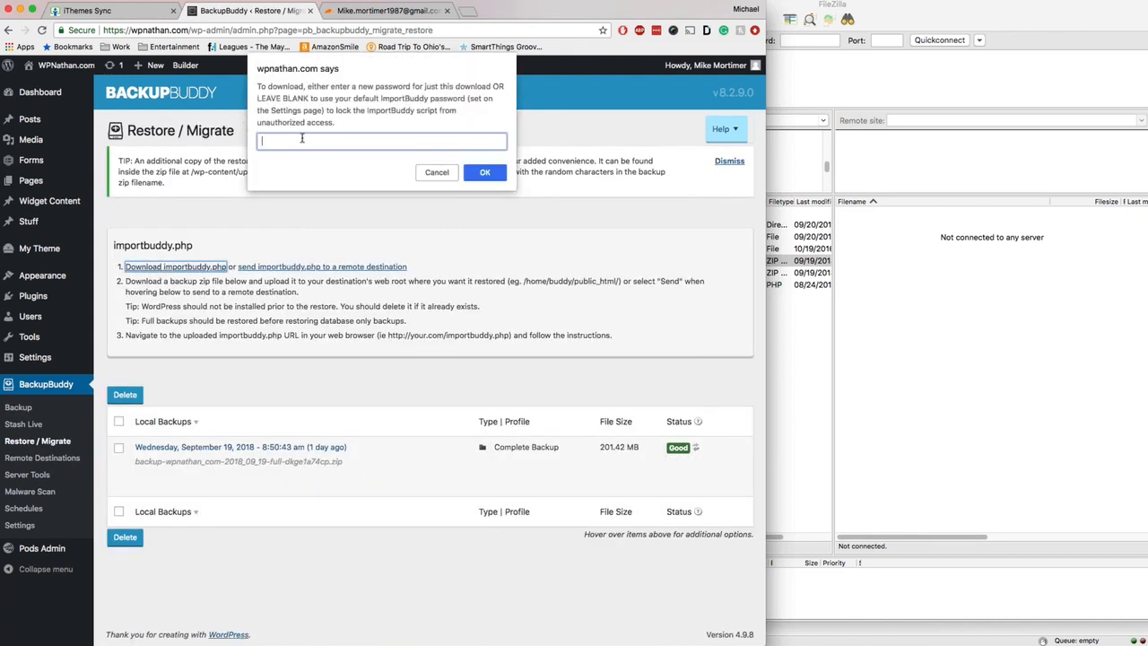
{"action": "left_click", "coordinate": [439, 173]}
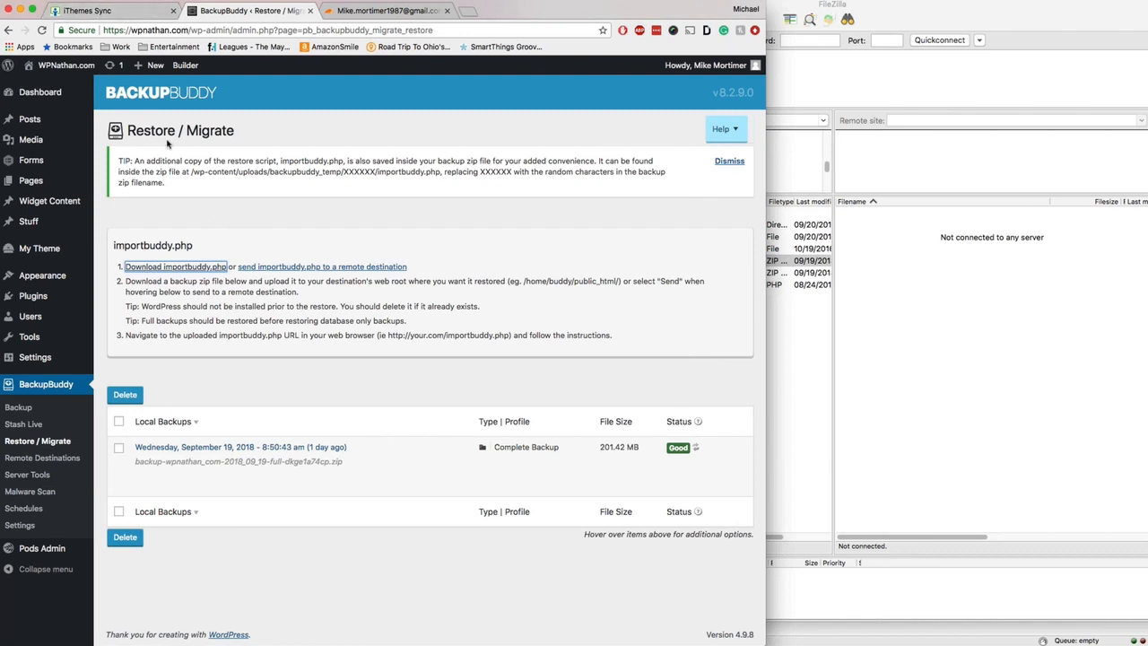
- Return to iThemes Sync and save a new SFTP password for the new hosting site
{"action": "left_click", "coordinate": [98, 11]}
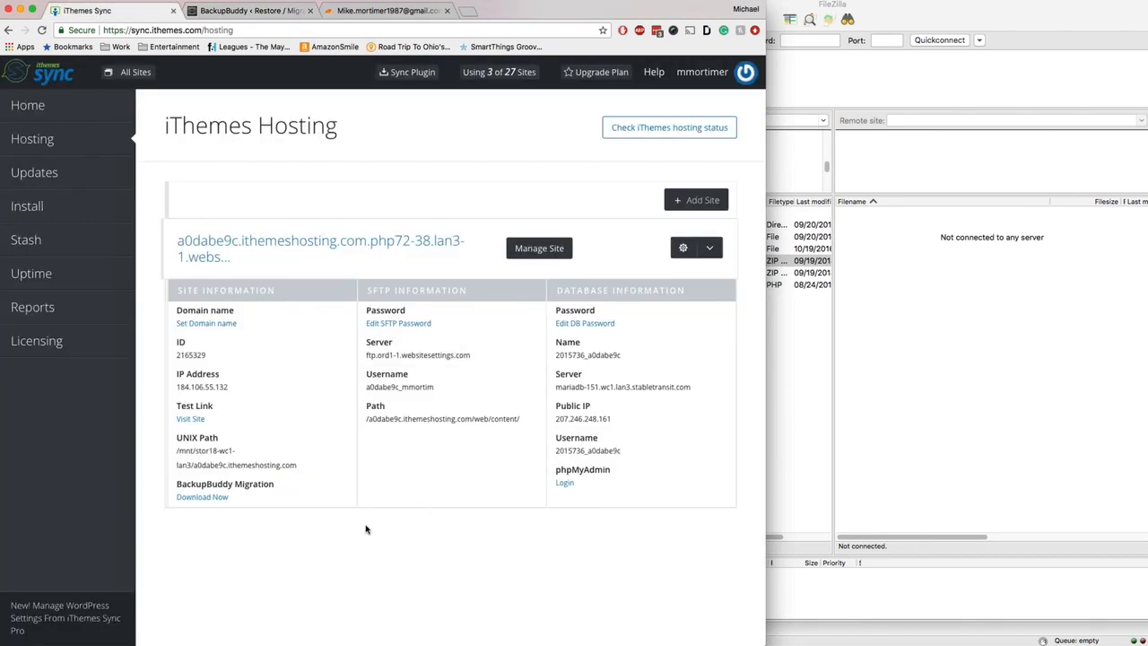
{"action": "left_click", "coordinate": [408, 326]}
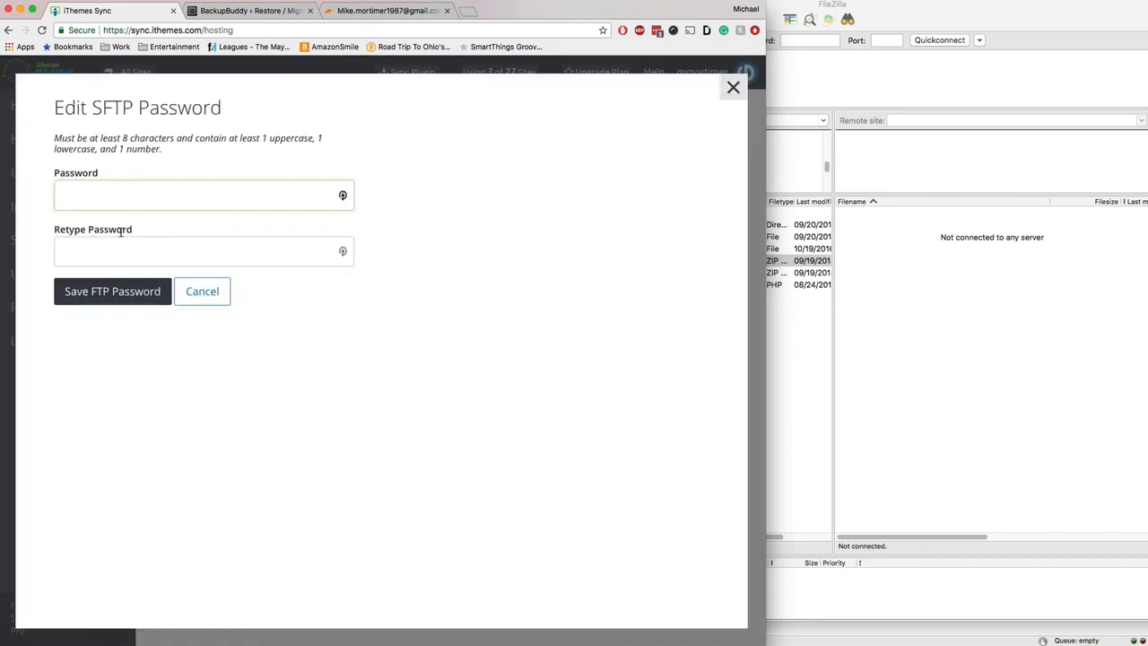
{"action": "type", "text": "••••••"}
{"action": "key", "text": "Tab"}
{"action": "type", "text": "•"}
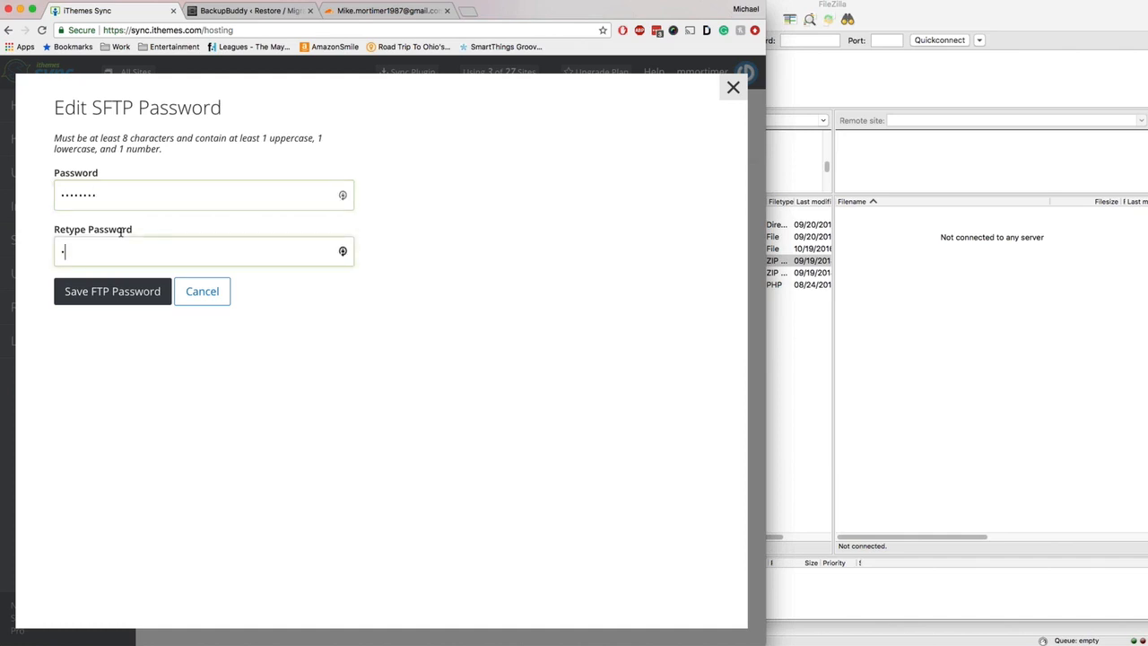
{"action": "type", "text": "•••••••"}
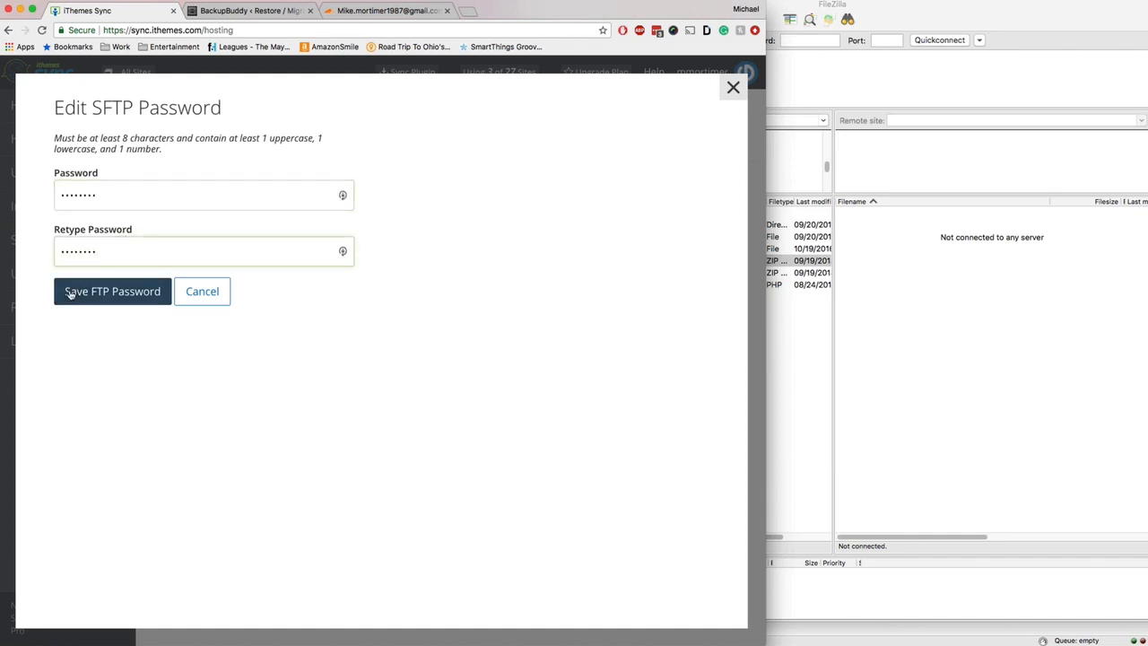
{"action": "left_click", "coordinate": [69, 293]}
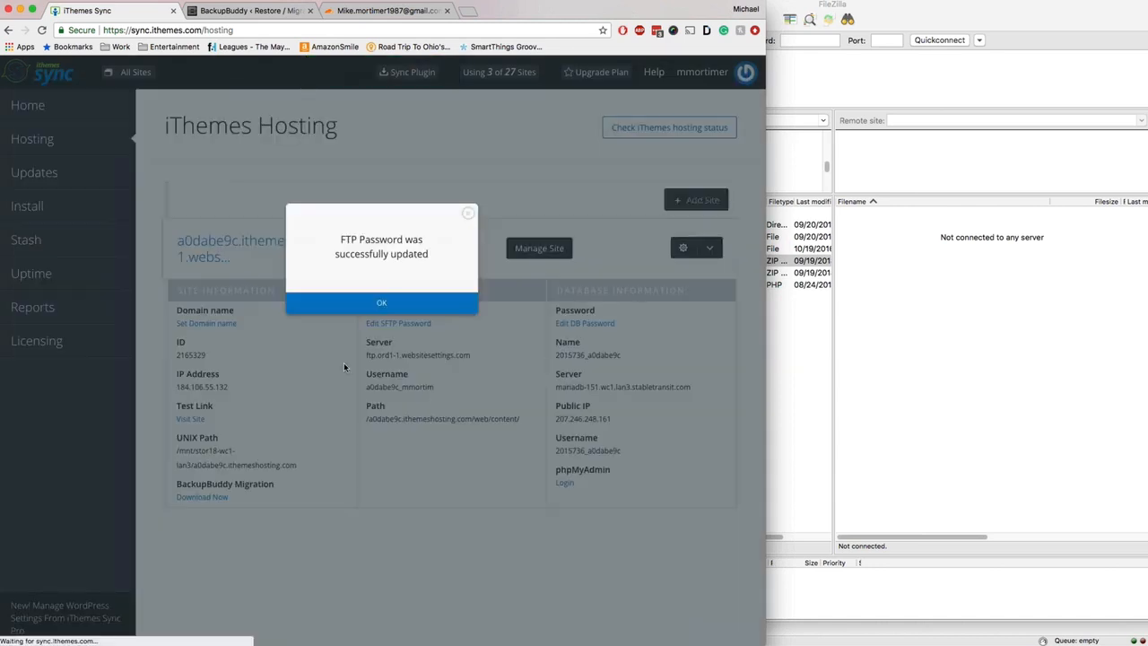
{"action": "left_click", "coordinate": [650, 200]}
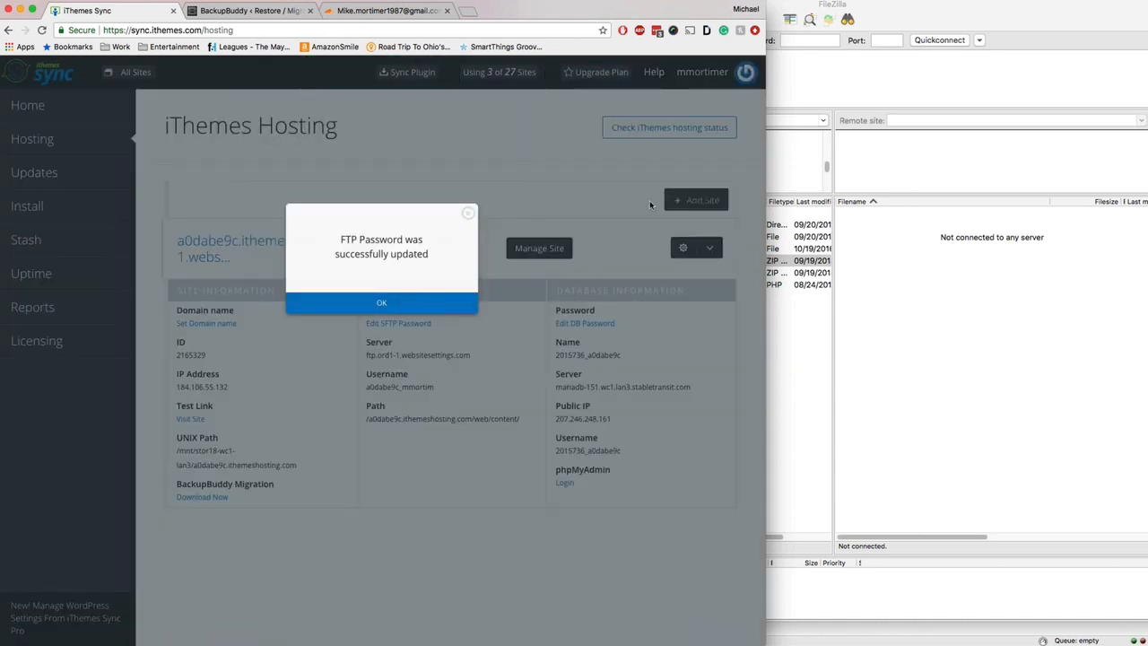
{"action": "key", "text": "Return"}
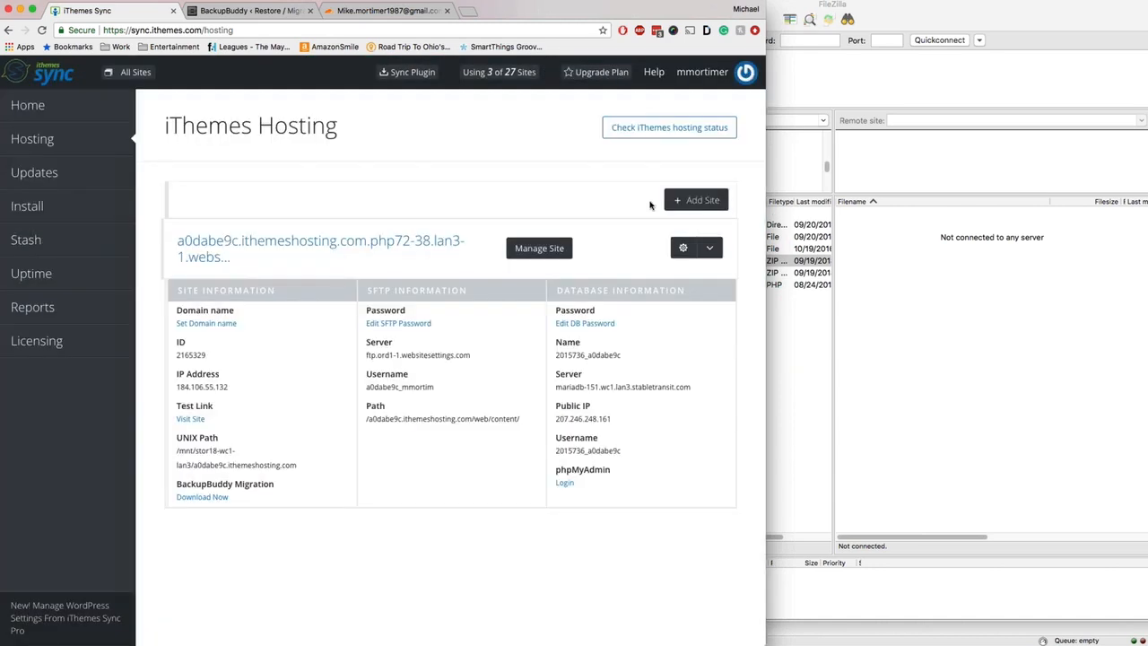
- Copy the SFTP server address ftp.ord1-1.websitesettings.com from the hosting details and enter it as the host in FileZilla
{"action": "left_click", "coordinate": [883, 395]}
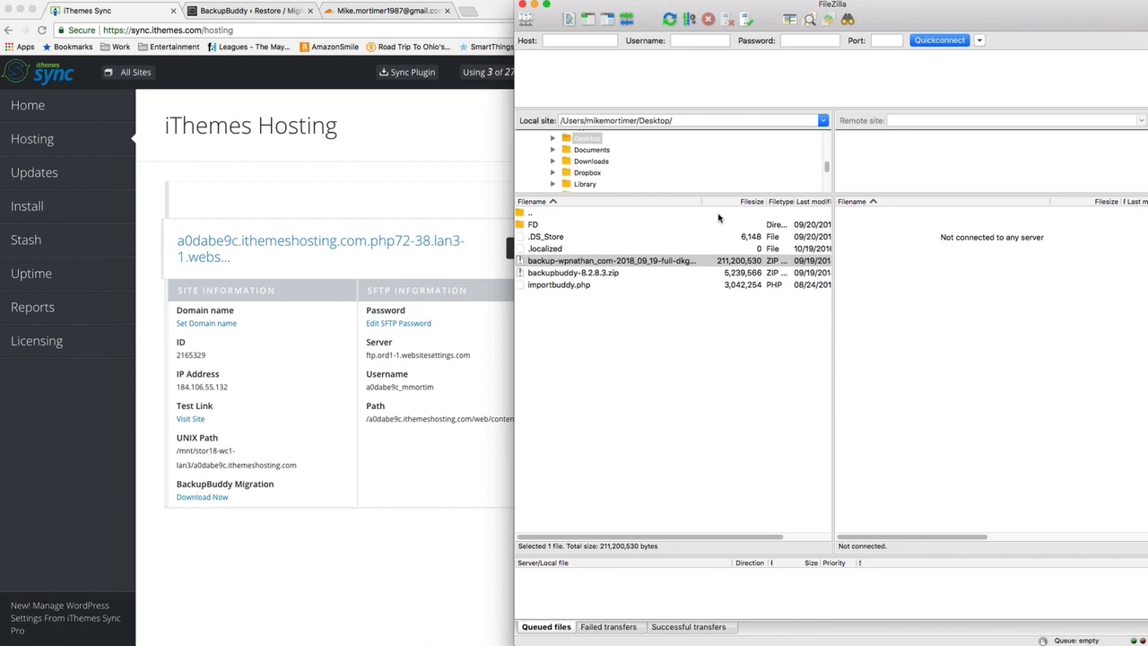
{"action": "left_click", "coordinate": [438, 386]}
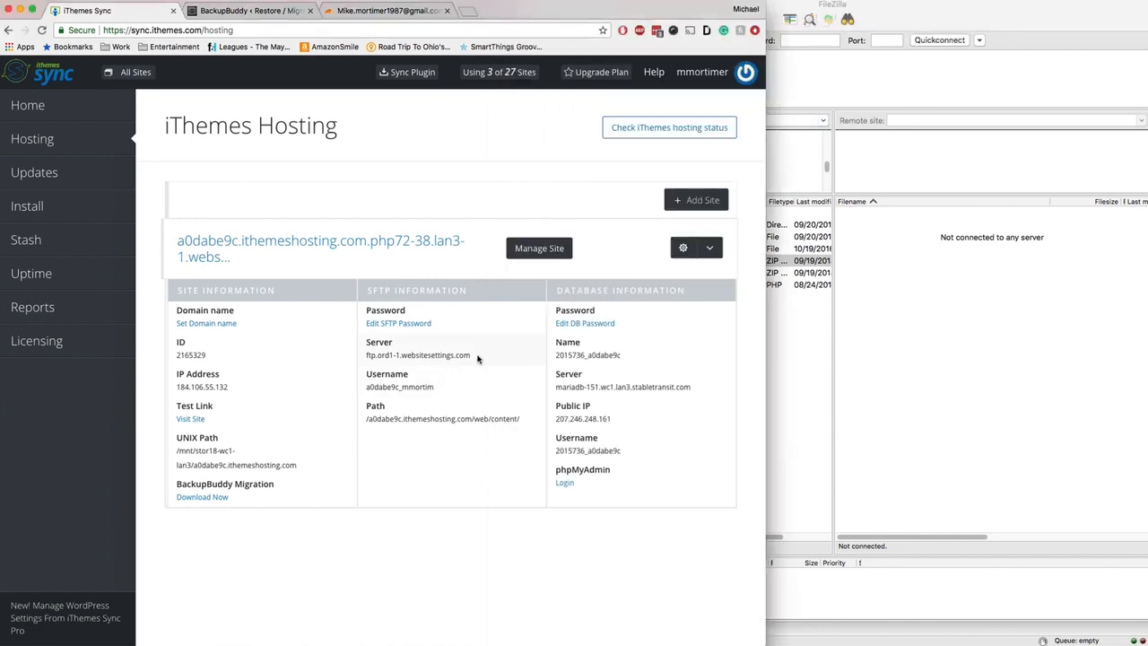
{"action": "left_click_drag", "start_coordinate": [478, 359], "coordinate": [363, 356]}
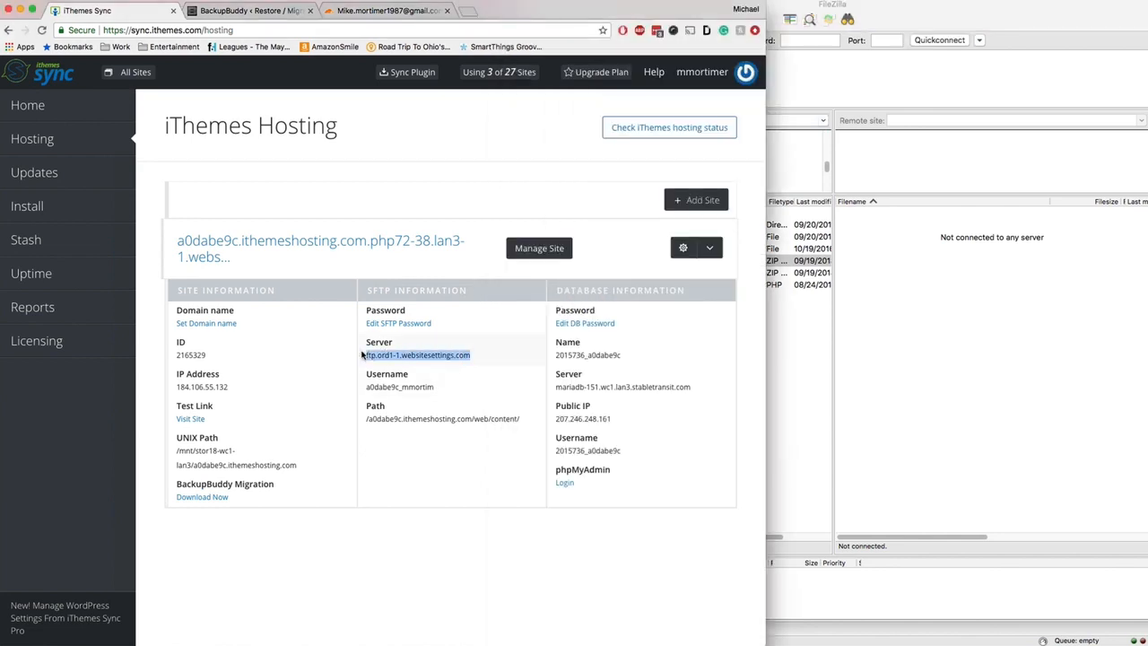
{"action": "left_click", "coordinate": [972, 428]}
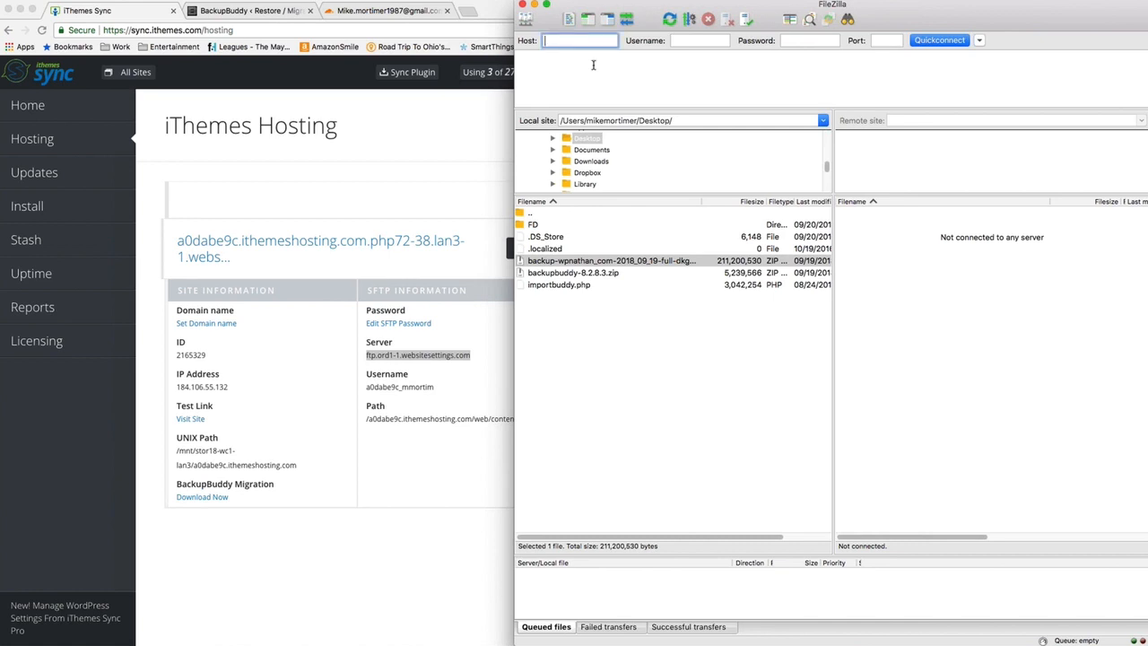
{"action": "key", "text": "super+v"}
- Copy the SFTP username from the iThemes Sync hosting details and enter it as the username in FileZilla
{"action": "left_click", "coordinate": [438, 388]}
{"action": "left_click_drag", "start_coordinate": [437, 387], "coordinate": [364, 390]}
{"action": "key", "text": "super+c"}
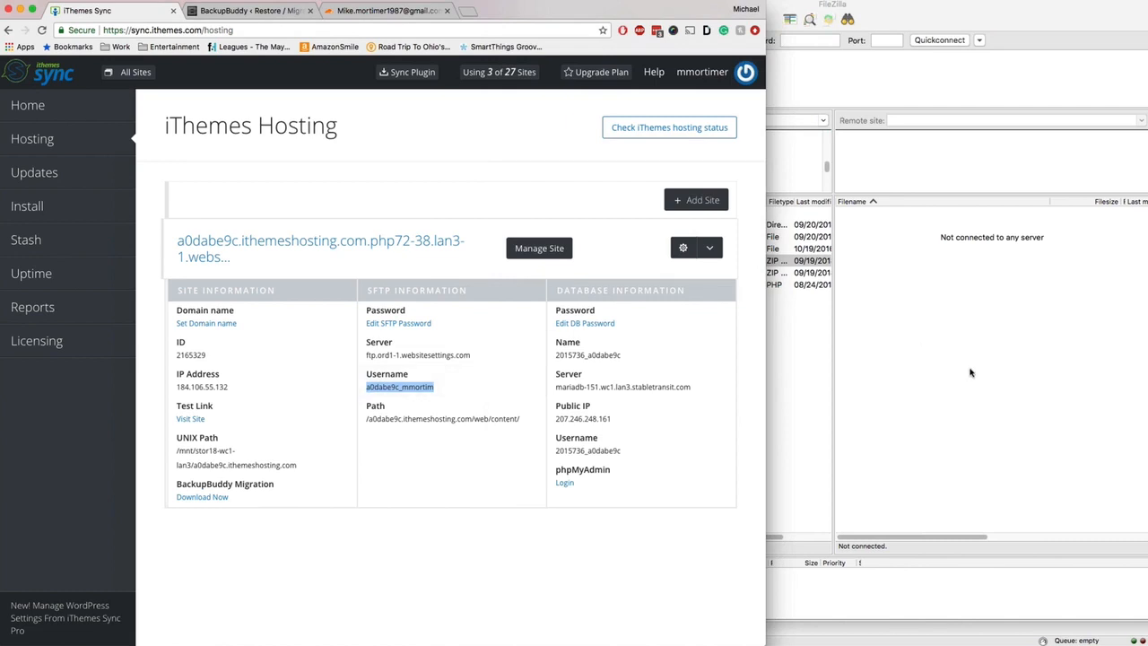
{"action": "left_click", "coordinate": [709, 41]}
{"action": "key", "text": "super+v"}
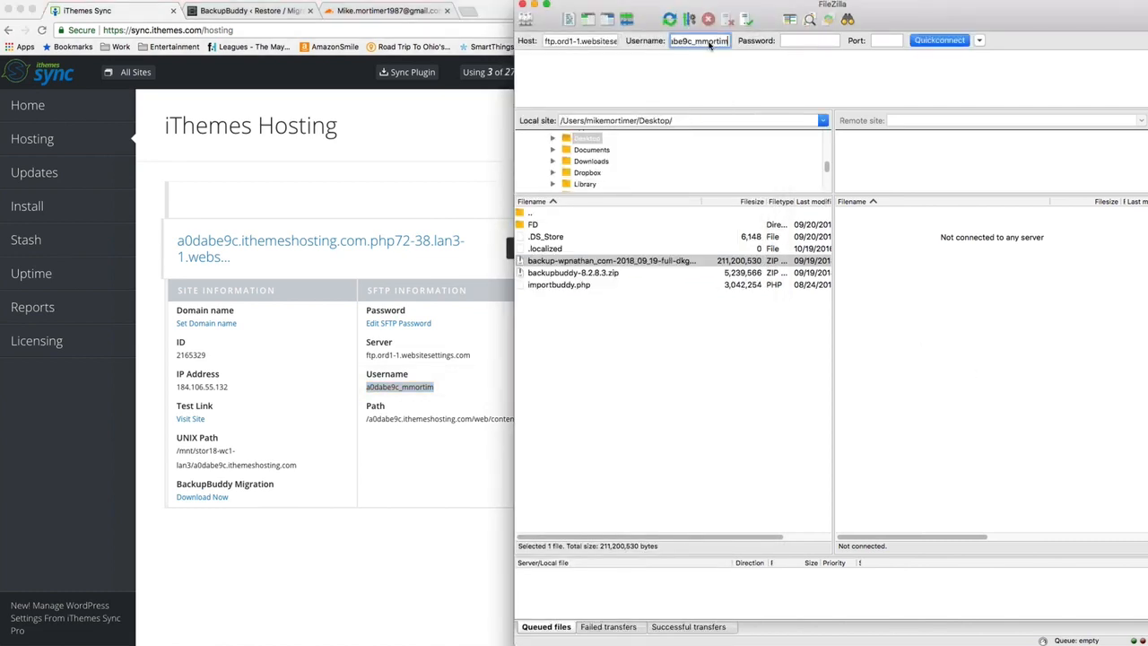
- Enter the SFTP password, leave the port blank, and connect to the new hosting server
{"action": "left_click", "coordinate": [785, 40]}
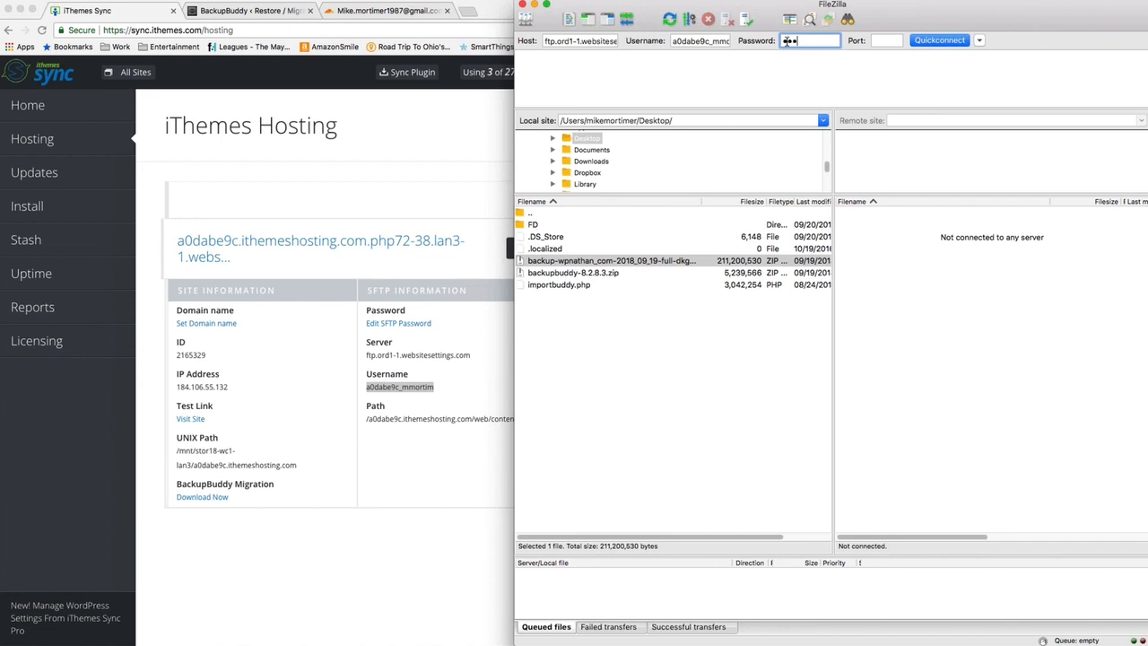
{"action": "key", "text": "Tab"}
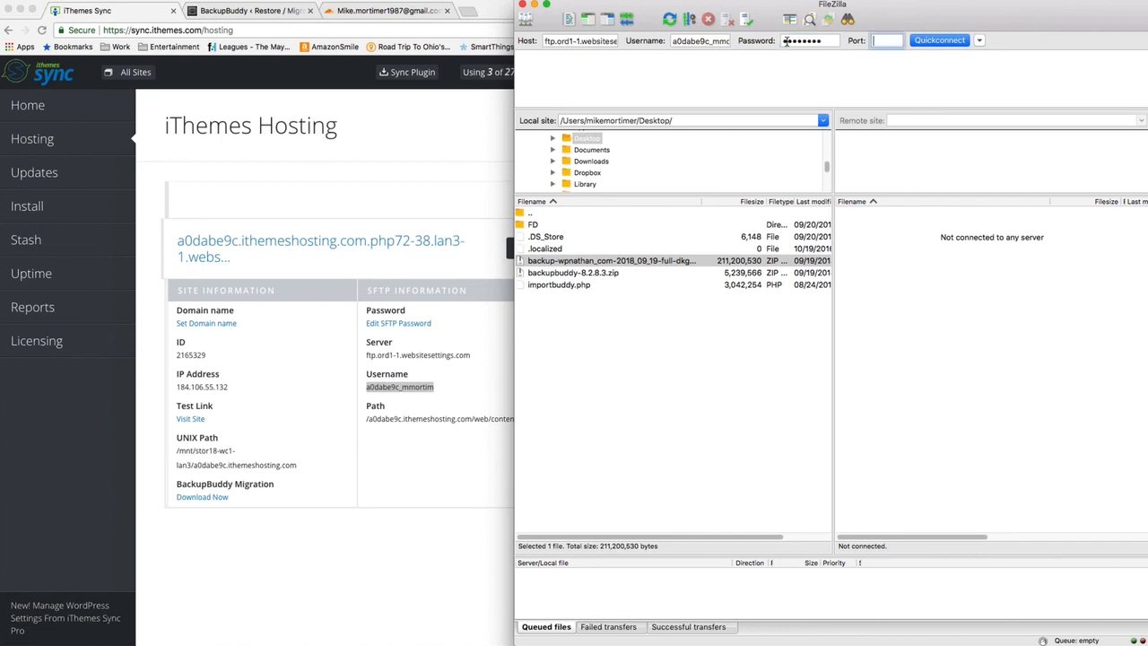
{"action": "left_click", "coordinate": [951, 41]}
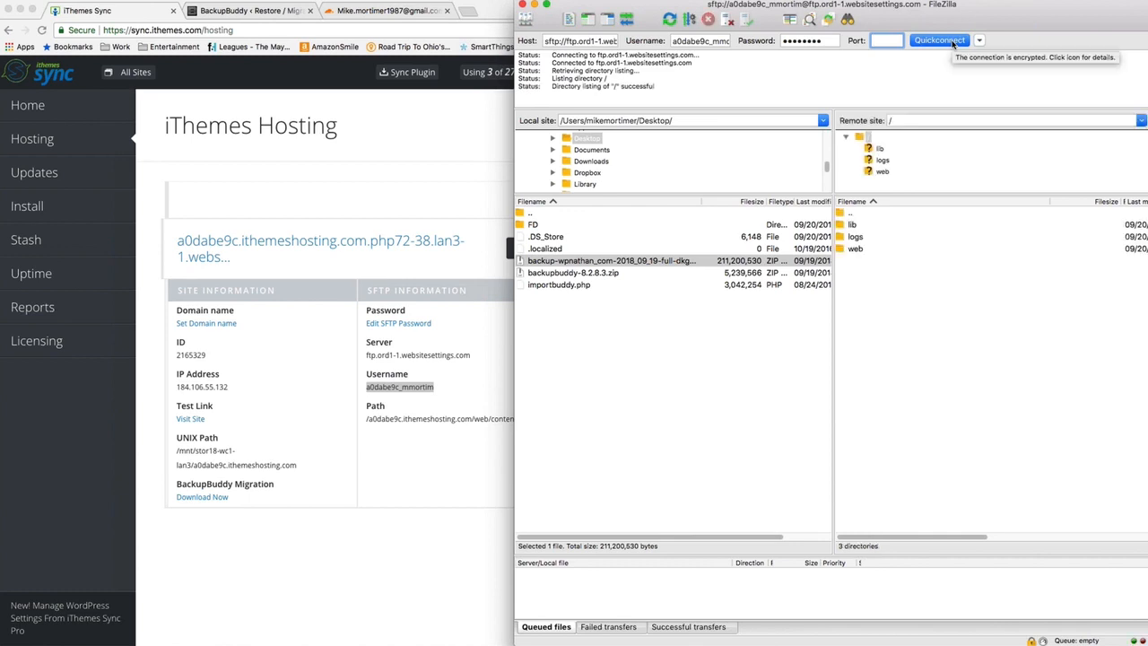
{"action": "left_click_drag", "start_coordinate": [990, 16], "coordinate": [986, 16]}
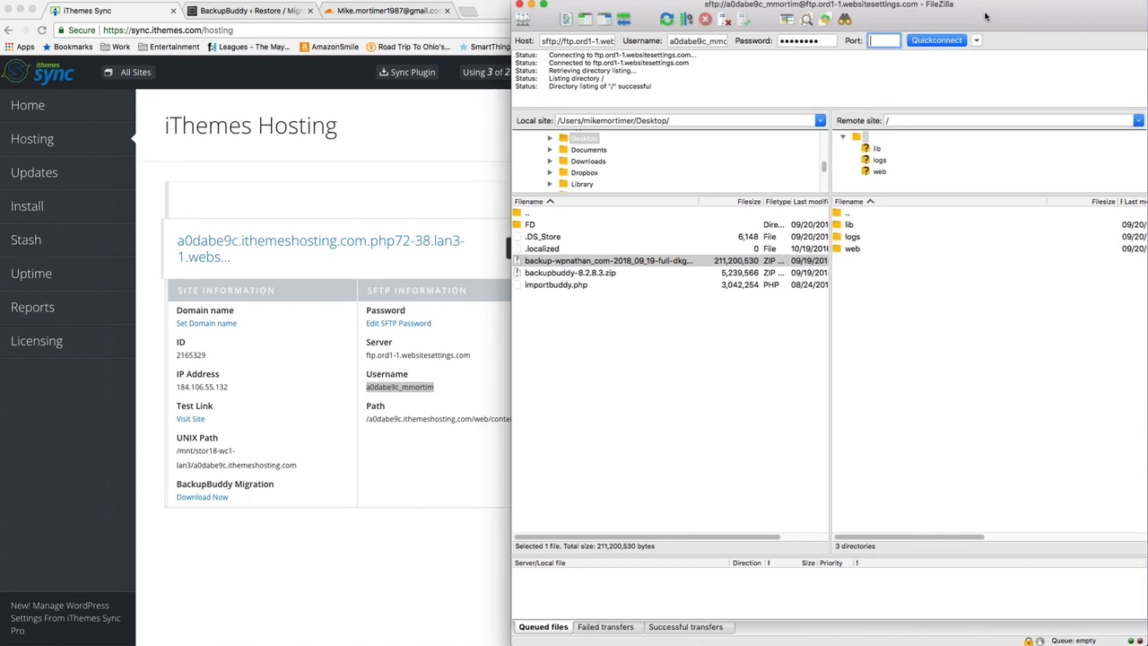
- Upload the backup-wpnathan_com full backup zip and importbuddy.php from the local Desktop to the remote /web/content folder
{"action": "double_click", "coordinate": [852, 250]}
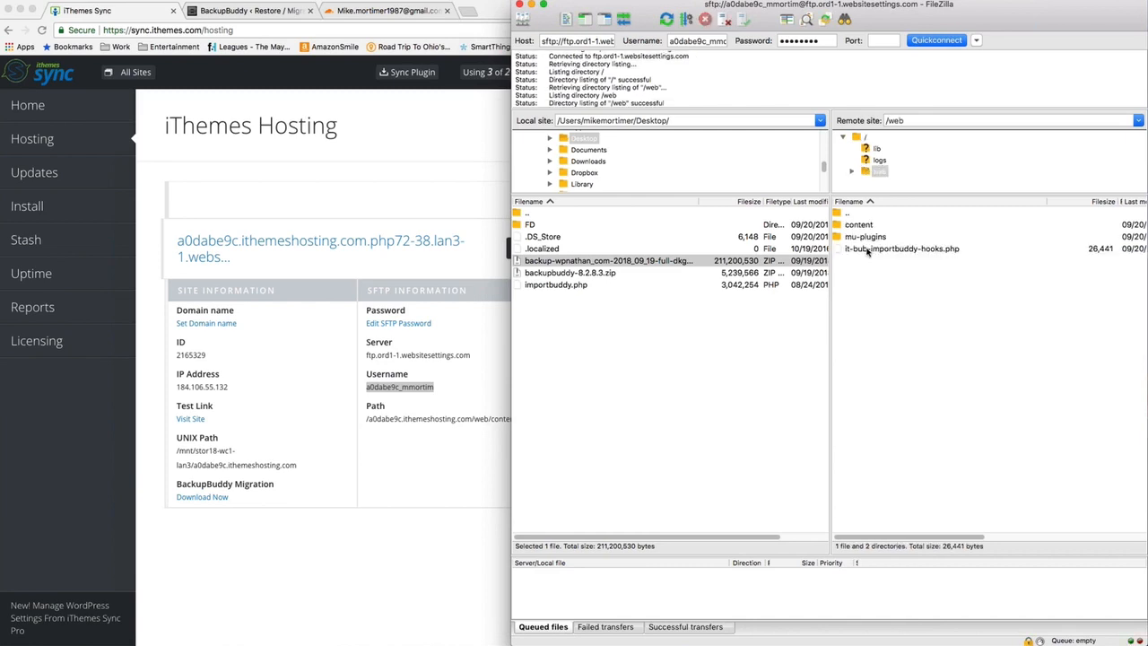
{"action": "double_click", "coordinate": [857, 226]}
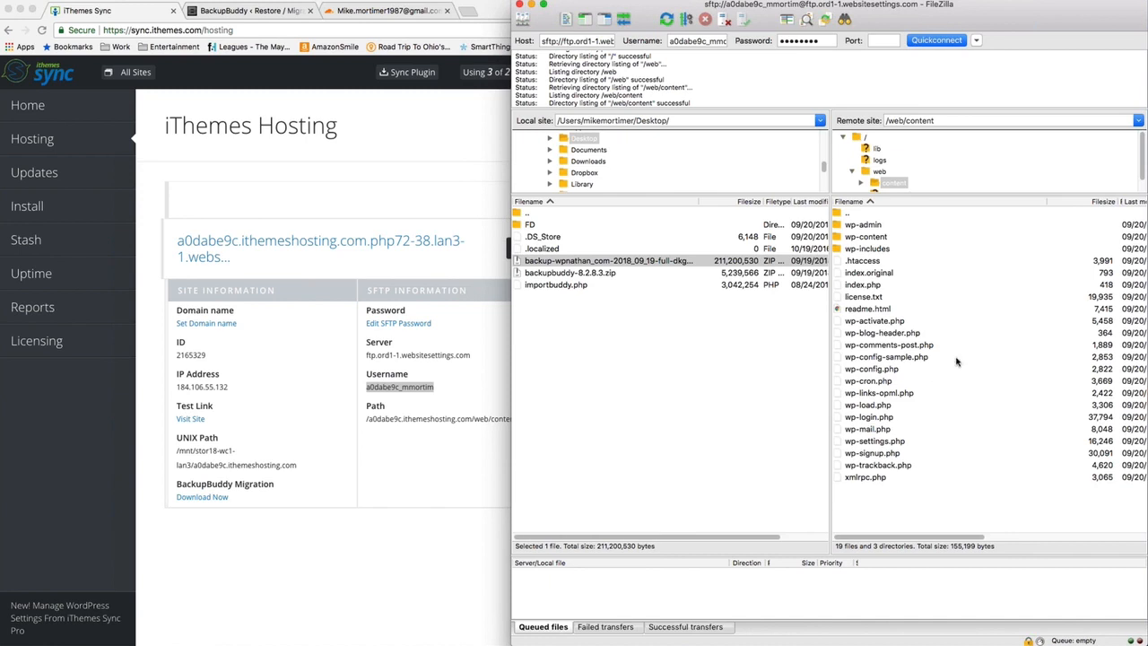
{"action": "left_click", "coordinate": [657, 363]}
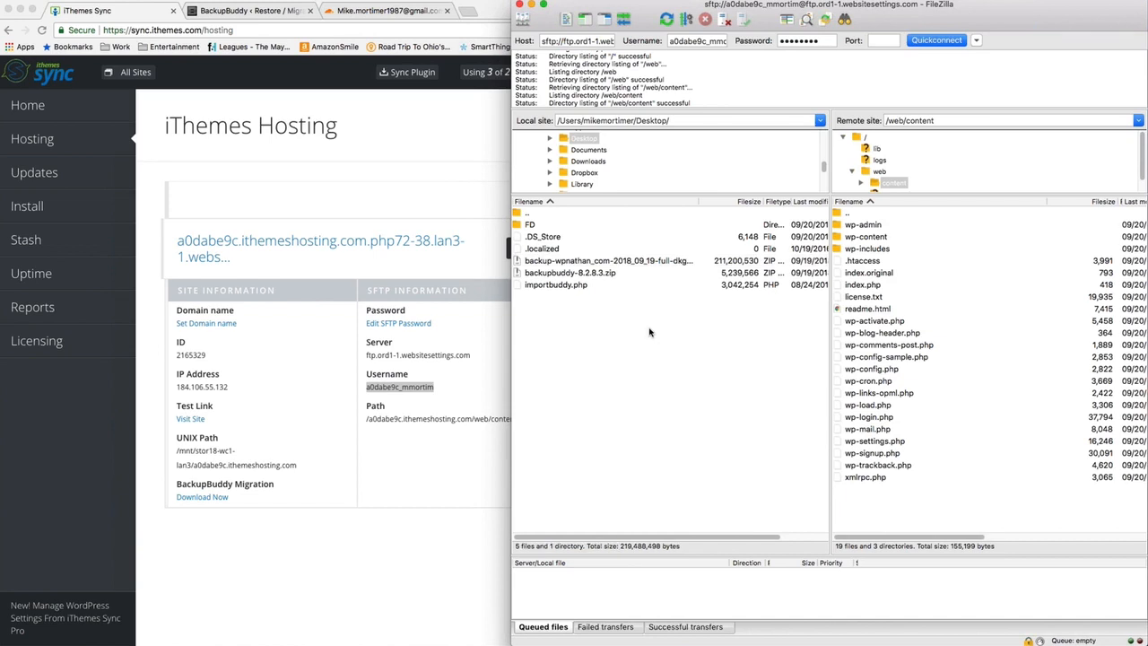
{"action": "left_click_drag", "start_coordinate": [532, 258], "coordinate": [911, 379]}
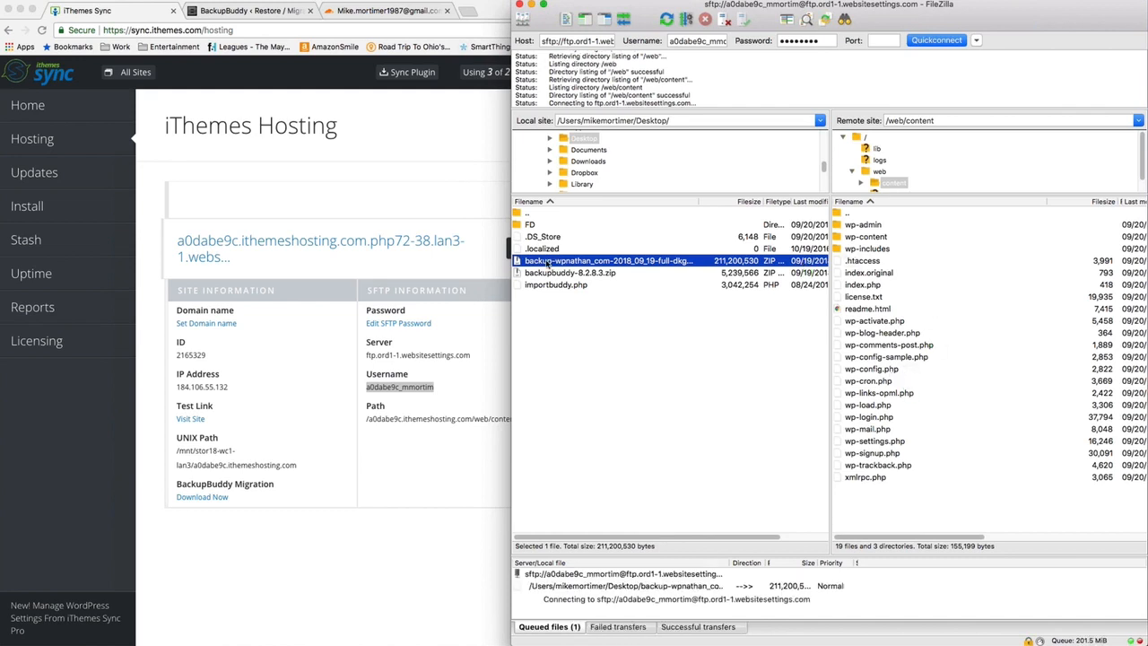
{"action": "left_click", "coordinate": [543, 275]}
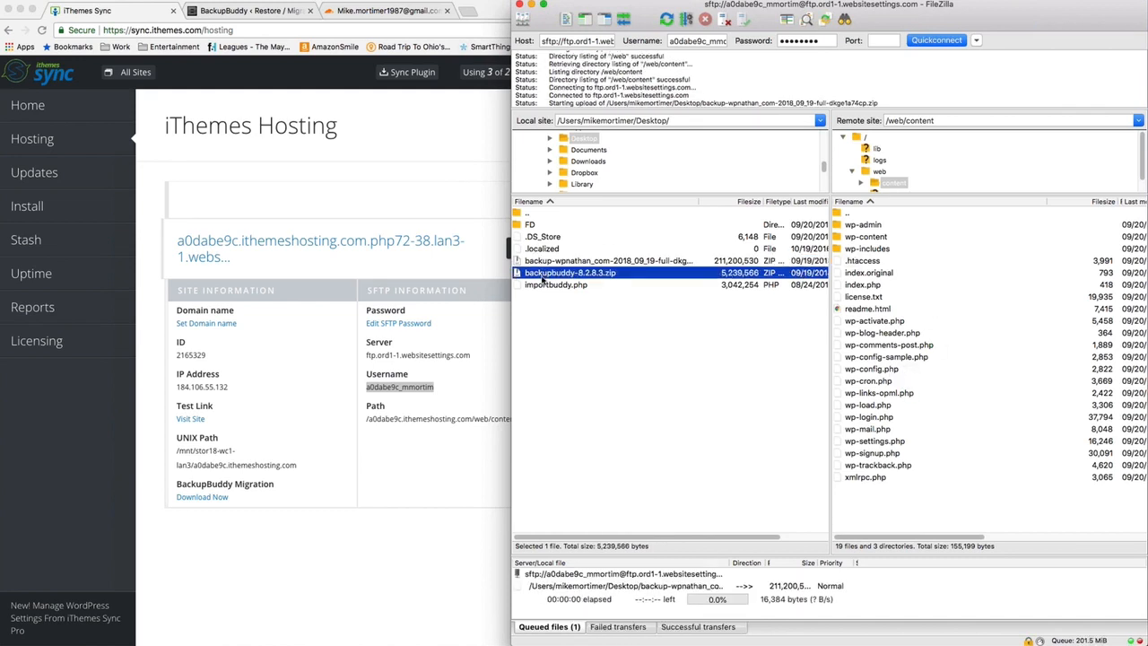
{"action": "left_click_drag", "start_coordinate": [543, 284], "coordinate": [878, 384]}
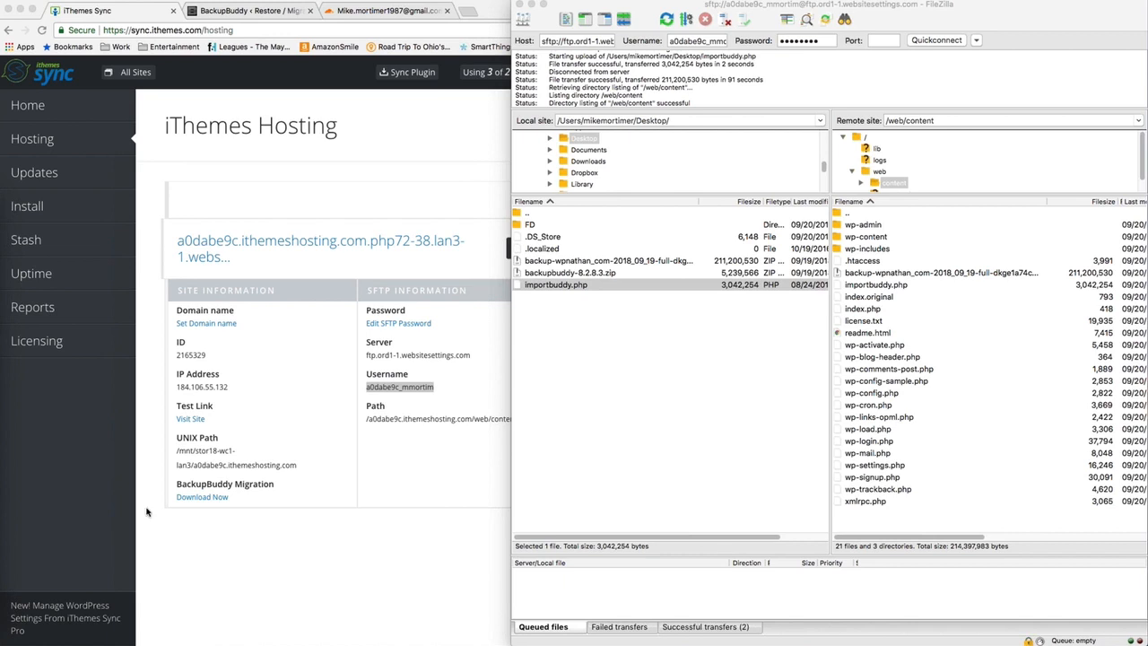
- Switch to iThemes Sync in the browser and open the new hosting site through its temporary site link
{"action": "left_click", "coordinate": [430, 121]}
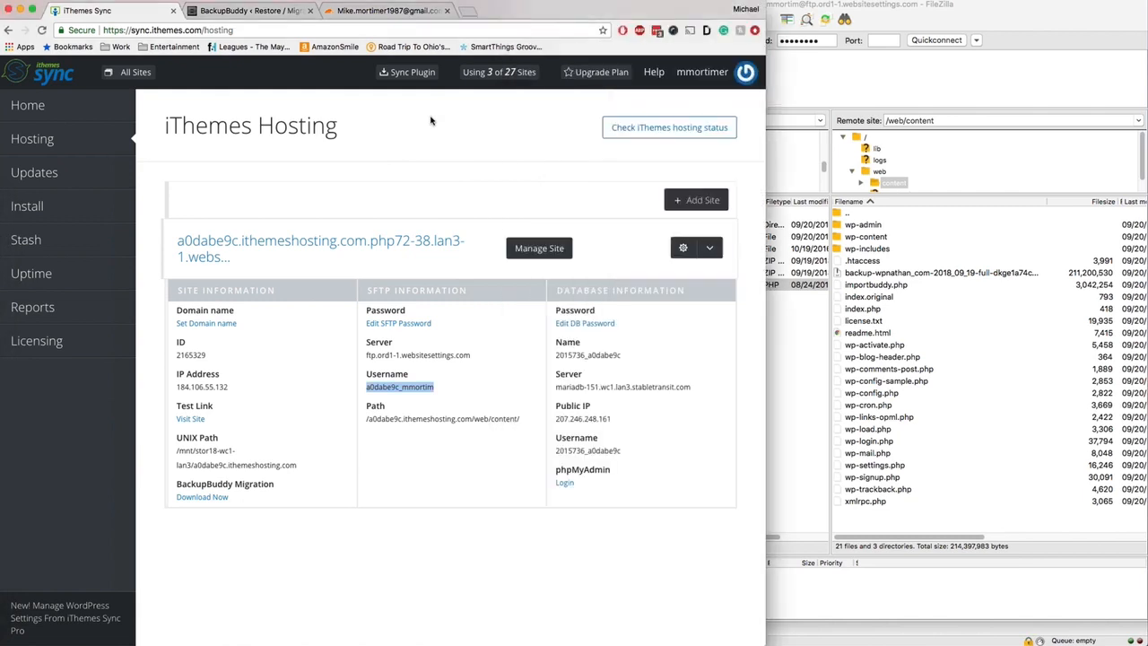
{"action": "left_click", "coordinate": [328, 193]}
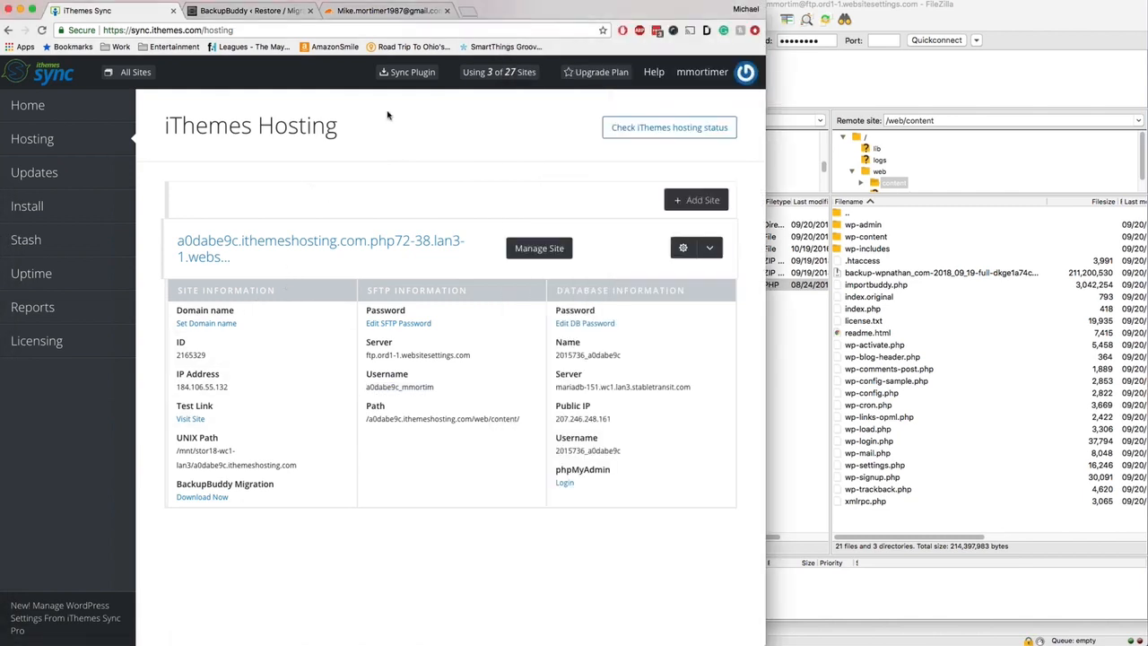
{"action": "left_click", "coordinate": [289, 253]}
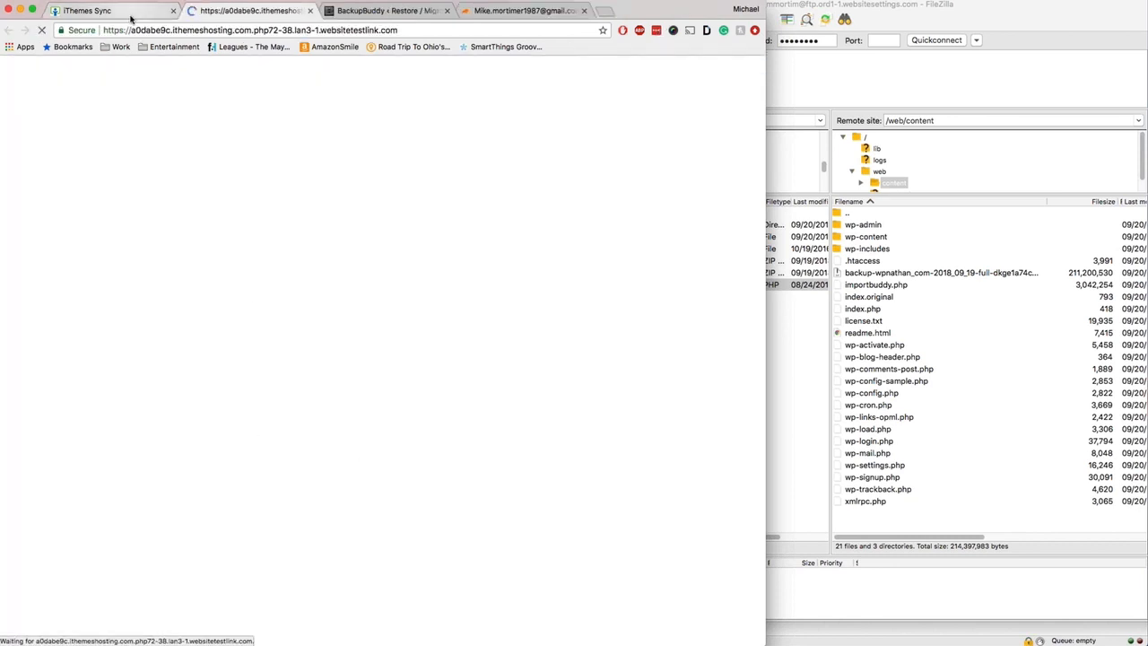
{"action": "left_click", "coordinate": [130, 12]}
{"action": "left_click", "coordinate": [255, 14]}
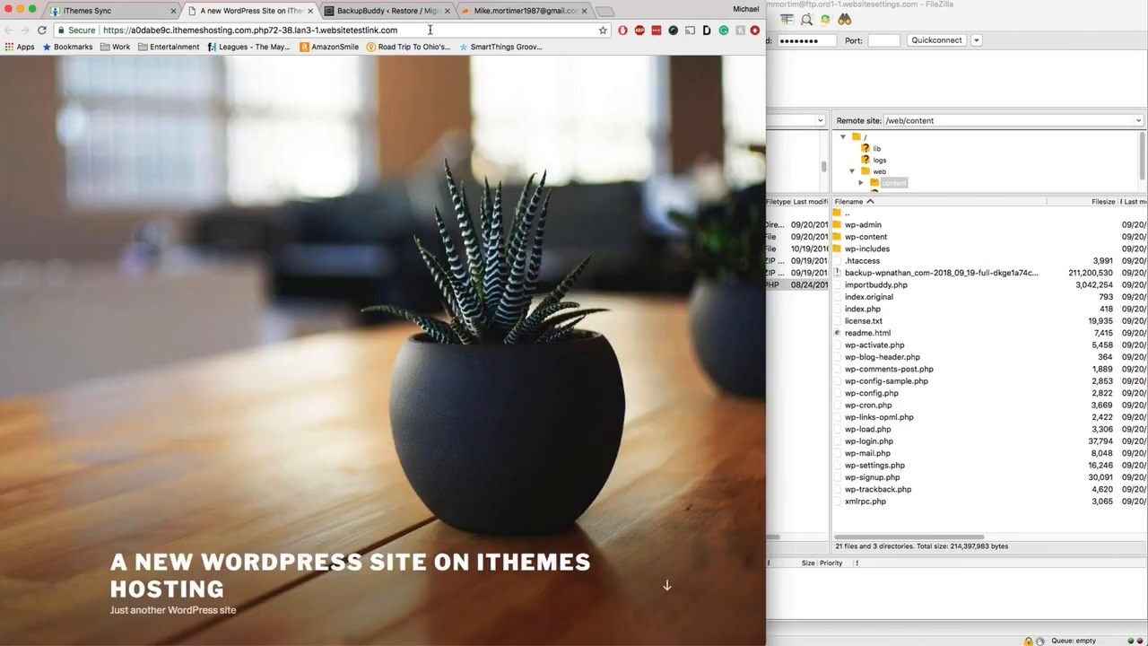
- Append /importbuddy.php to the new site's address and load the ImportBuddy page
{"action": "left_click", "coordinate": [430, 30]}
{"action": "left_click", "coordinate": [431, 32]}
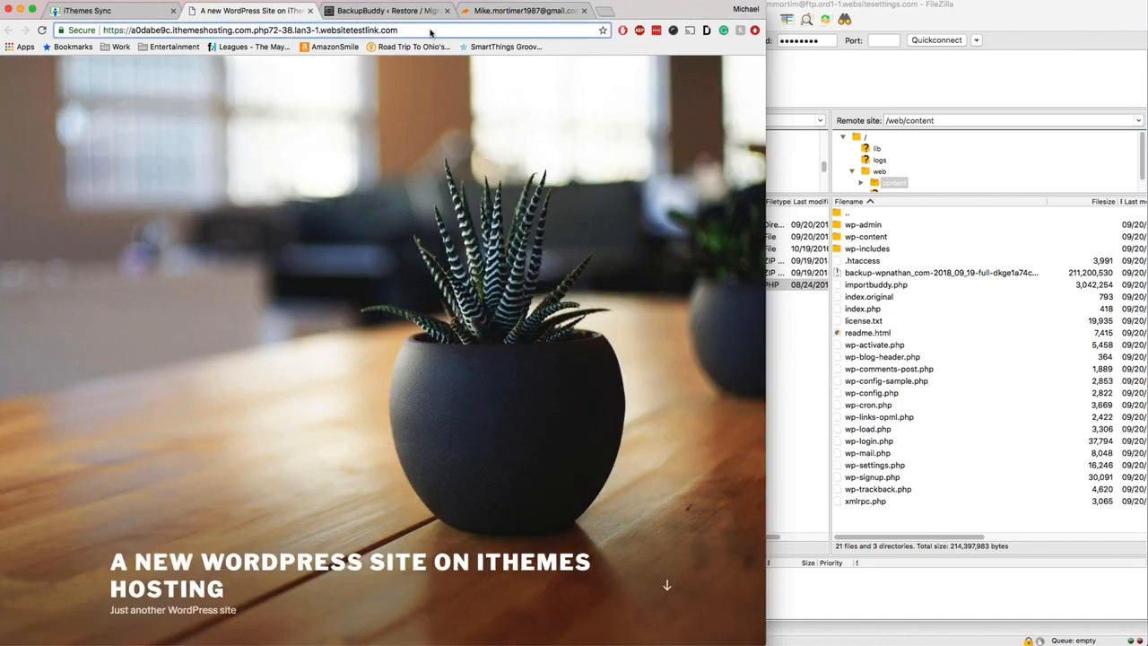
{"action": "type", "text": "/imp"}
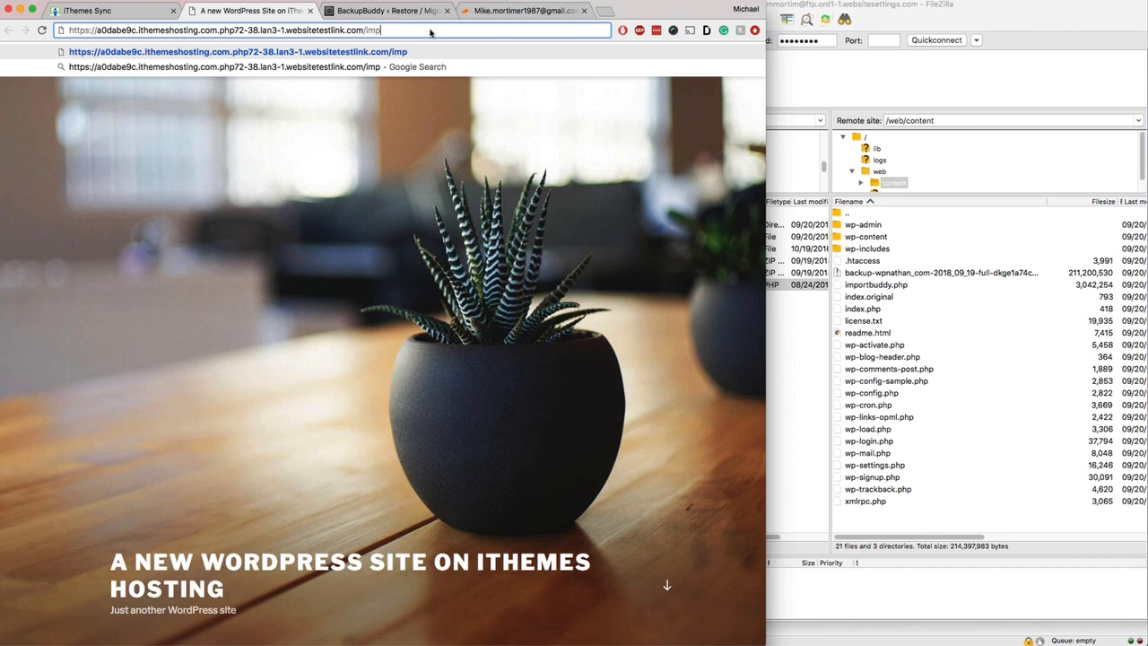
{"action": "type", "text": "ortbuddy.p"}
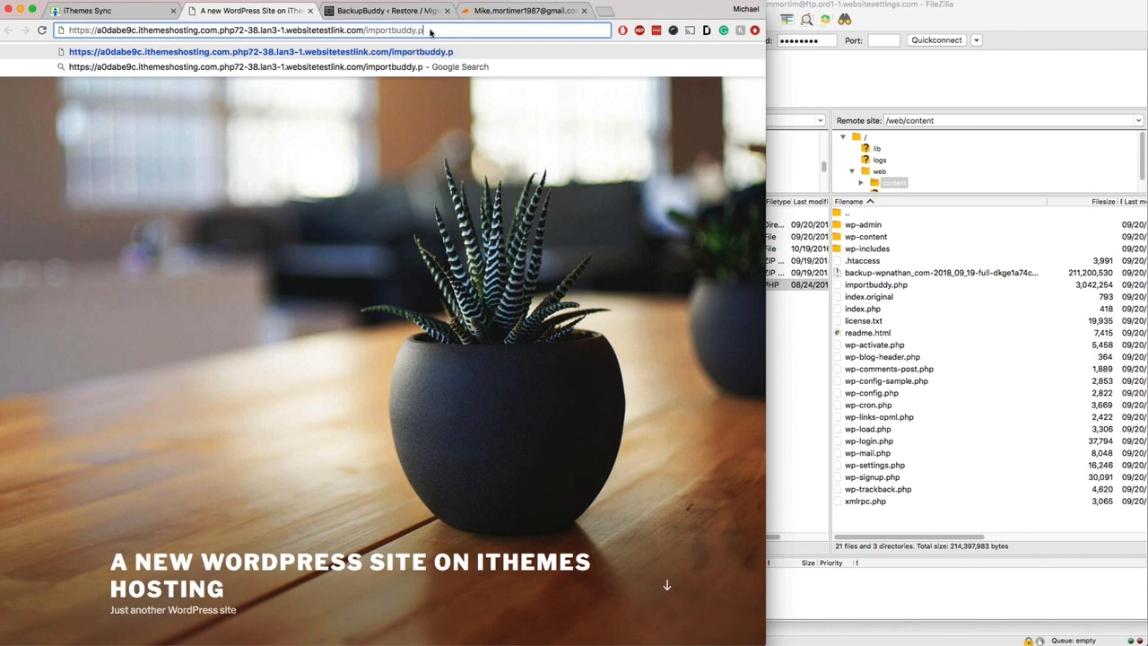
{"action": "type", "text": "hp"}
{"action": "key", "text": "Return"}
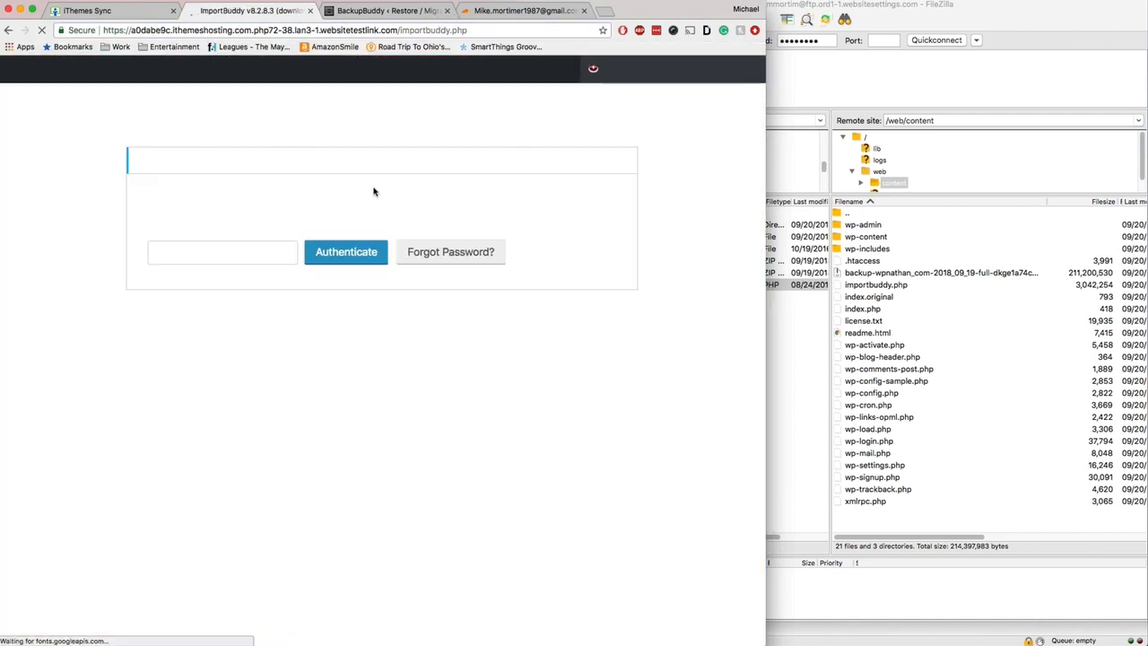
- Enter the ImportBuddy password to authenticate and decline saving it in LastPass
{"action": "type", "text": "••••••••"}
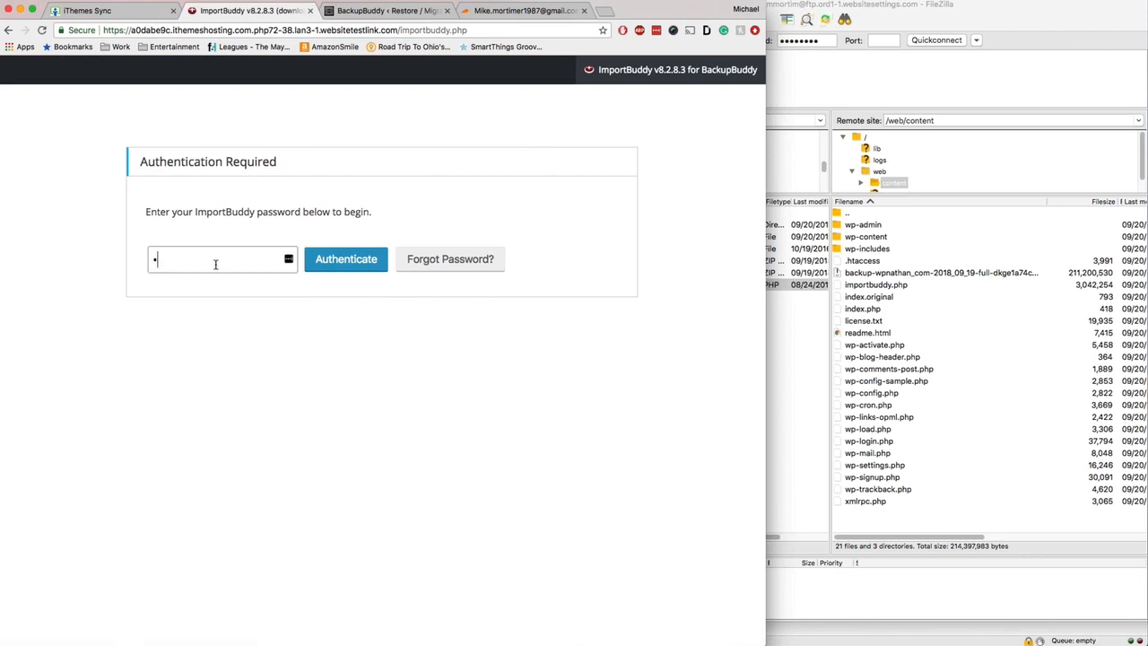
{"action": "left_click", "coordinate": [359, 260]}
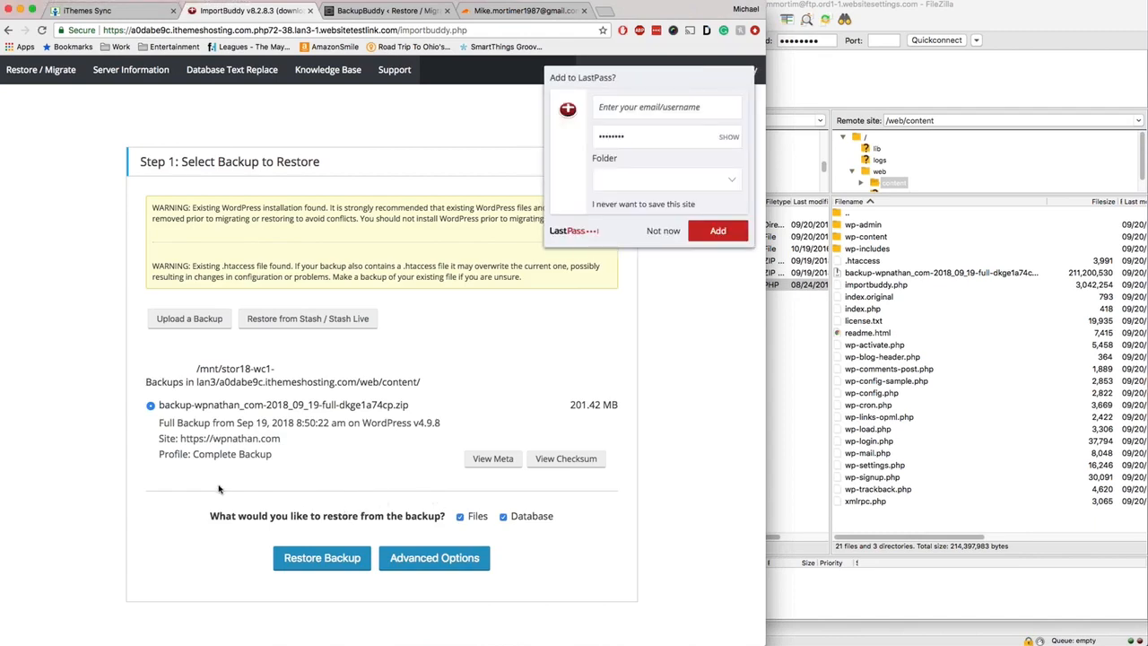
{"action": "left_click", "coordinate": [666, 230]}
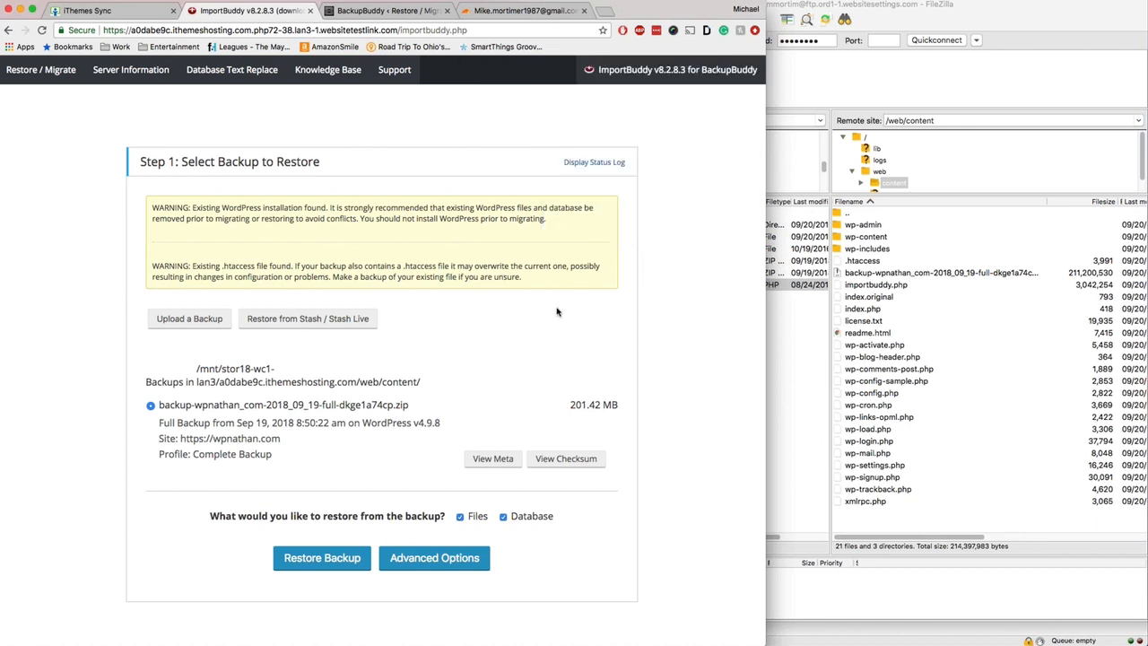
- View and close the Stash restore option, and restore both files and database from the uploaded wpnathan backup
{"action": "left_click", "coordinate": [288, 321]}
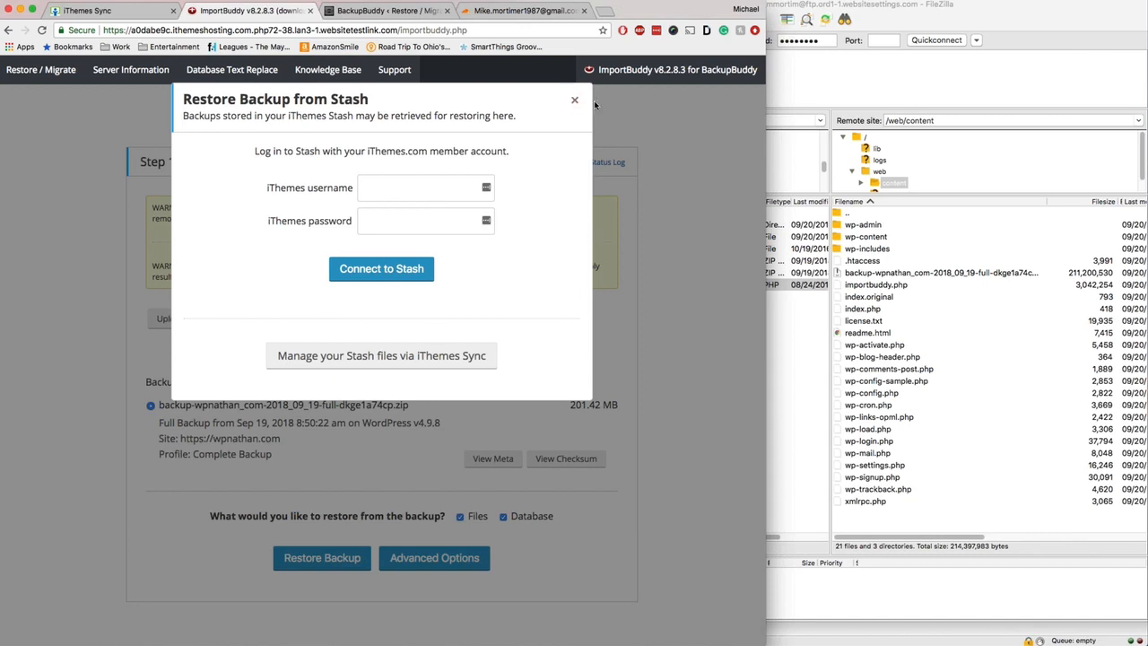
{"action": "left_click", "coordinate": [594, 103]}
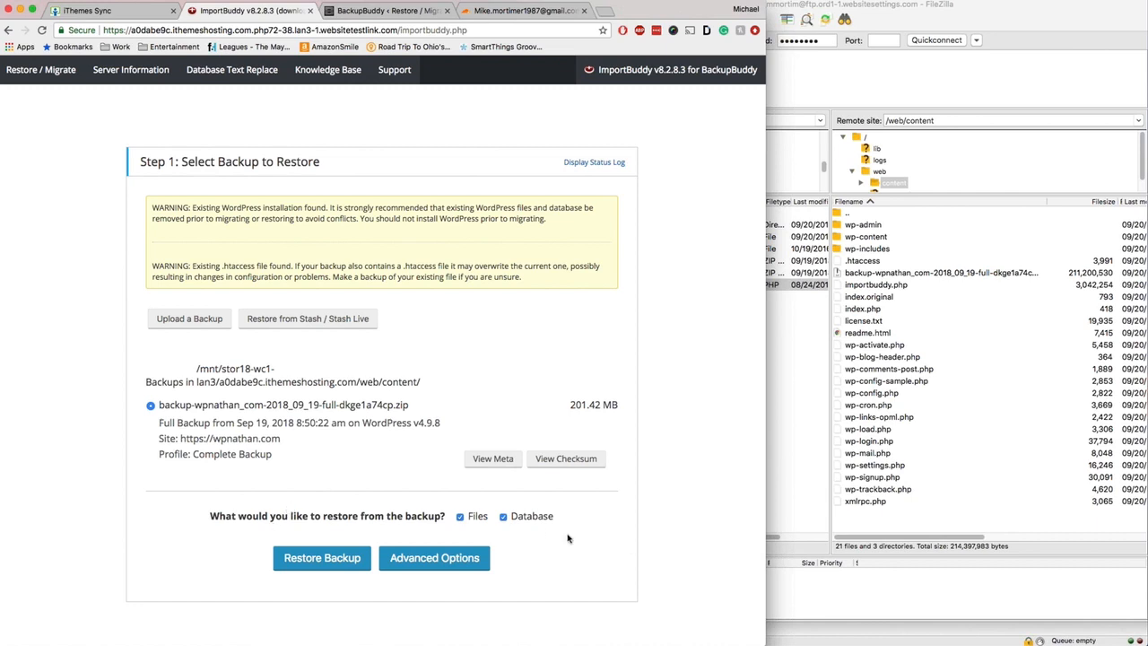
{"action": "left_click", "coordinate": [300, 558]}
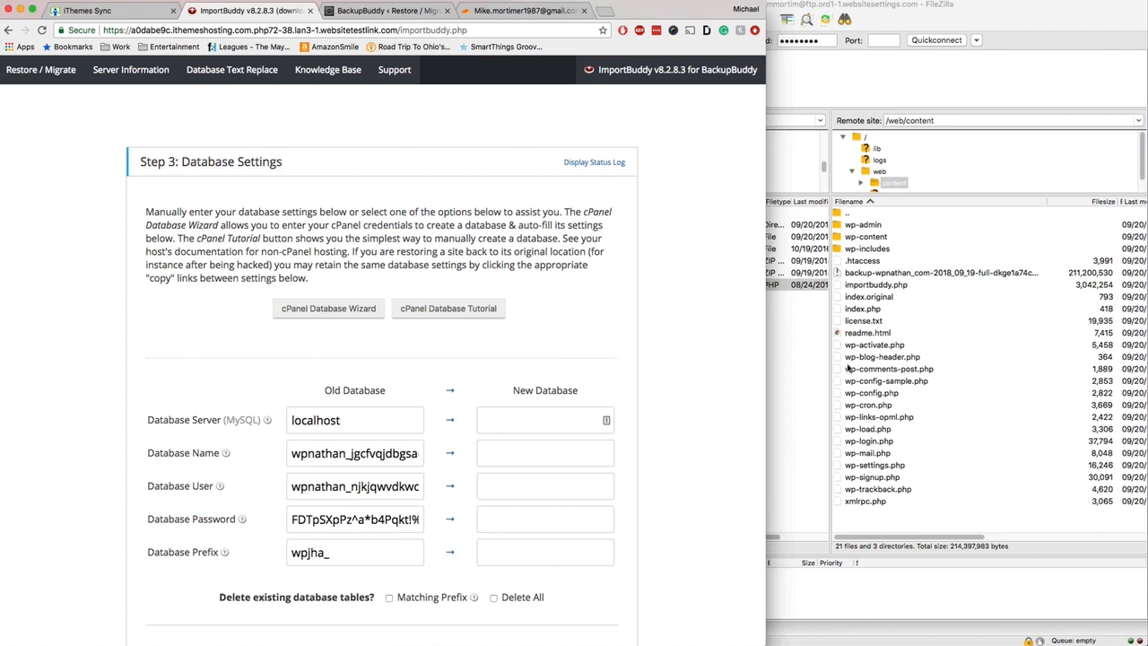
- Look over ImportBuddy's database settings and open the database password form for the hosting site in iThemes Sync
{"action": "scroll", "coordinate": [802, 224], "scroll_direction": "down", "scroll_amount": 1}
{"action": "scroll", "coordinate": [803, 223], "scroll_direction": "down", "scroll_amount": 1}
{"action": "scroll", "coordinate": [802, 223], "scroll_direction": "up", "scroll_amount": 2}
{"action": "scroll", "coordinate": [307, 197], "scroll_direction": "down", "scroll_amount": 3}
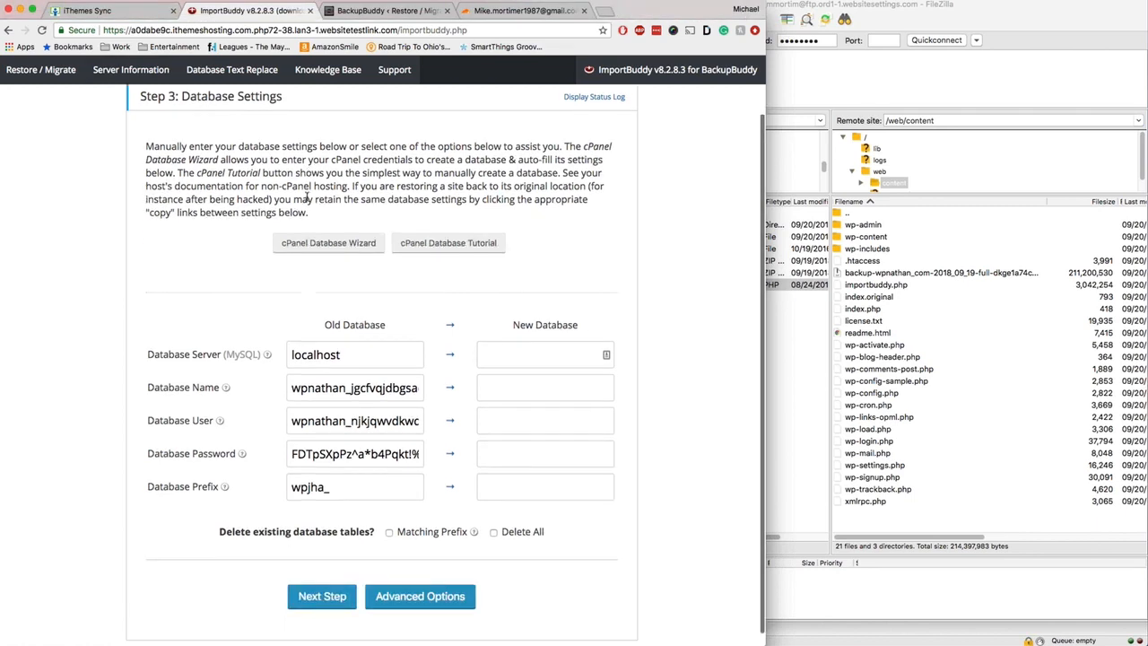
{"action": "left_click", "coordinate": [95, 11]}
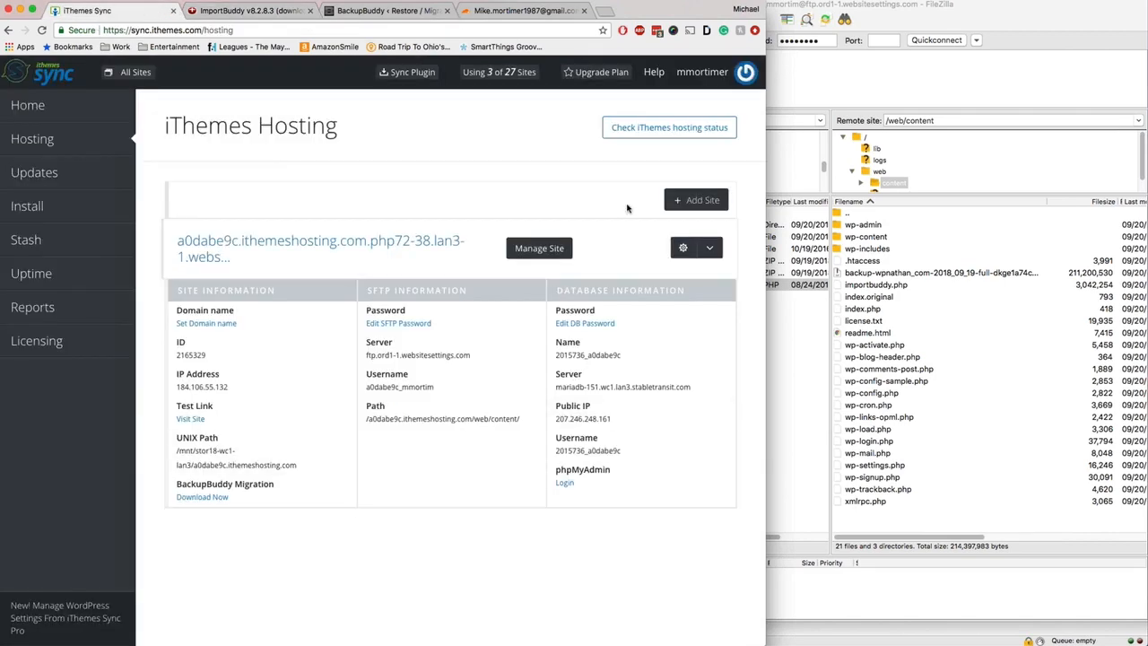
{"action": "left_click", "coordinate": [588, 325]}
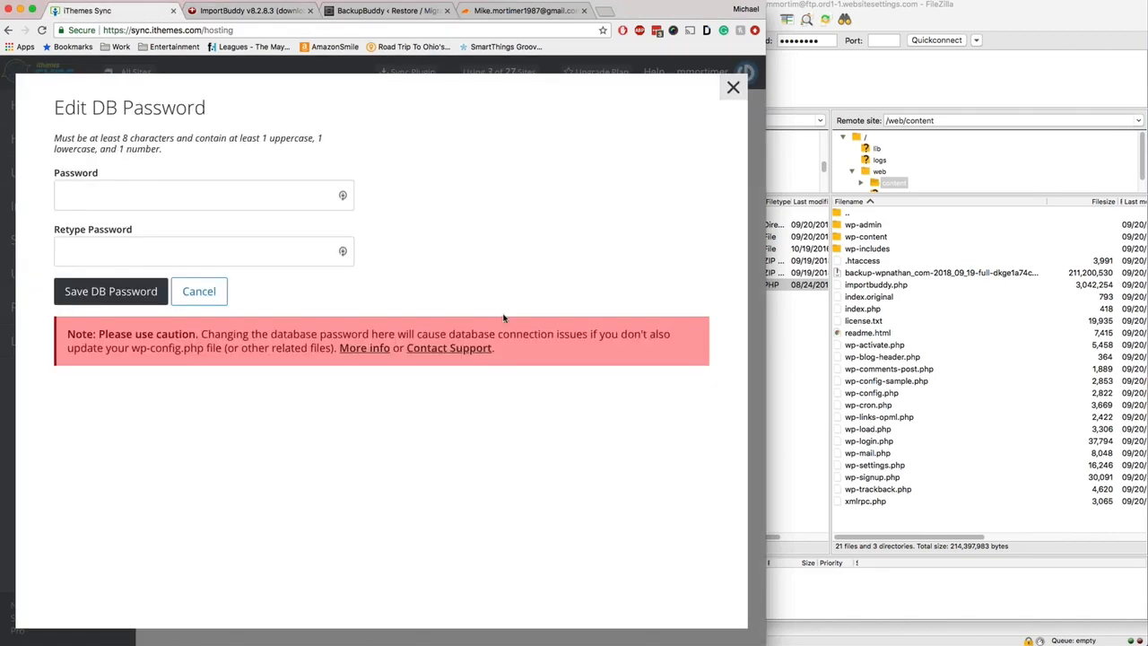
- Copy the old database password into the new database's password field in ImportBuddy
{"action": "left_click", "coordinate": [233, 14]}
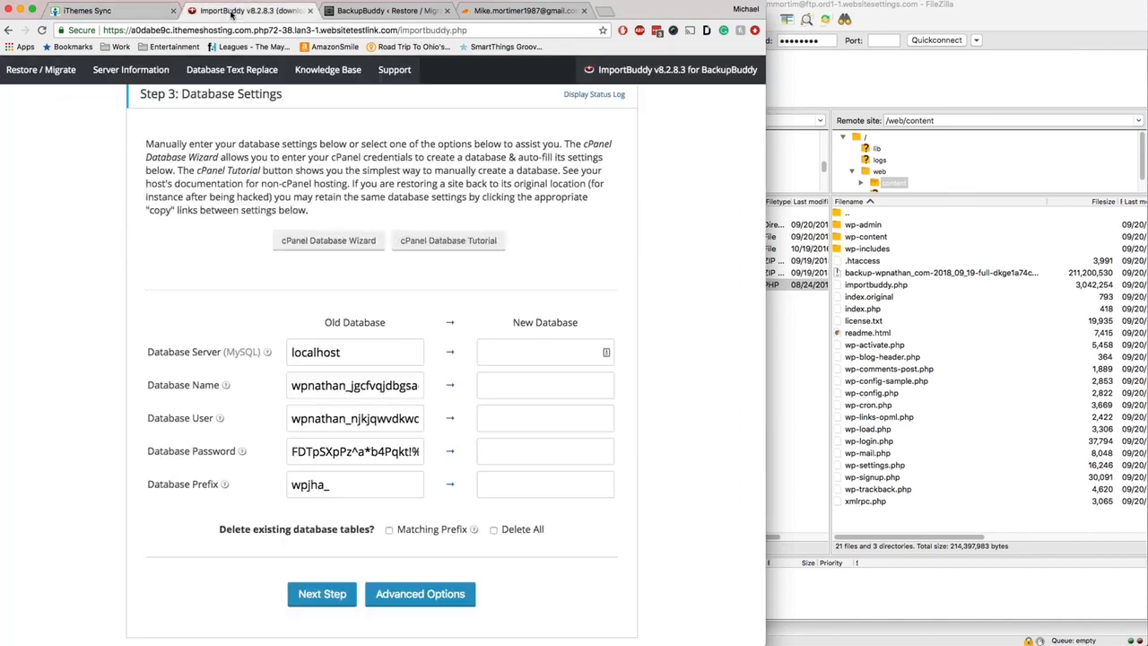
{"action": "triple_click", "coordinate": [329, 463]}
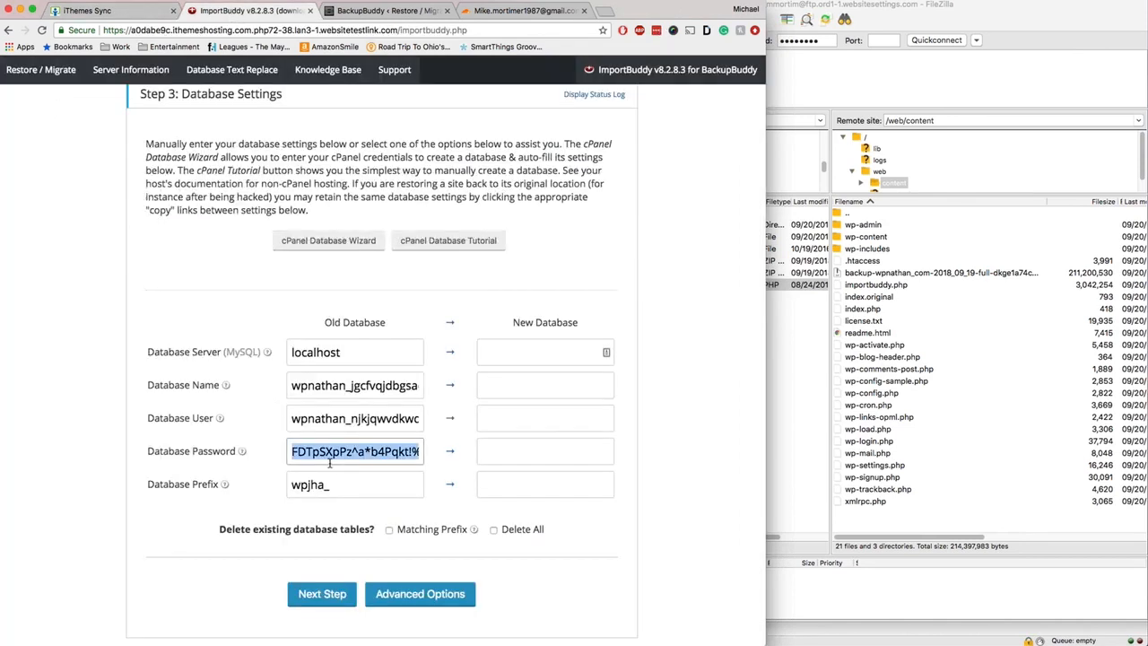
{"action": "left_click", "coordinate": [449, 452]}
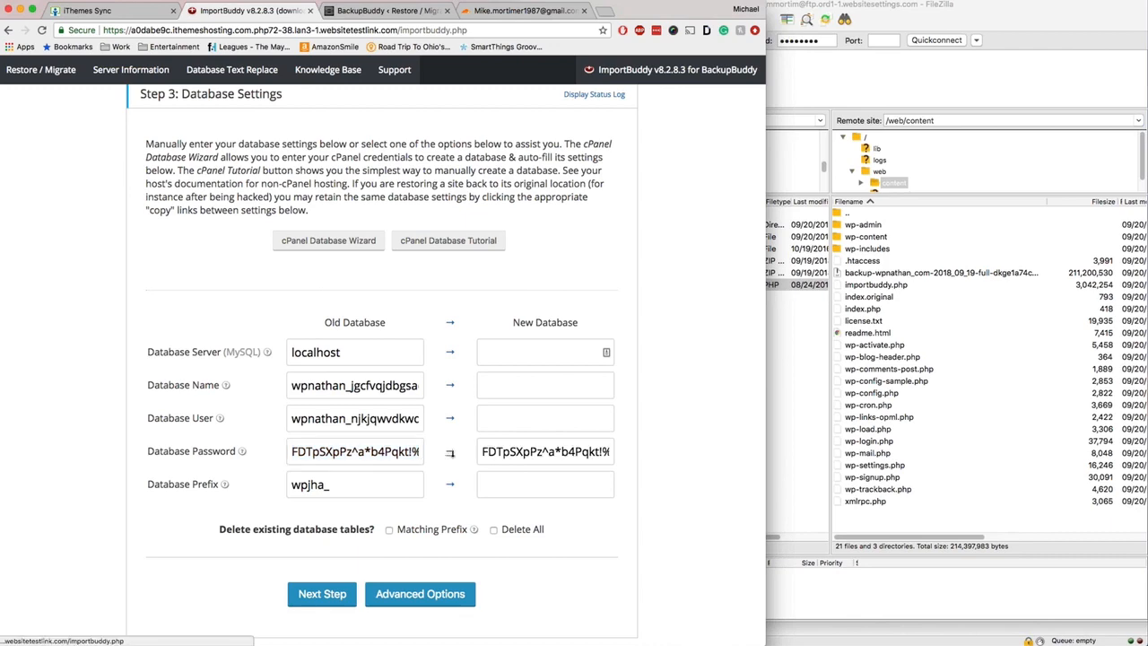
- In iThemes Sync, set the copied database password as the hosting site's new DB password and decline the LastPass update
{"action": "left_click", "coordinate": [384, 13]}
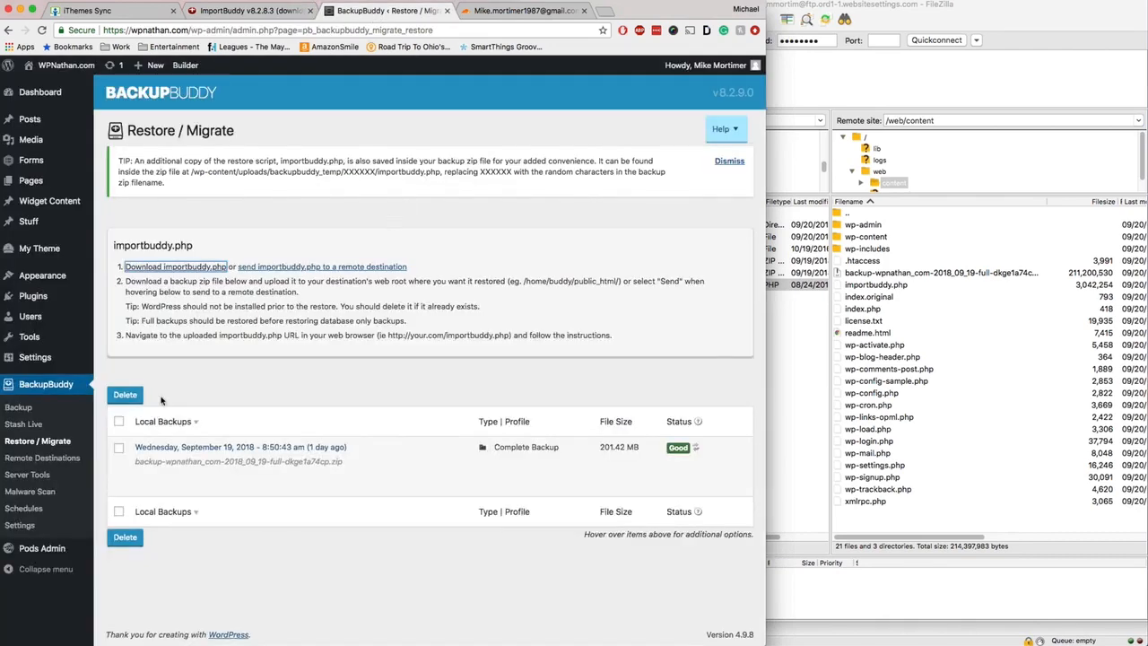
{"action": "left_click", "coordinate": [230, 13]}
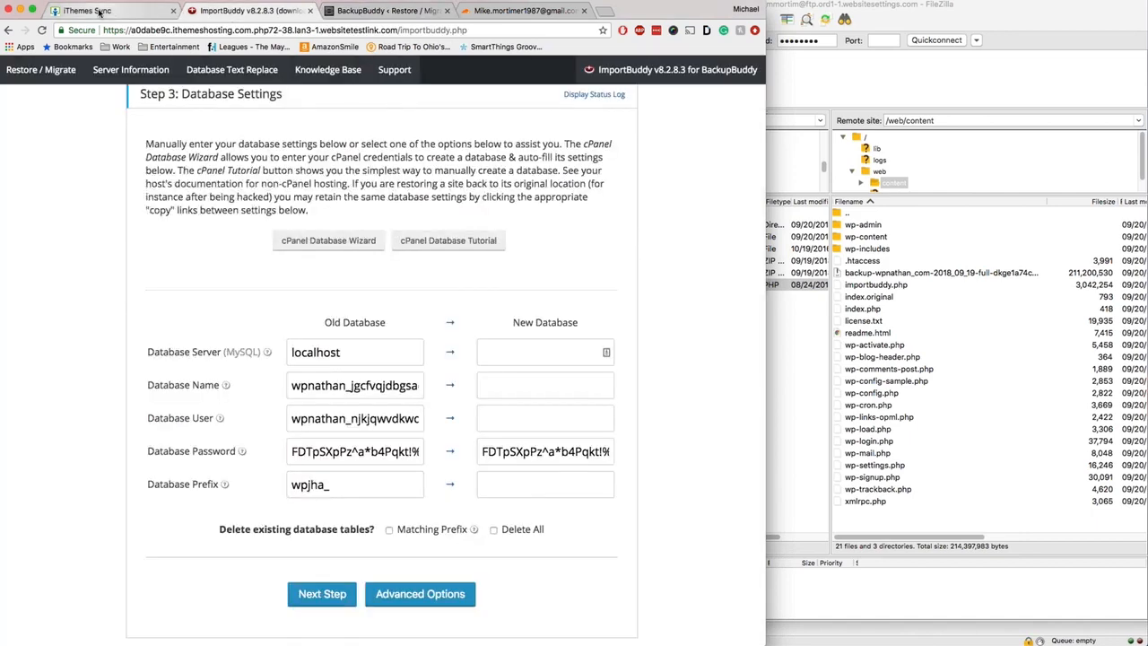
{"action": "left_click", "coordinate": [101, 11]}
{"action": "left_click", "coordinate": [154, 193]}
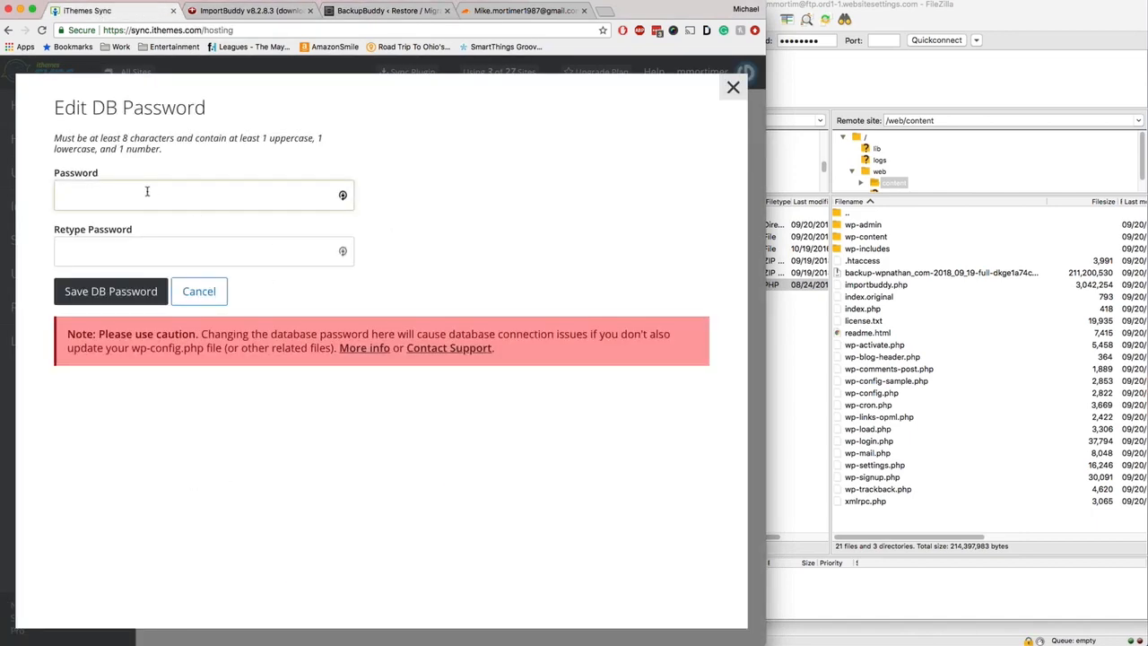
{"action": "key", "text": "super+v"}
{"action": "left_click", "coordinate": [138, 249]}
{"action": "key", "text": "super+v"}
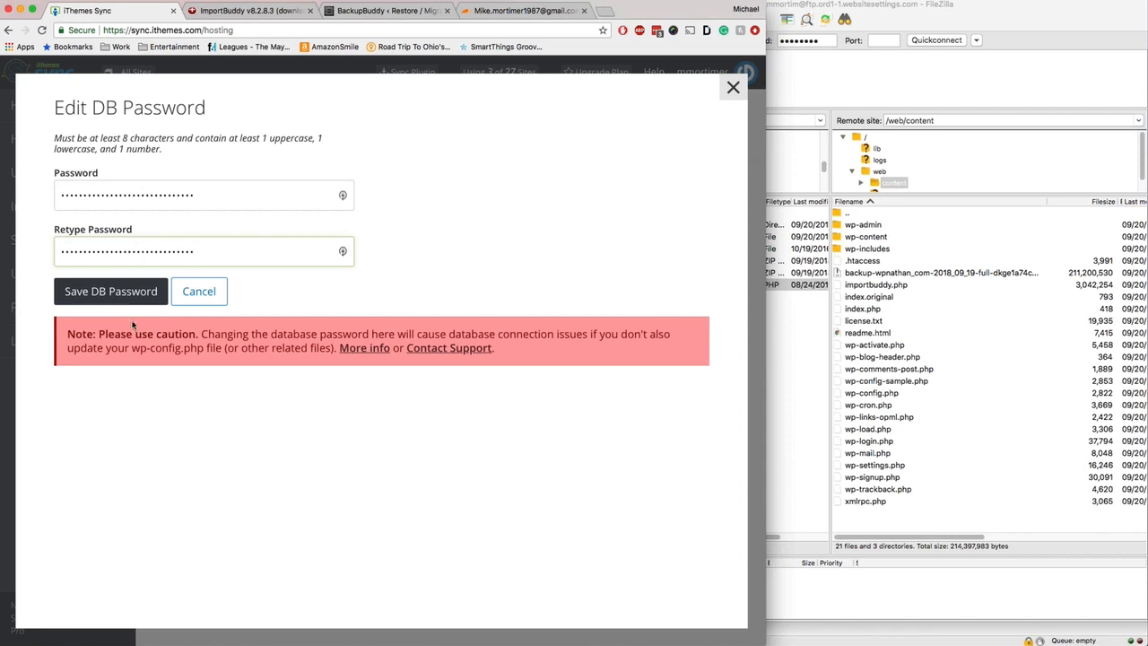
{"action": "left_click", "coordinate": [148, 296]}
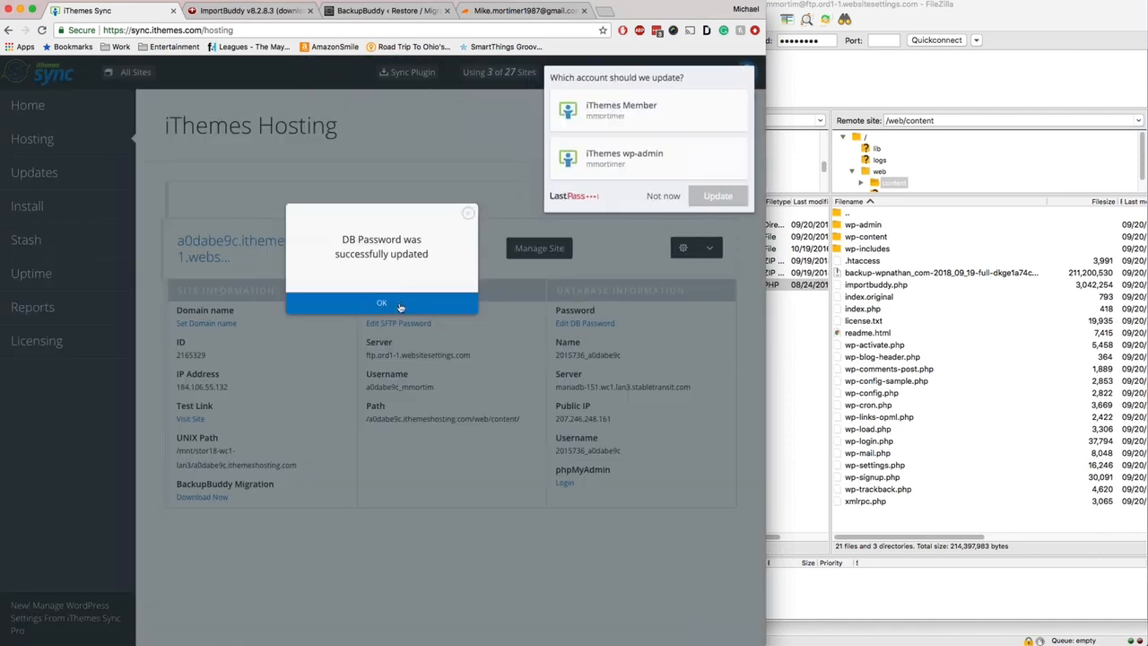
{"action": "left_click", "coordinate": [668, 195]}
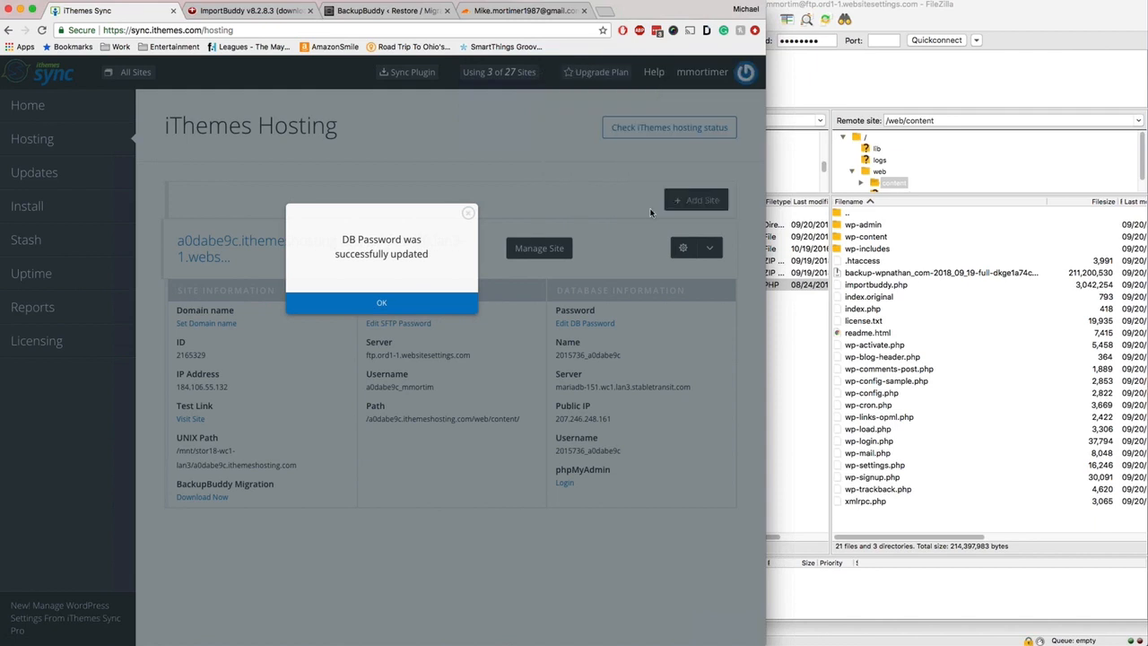
{"action": "left_click", "coordinate": [375, 304]}
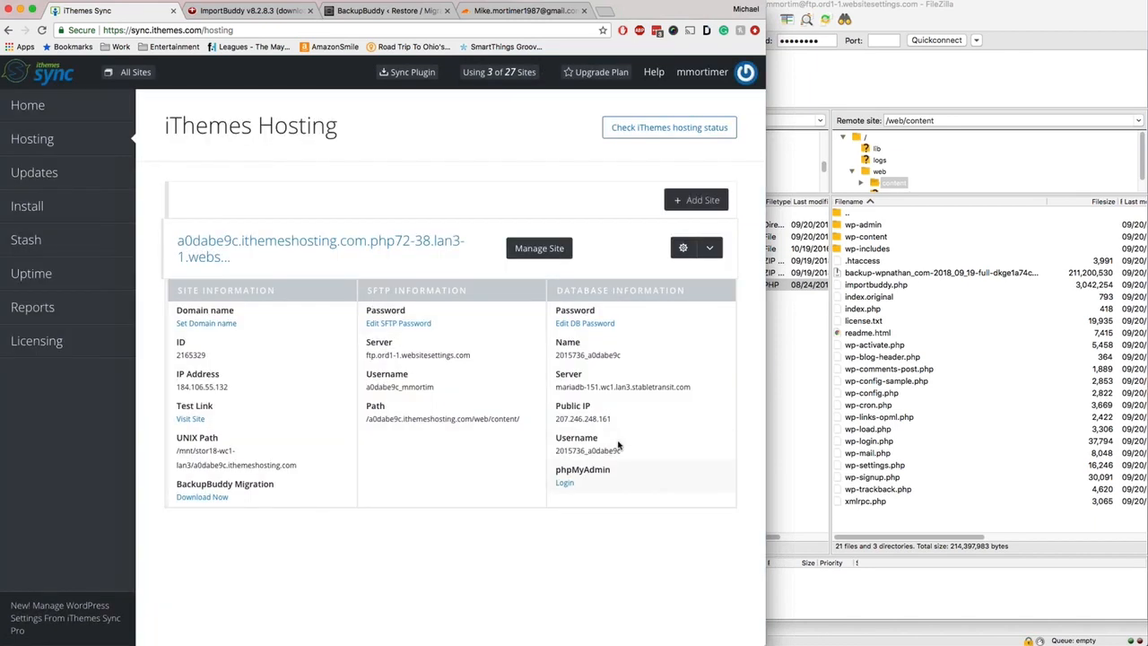
- Copy the database name 2015736_a0dabe9c from iThemes Sync into ImportBuddy's new Database Name and Database User
{"action": "double_click", "coordinate": [592, 354]}
{"action": "key", "text": "super+c"}
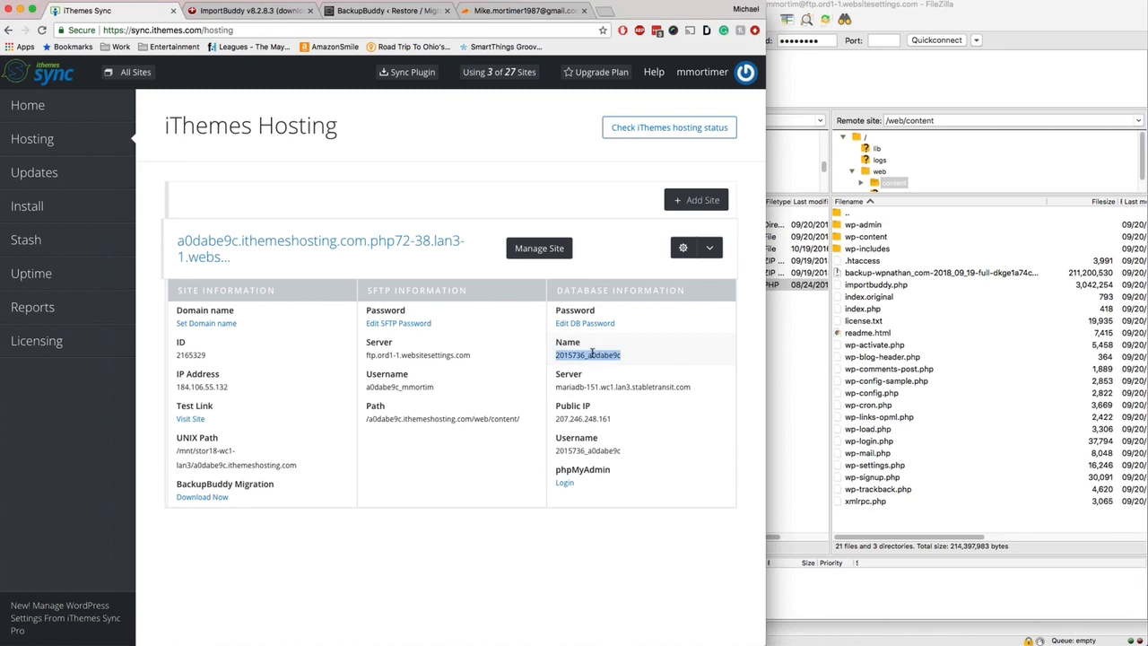
{"action": "left_click", "coordinate": [265, 11]}
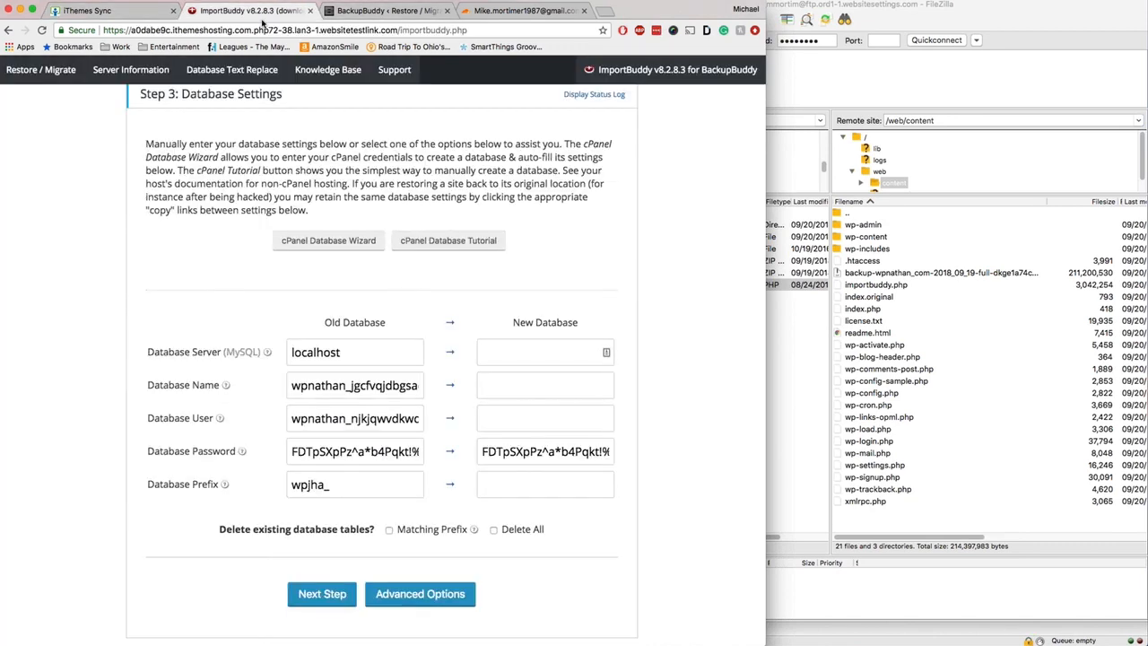
{"action": "left_click", "coordinate": [487, 380]}
{"action": "key", "text": "super+v"}
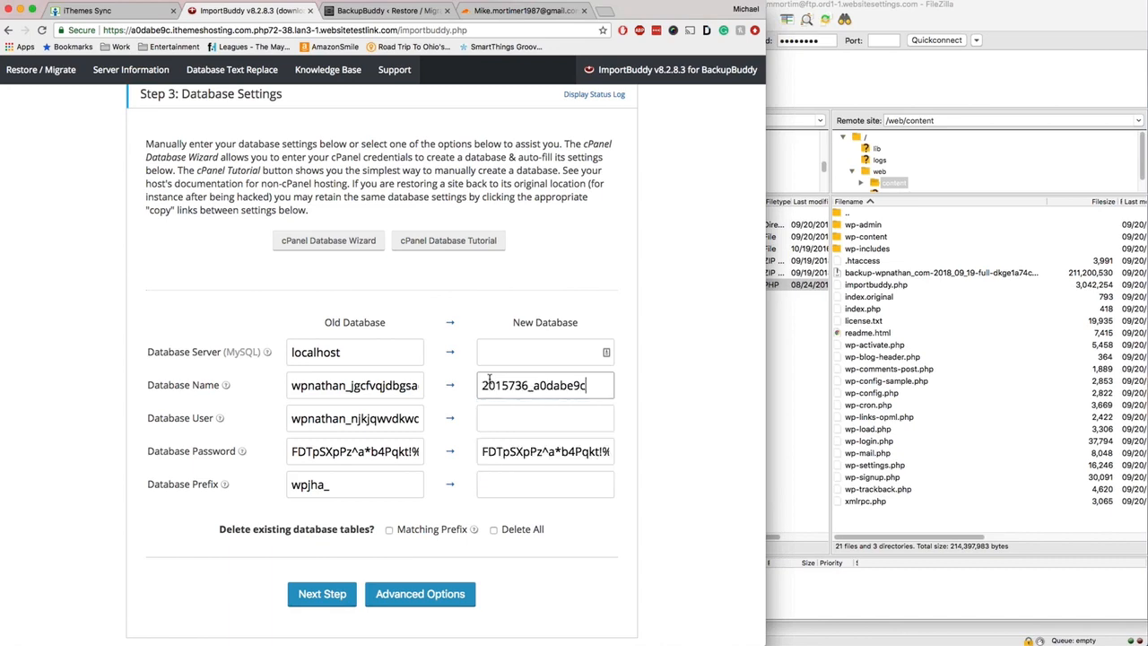
{"action": "key", "text": "Tab"}
{"action": "key", "text": "super+v"}
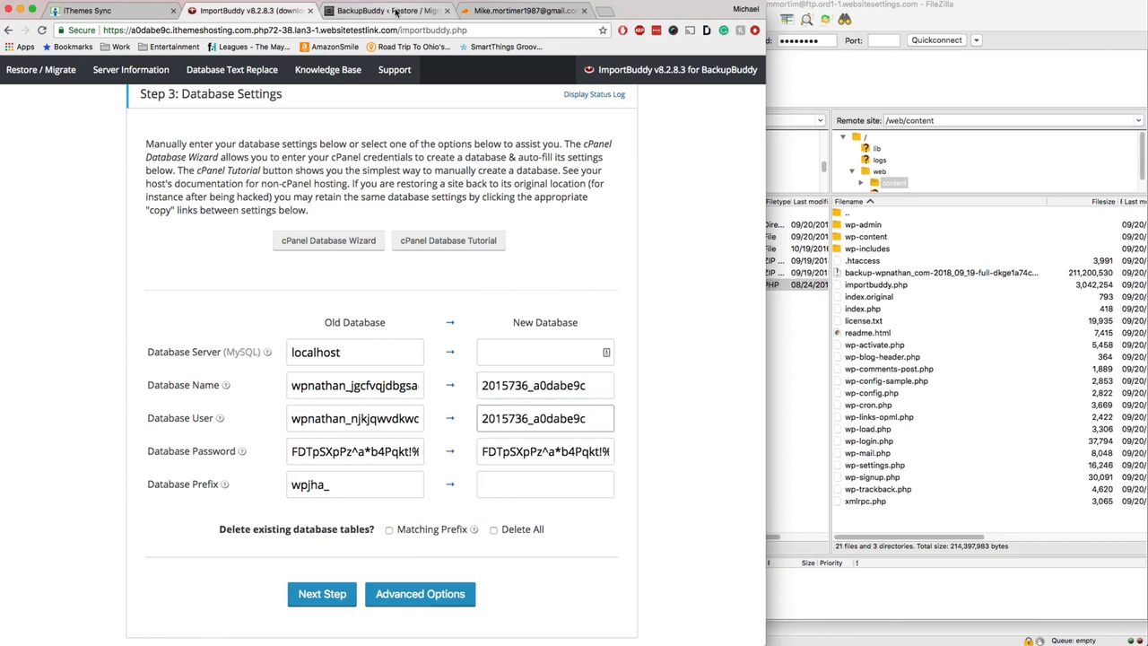
- Copy the database server mariadb-151.wc1.lan3.stabletransit.com from iThemes Sync into ImportBuddy's new Database Server
{"action": "left_click", "coordinate": [388, 11]}
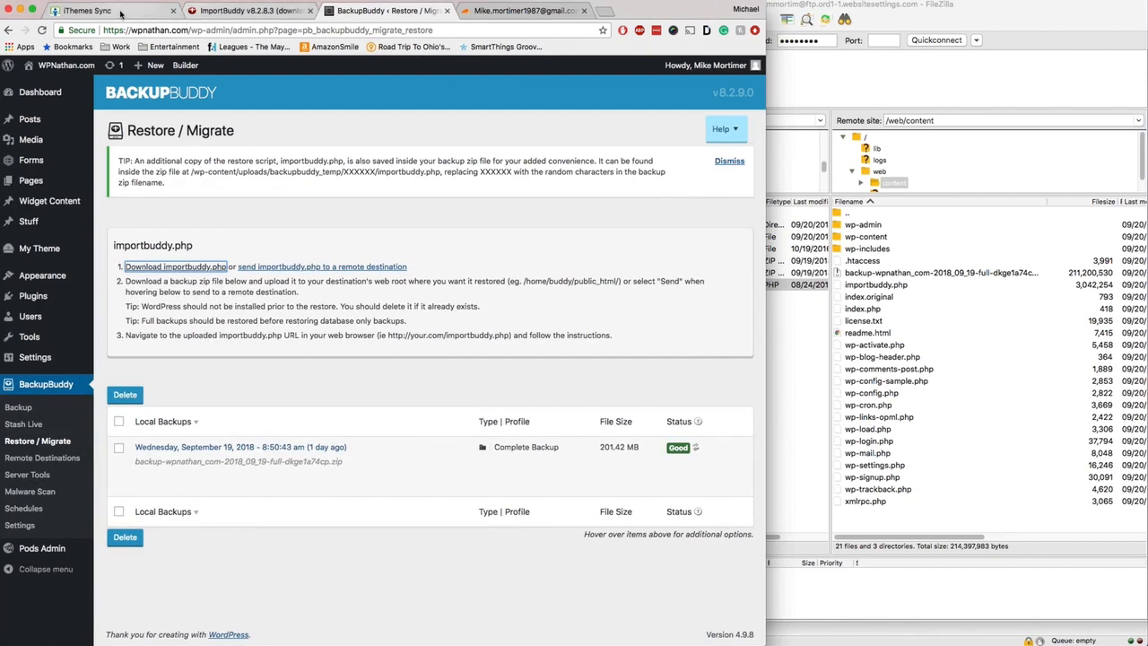
{"action": "left_click", "coordinate": [99, 11]}
{"action": "double_click", "coordinate": [641, 384]}
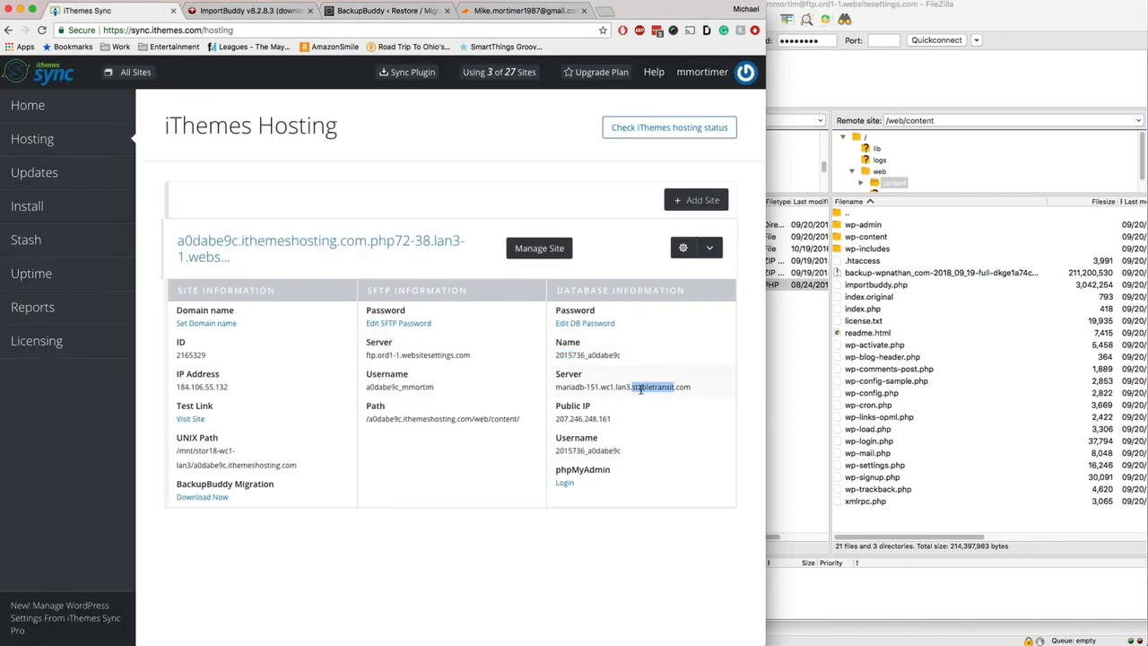
{"action": "triple_click", "coordinate": [640, 390]}
{"action": "key", "text": "ctrl+c"}
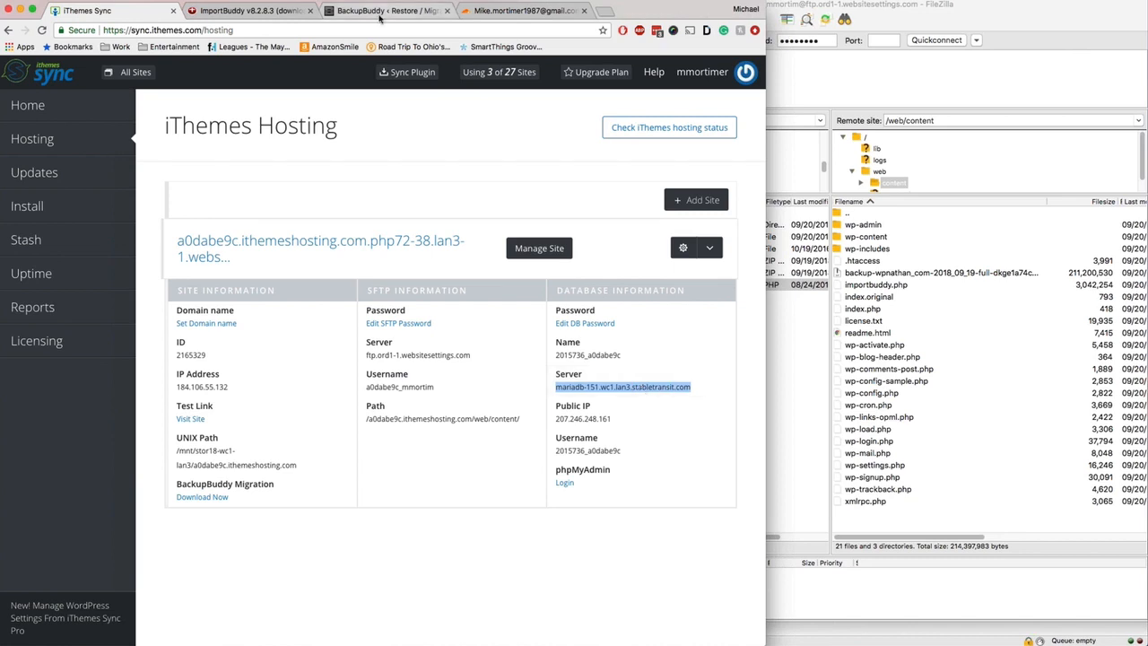
{"action": "left_click", "coordinate": [247, 10]}
{"action": "left_click", "coordinate": [515, 357]}
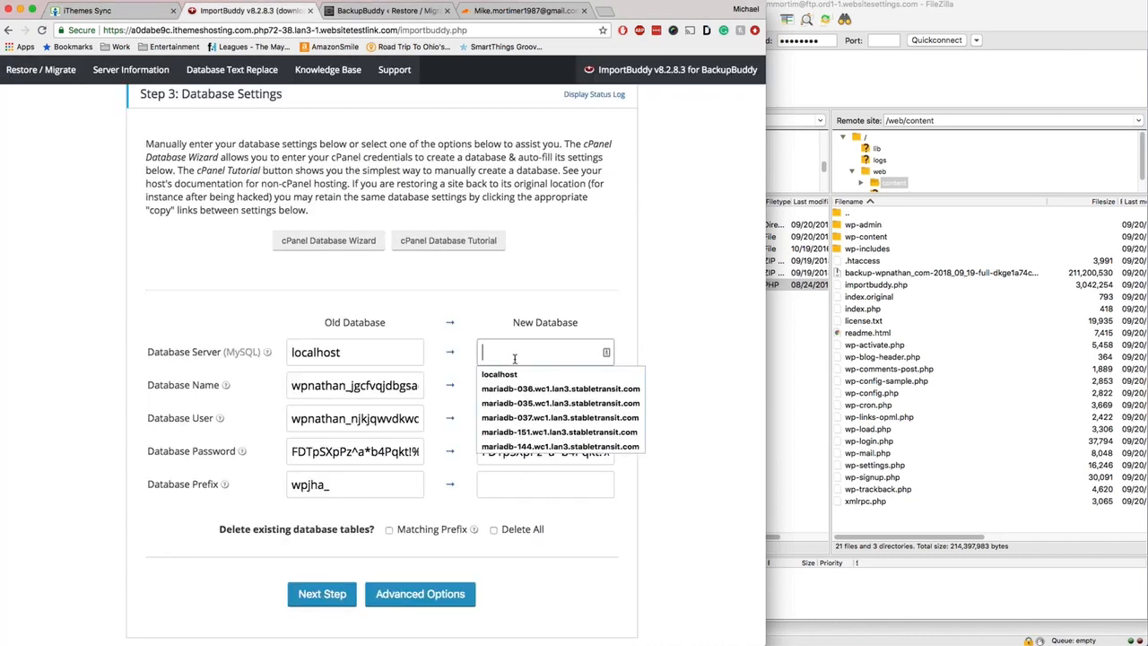
{"action": "key", "text": "ctrl+v"}
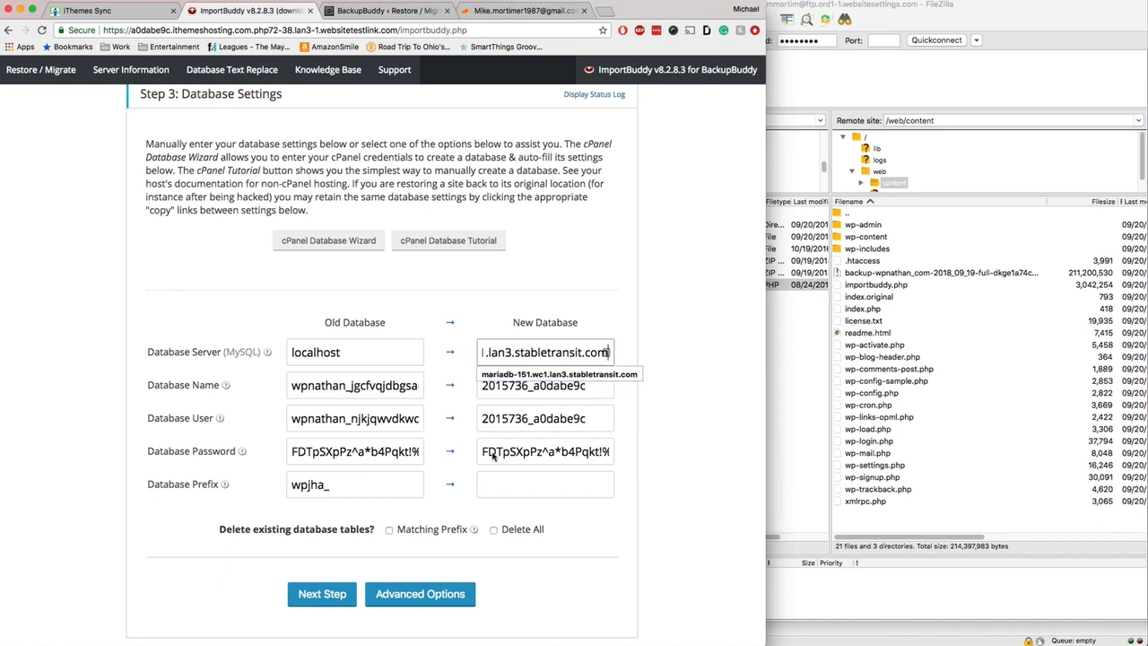
- Reuse the wpjha_ prefix for the new database and proceed with all existing database tables set to be deleted
{"action": "left_click", "coordinate": [451, 485]}
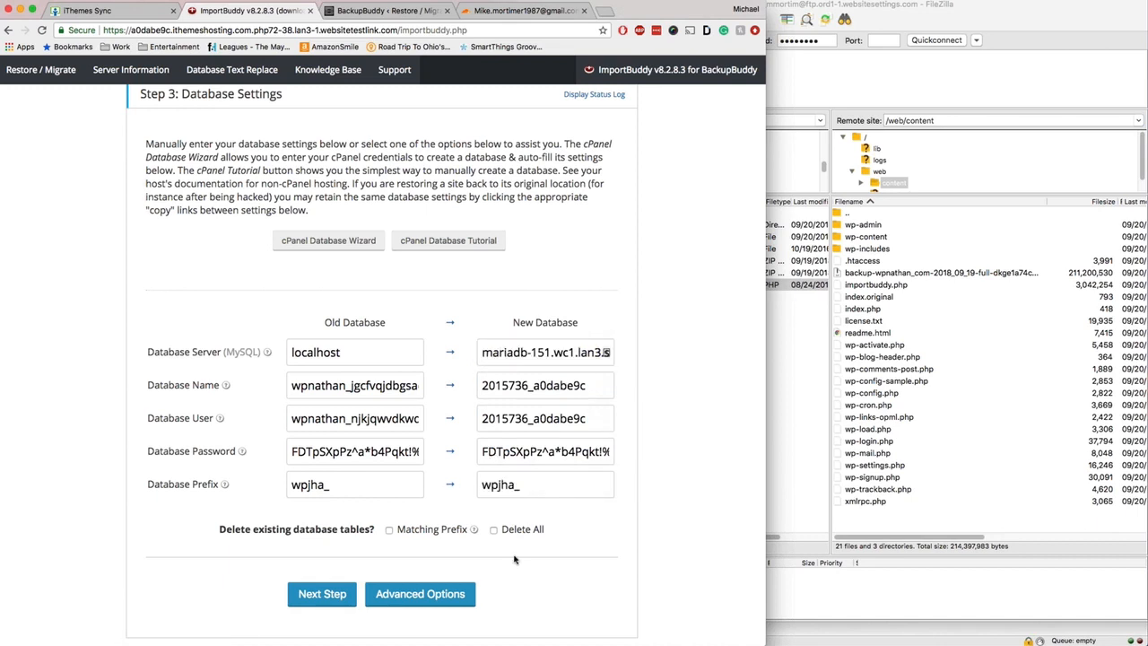
{"action": "left_click", "coordinate": [493, 530]}
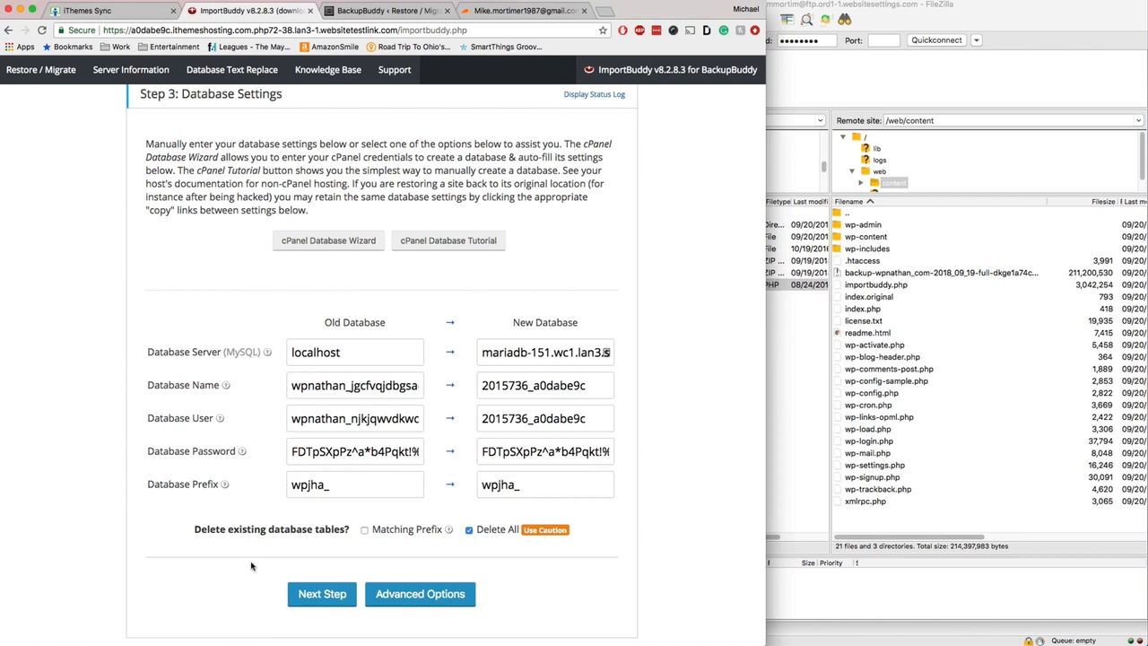
{"action": "left_click", "coordinate": [293, 594]}
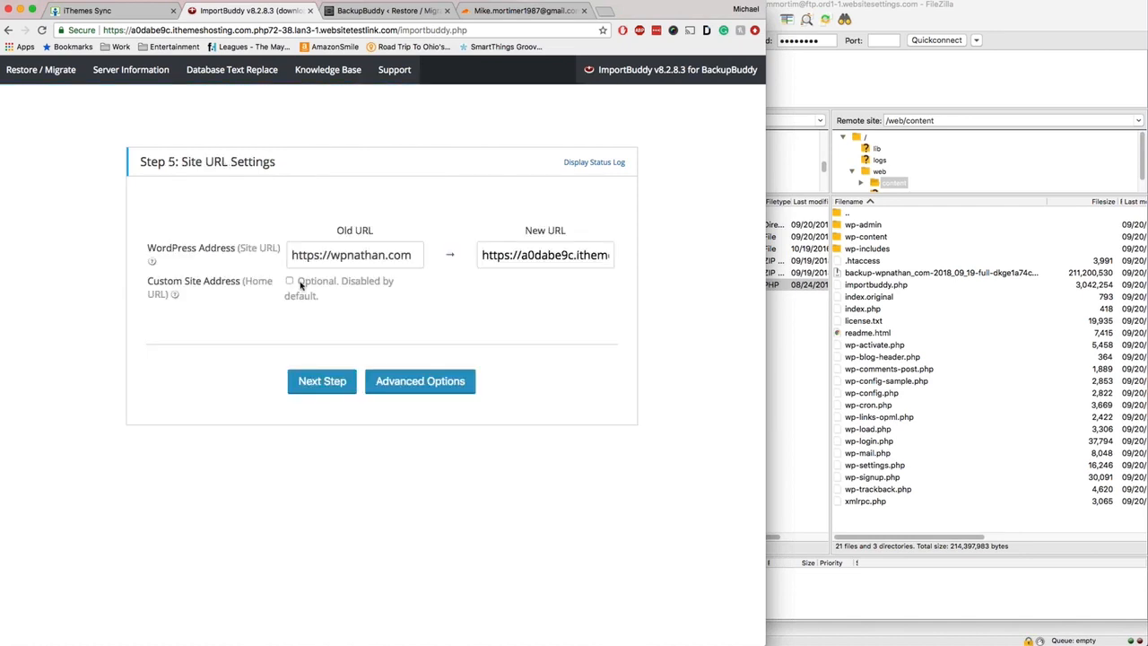
{"action": "triple_click", "coordinate": [369, 260]}
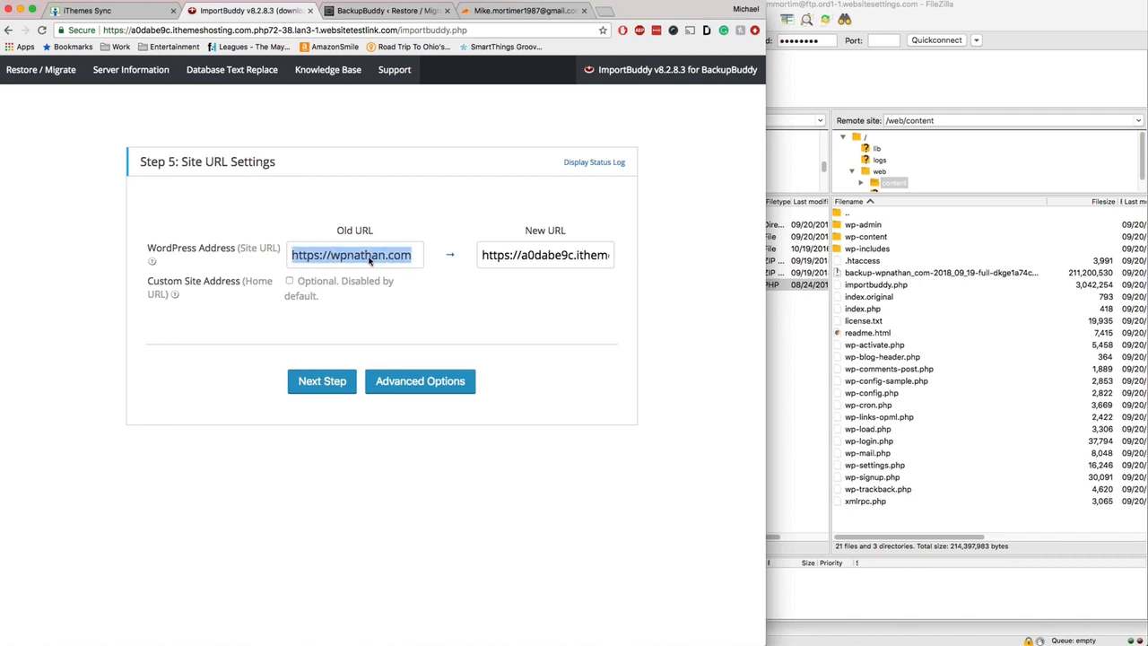
{"action": "triple_click", "coordinate": [563, 269]}
{"action": "key", "text": "BackSpace"}
{"action": "key", "text": "super+v"}
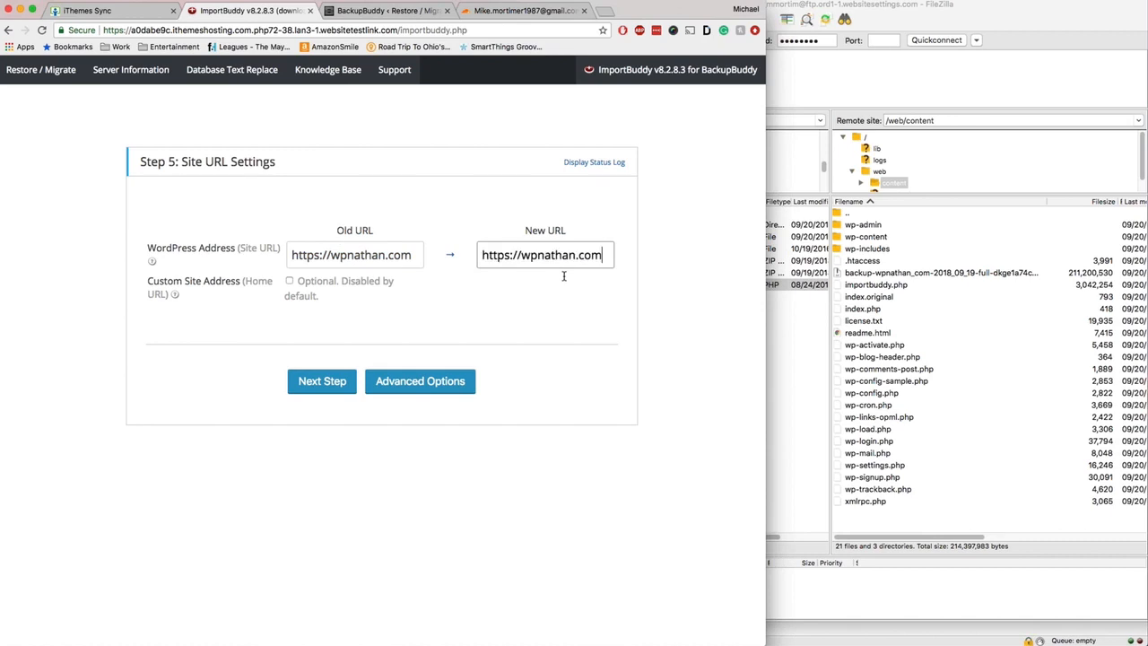
{"action": "left_click", "coordinate": [512, 259]}
{"action": "key", "text": "BackSpace"}
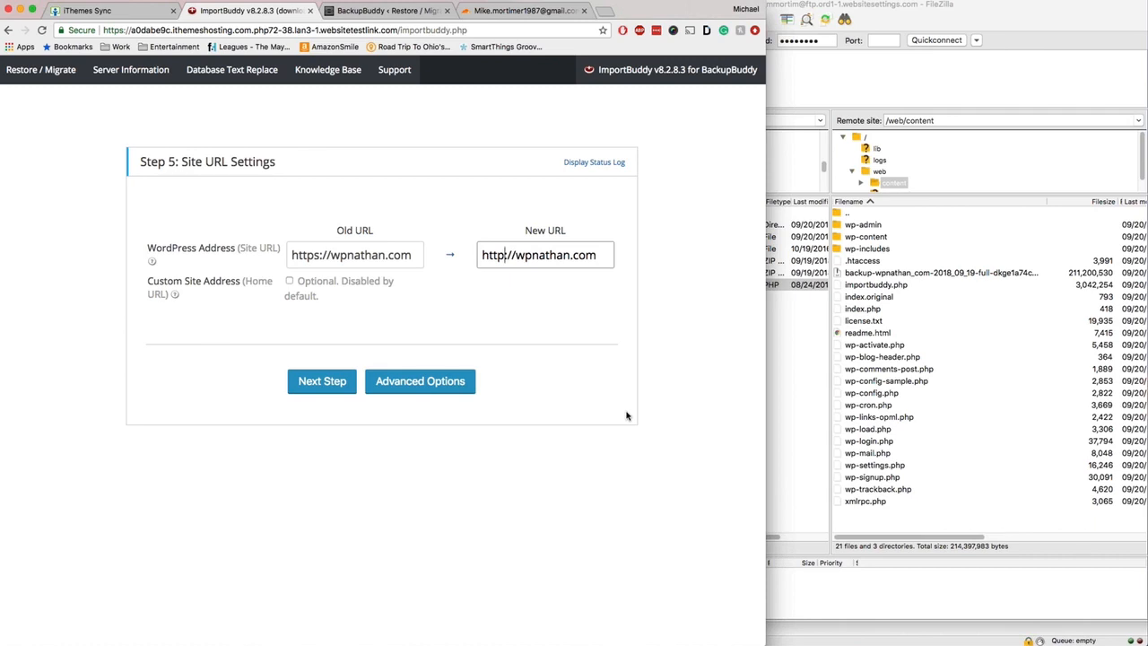
{"action": "left_click", "coordinate": [317, 392]}
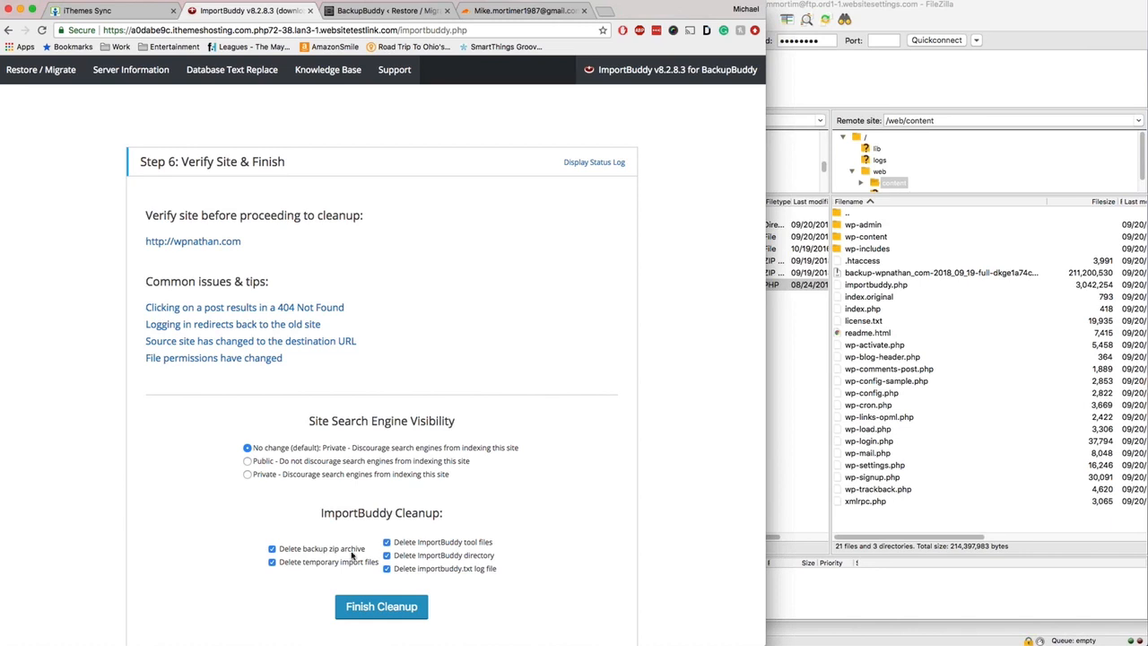
- Open the migrated site through its iThemes Hosting test address in iThemes Sync and look over its home page
{"action": "scroll", "coordinate": [351, 554], "scroll_direction": "down", "scroll_amount": 1}
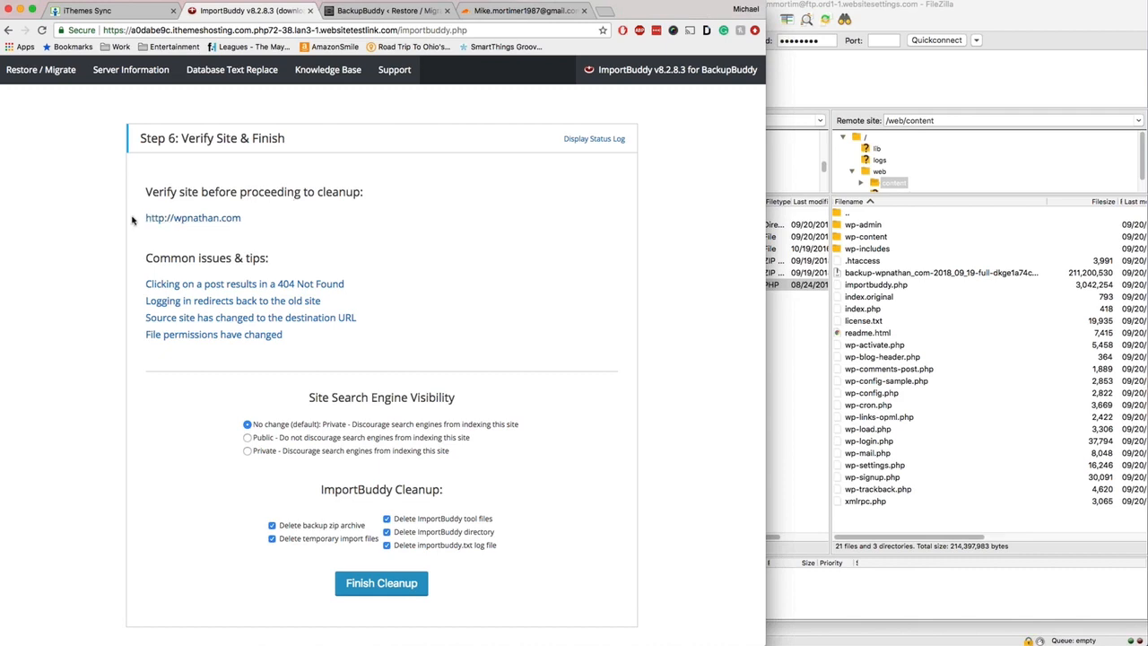
{"action": "left_click_drag", "start_coordinate": [135, 219], "coordinate": [252, 228]}
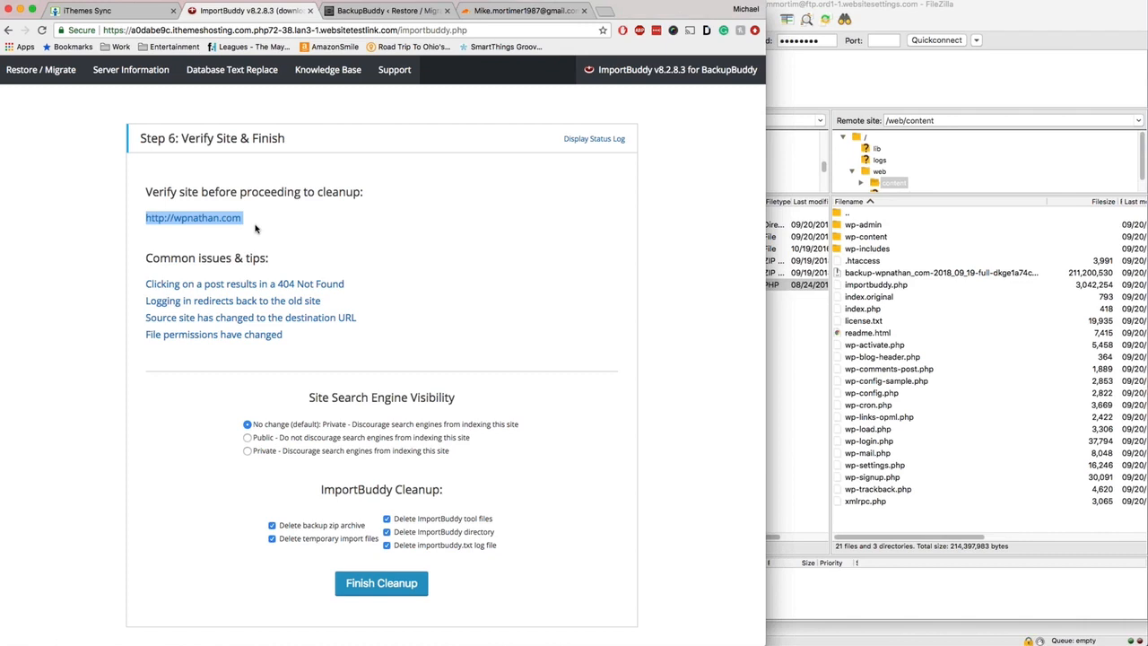
{"action": "left_click", "coordinate": [97, 10]}
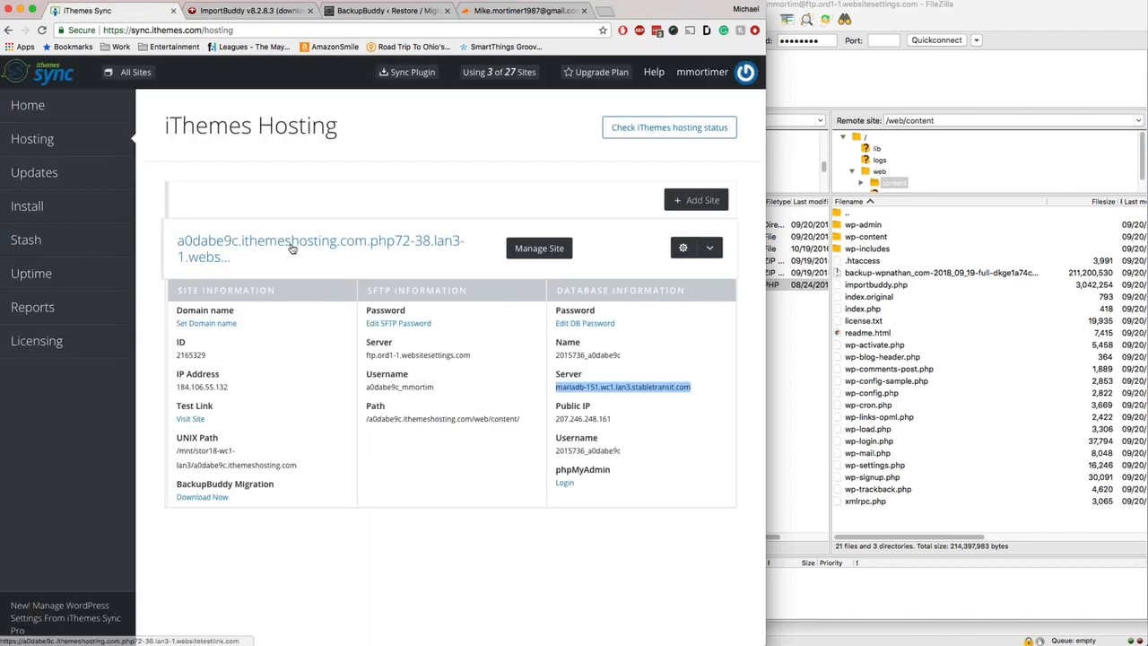
{"action": "left_click", "coordinate": [294, 246]}
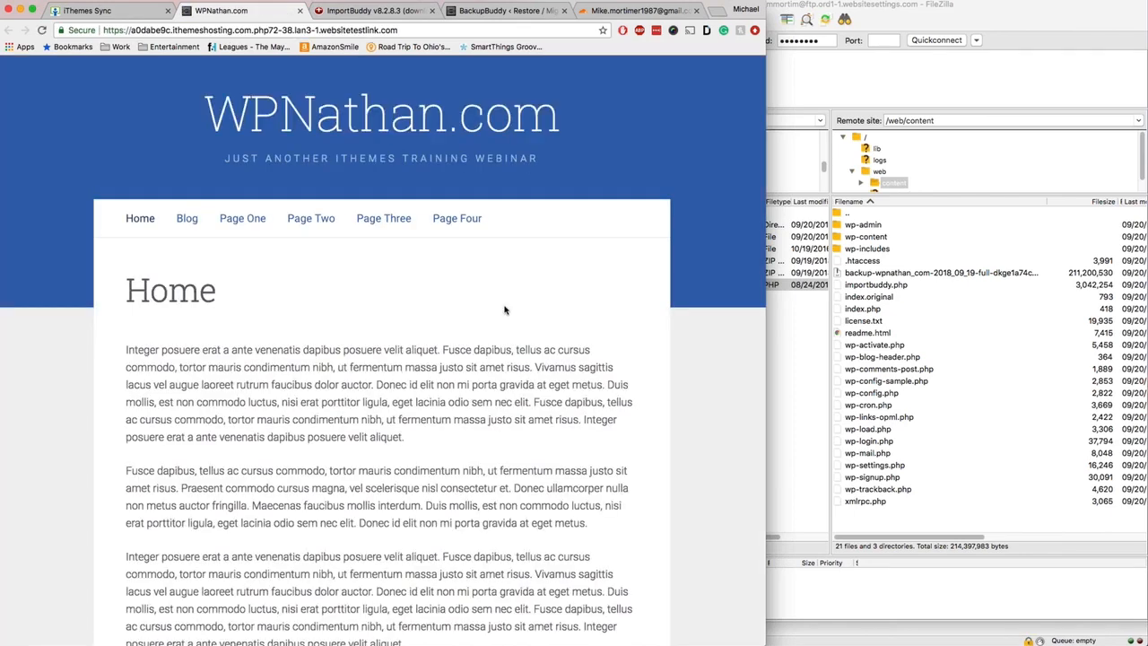
{"action": "scroll", "coordinate": [505, 309], "scroll_direction": "down", "scroll_amount": 1}
{"action": "scroll", "coordinate": [505, 310], "scroll_direction": "down", "scroll_amount": 10}
{"action": "scroll", "coordinate": [505, 309], "scroll_direction": "up", "scroll_amount": 10}
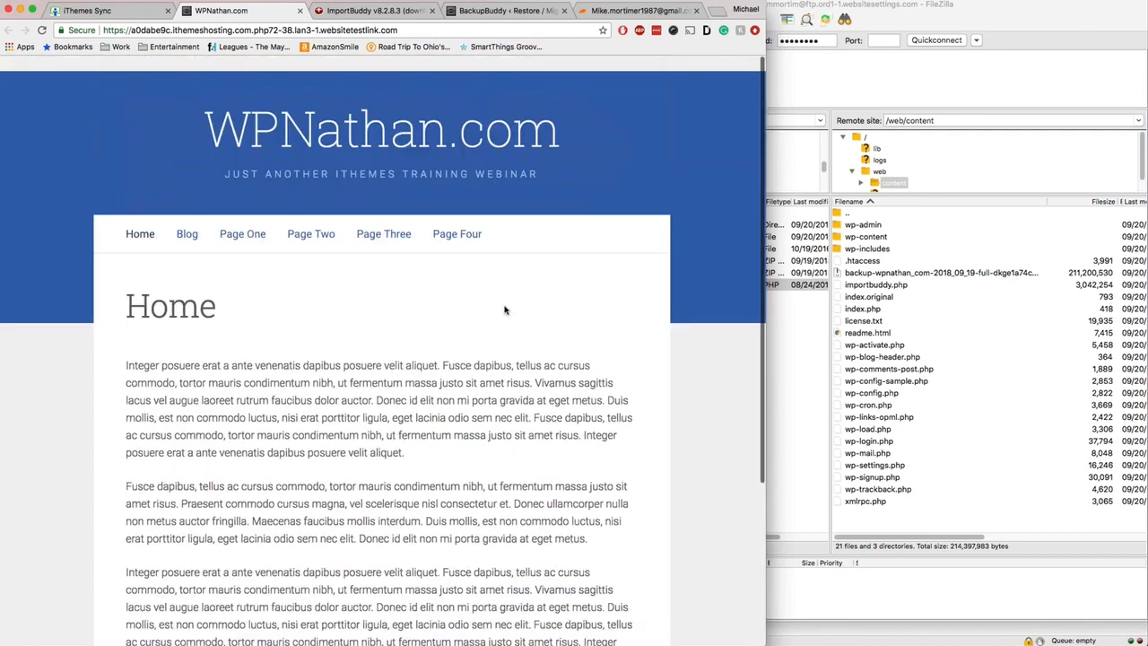
{"action": "scroll", "coordinate": [505, 310], "scroll_direction": "down", "scroll_amount": 1}
{"action": "scroll", "coordinate": [505, 309], "scroll_direction": "down", "scroll_amount": 3}
{"action": "scroll", "coordinate": [506, 300], "scroll_direction": "up", "scroll_amount": 4}
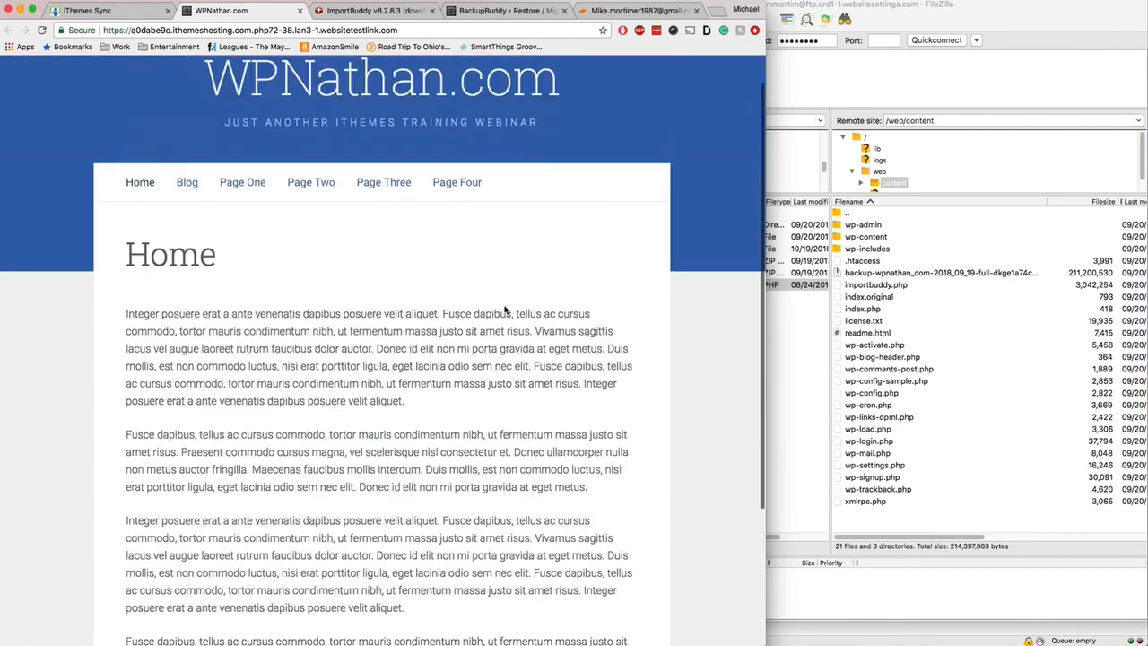
- Open Page One of the migrated site and check its text, video and images
{"action": "left_click", "coordinate": [229, 218]}
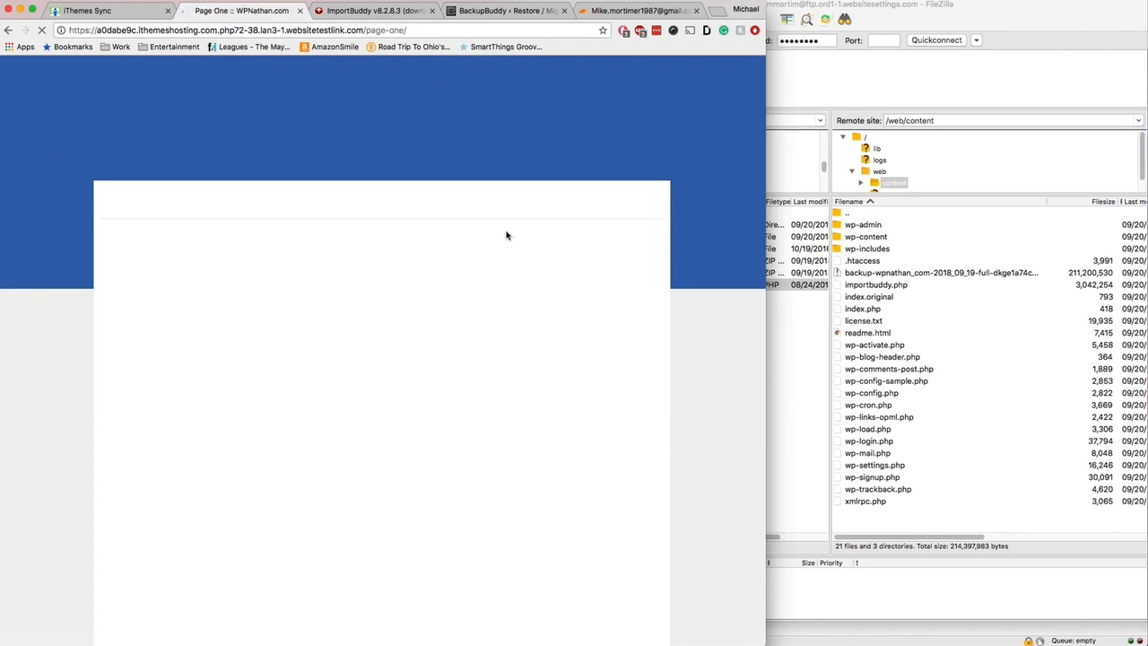
{"action": "scroll", "coordinate": [506, 235], "scroll_direction": "down", "scroll_amount": 6}
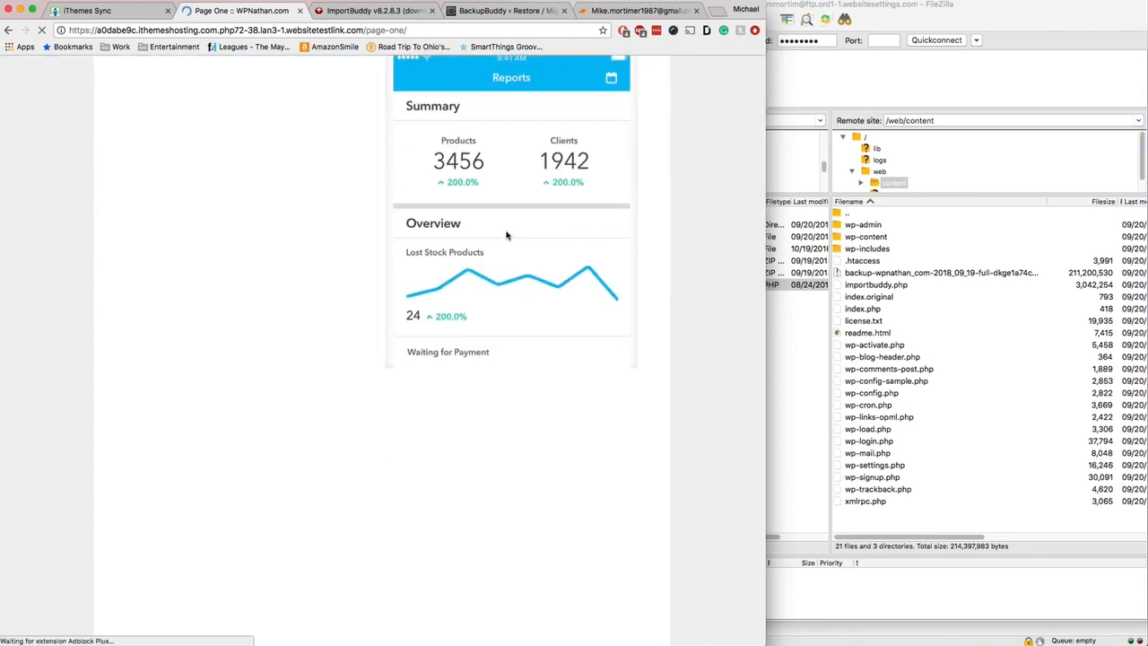
{"action": "scroll", "coordinate": [507, 235], "scroll_direction": "up", "scroll_amount": 6}
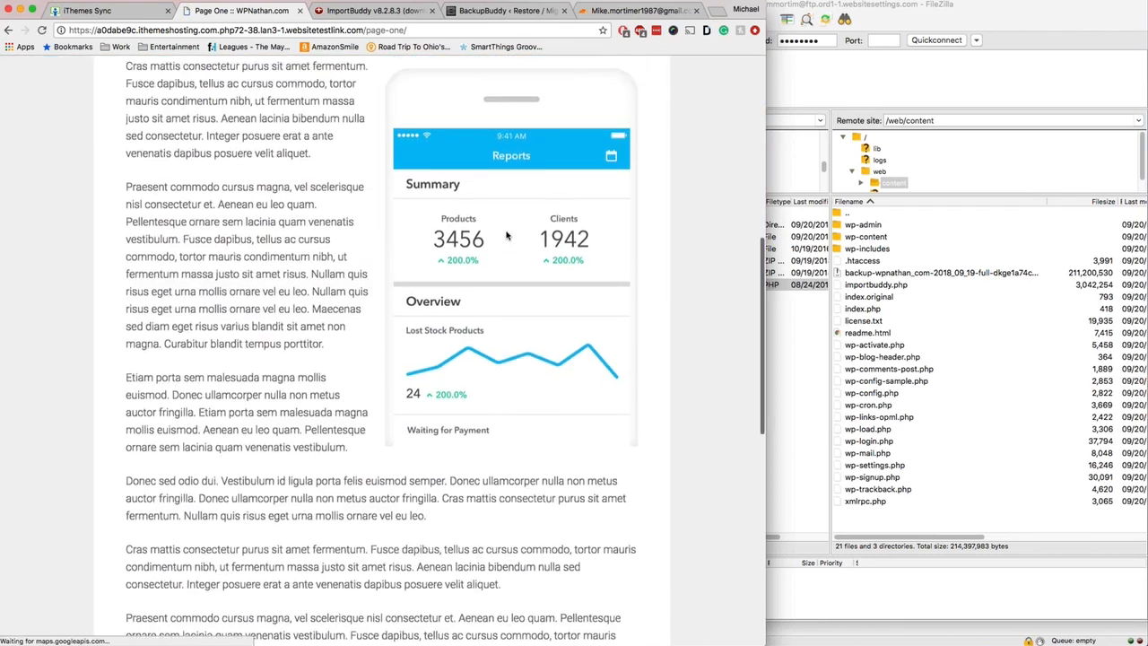
{"action": "scroll", "coordinate": [507, 235], "scroll_direction": "down", "scroll_amount": 2}
{"action": "scroll", "coordinate": [507, 235], "scroll_direction": "down", "scroll_amount": 3}
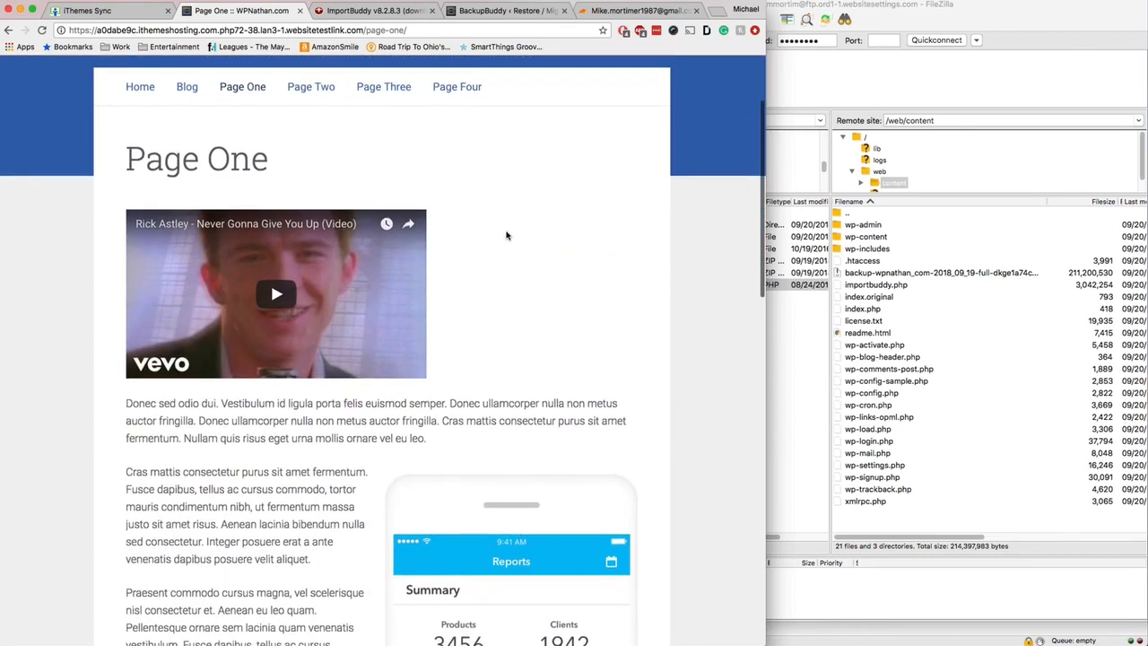
{"action": "scroll", "coordinate": [507, 235], "scroll_direction": "up", "scroll_amount": 7}
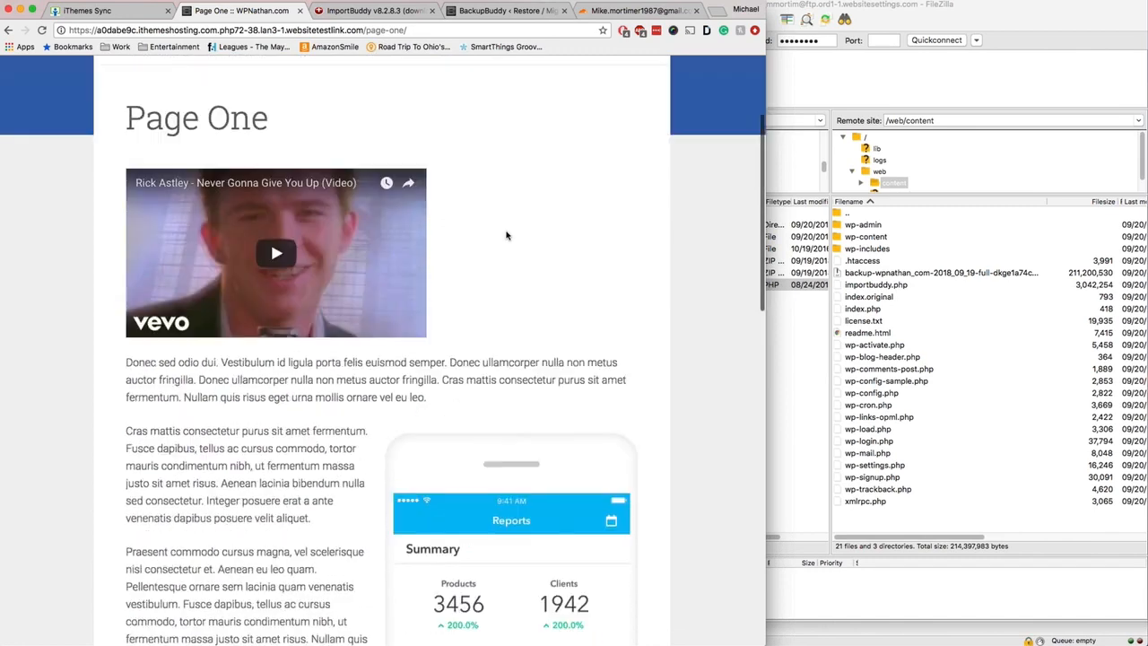
{"action": "scroll", "coordinate": [417, 297], "scroll_direction": "down", "scroll_amount": 1}
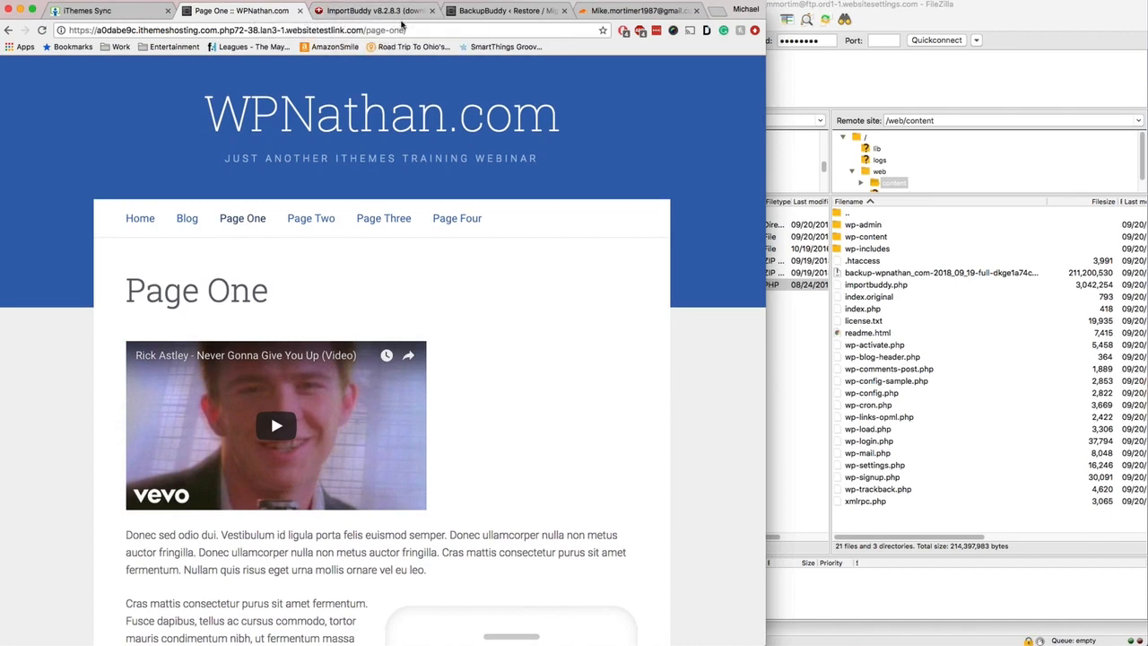
- Finish the ImportBuddy cleanup with all deletion options selected and the search engine visibility left at no change
{"action": "left_click", "coordinate": [401, 16]}
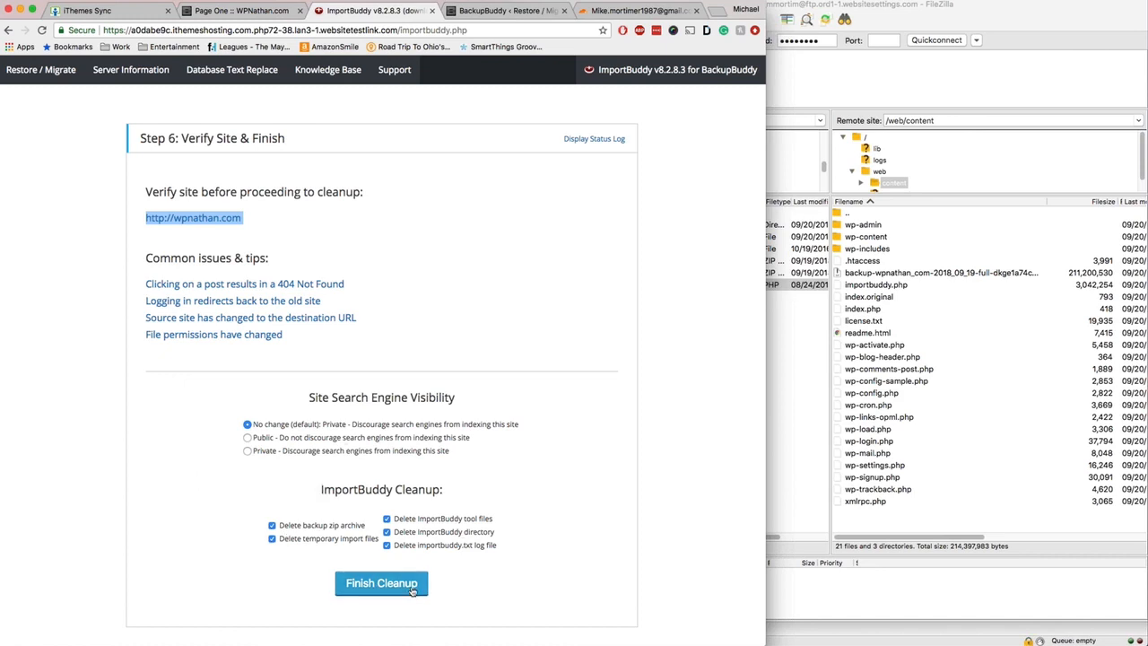
{"action": "left_click_drag", "start_coordinate": [633, 537], "coordinate": [326, 489]}
{"action": "left_click", "coordinate": [325, 489]}
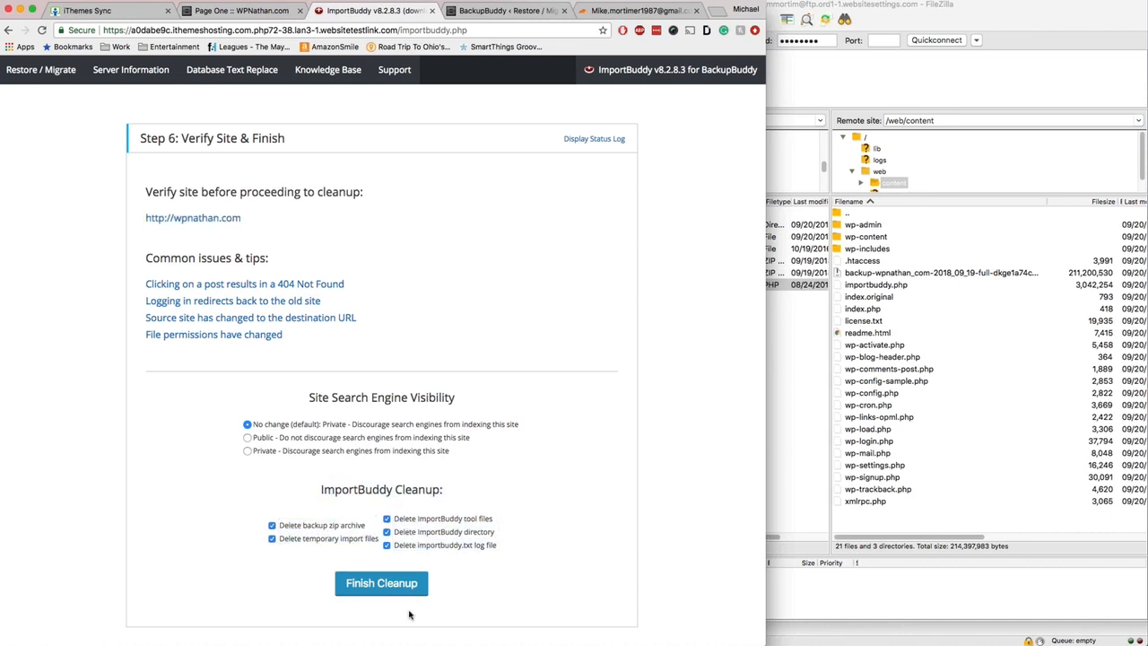
{"action": "left_click", "coordinate": [371, 596]}
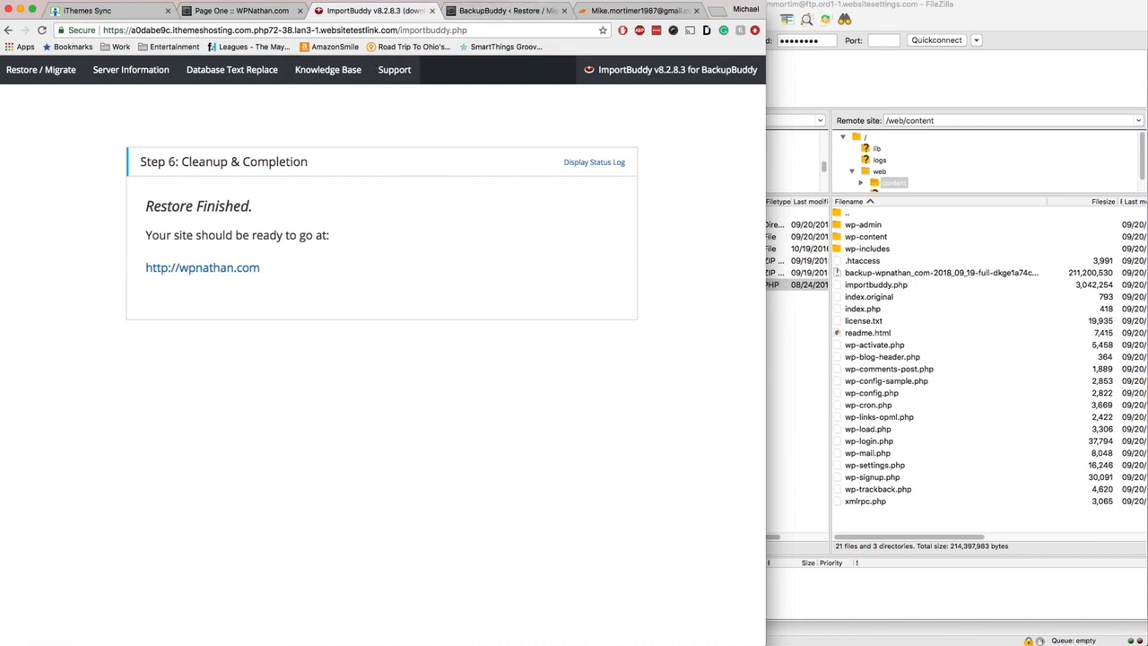
- Review the iThemes Licensing settings and BackupBuddy's Backup page in the WPNathan.com WordPress admin
{"action": "key", "text": "super+n"}
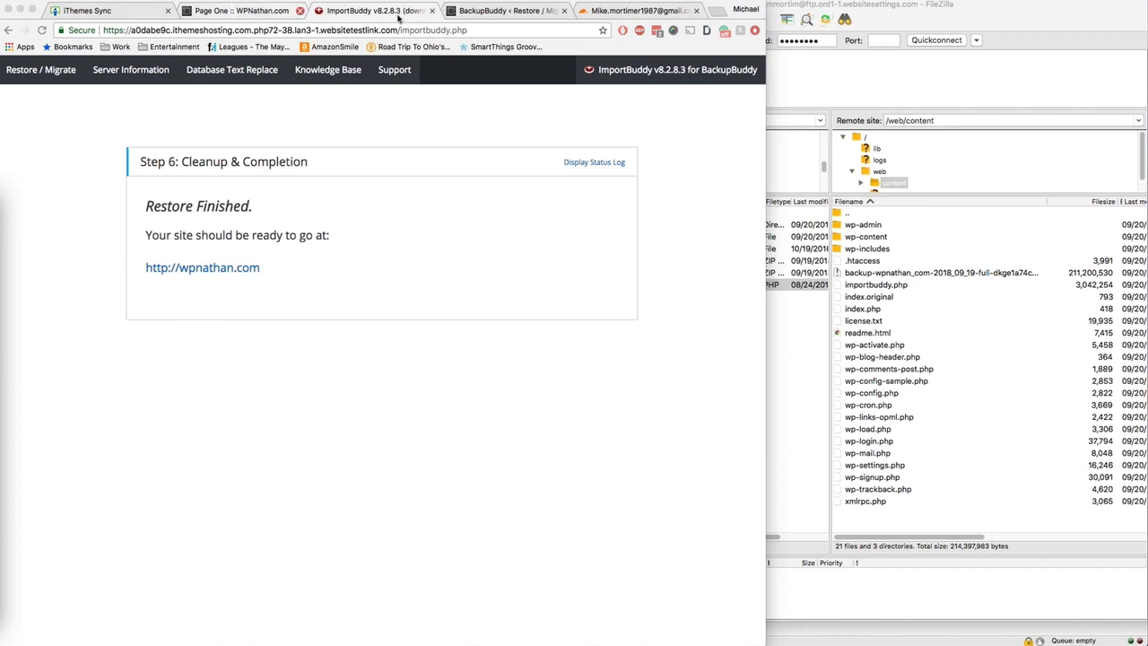
{"action": "left_click", "coordinate": [486, 13]}
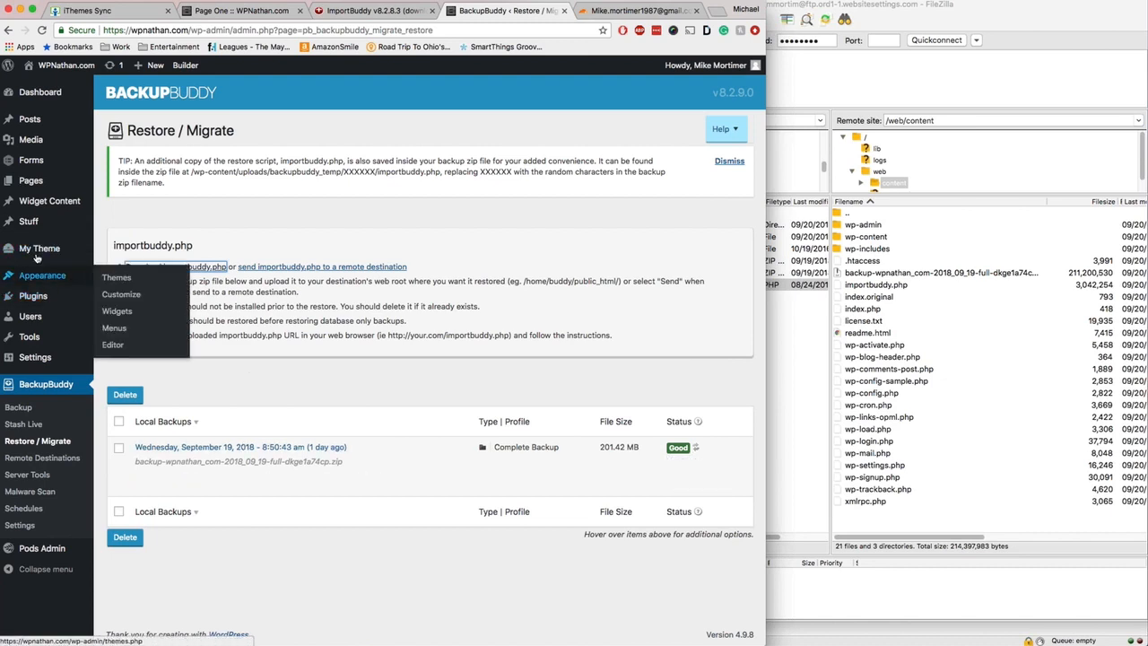
{"action": "mouse_move", "coordinate": [36, 254]}
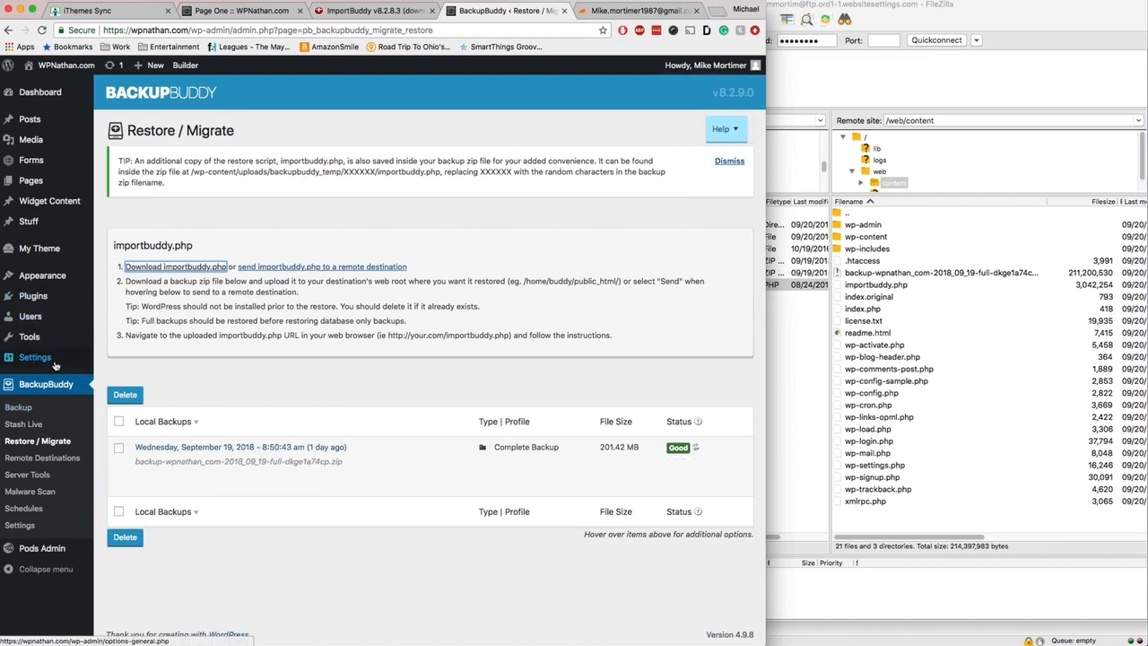
{"action": "mouse_move", "coordinate": [68, 363]}
{"action": "left_click", "coordinate": [143, 480]}
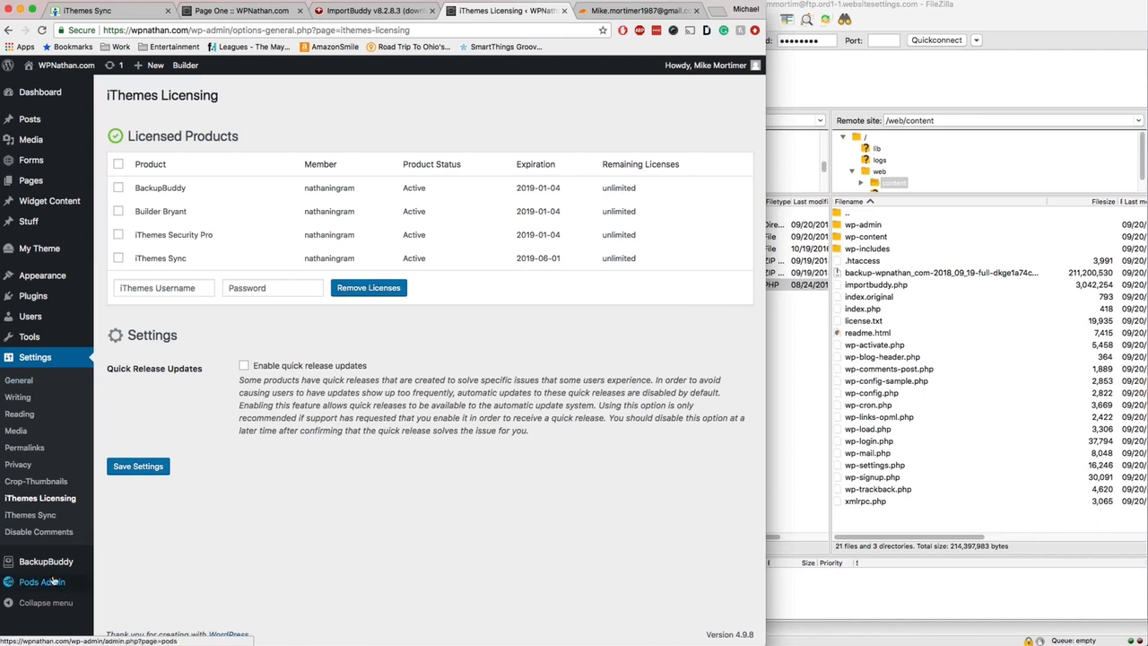
{"action": "mouse_move", "coordinate": [34, 563]}
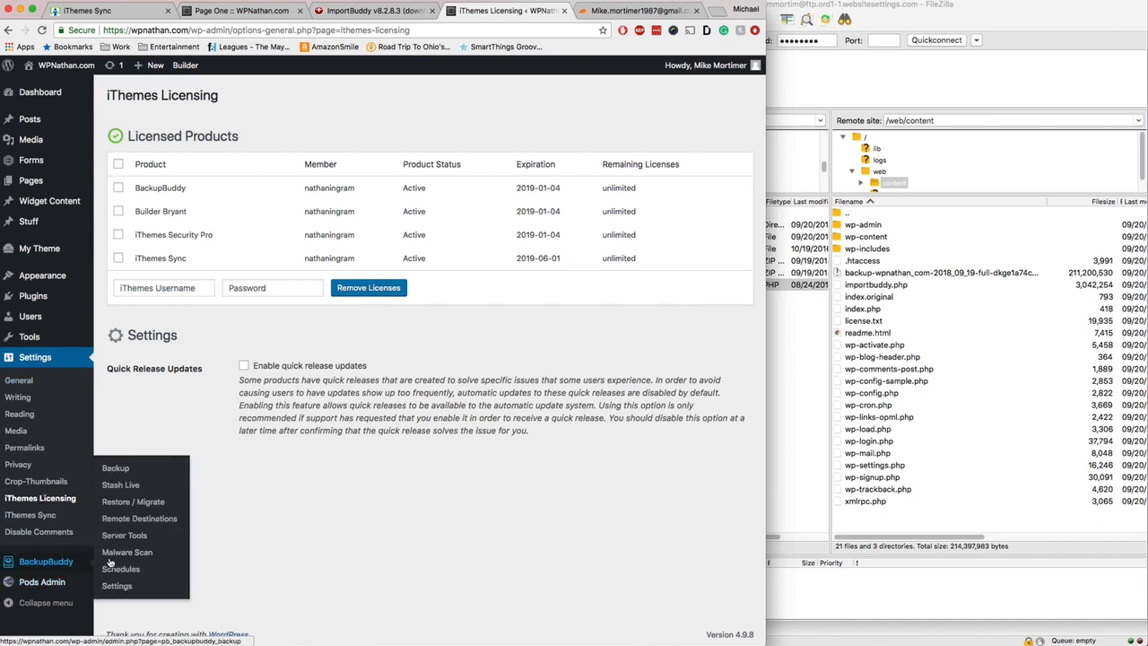
{"action": "left_click", "coordinate": [131, 469]}
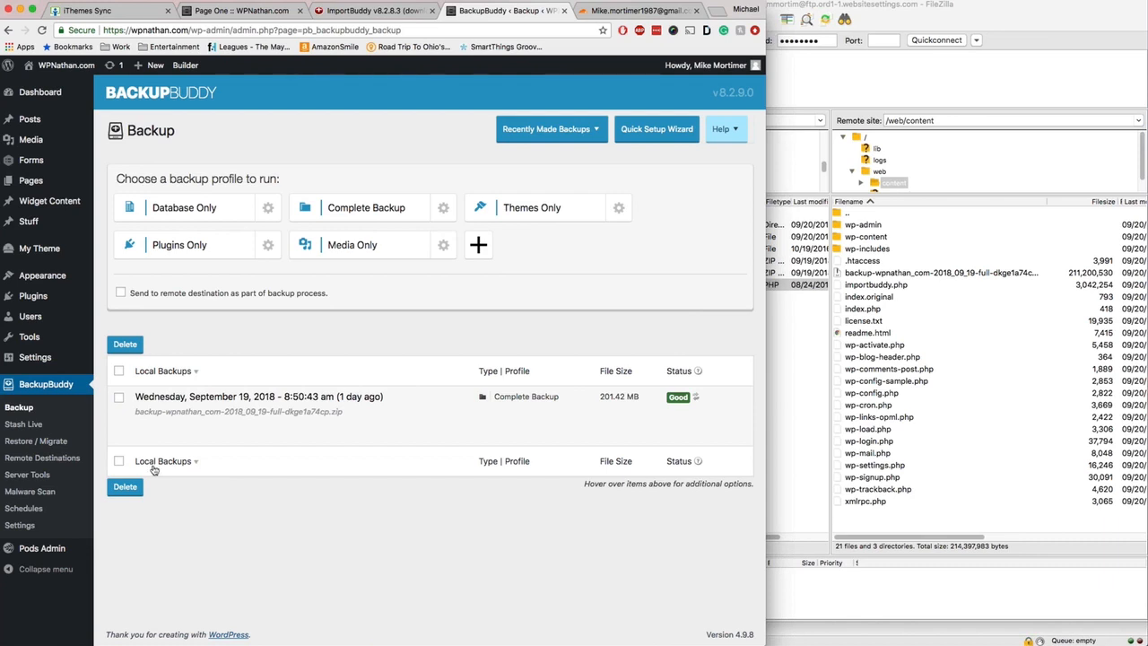
- Return to the iThemes Hosting page in iThemes Sync and review the new site's information
{"action": "left_click", "coordinate": [384, 10]}
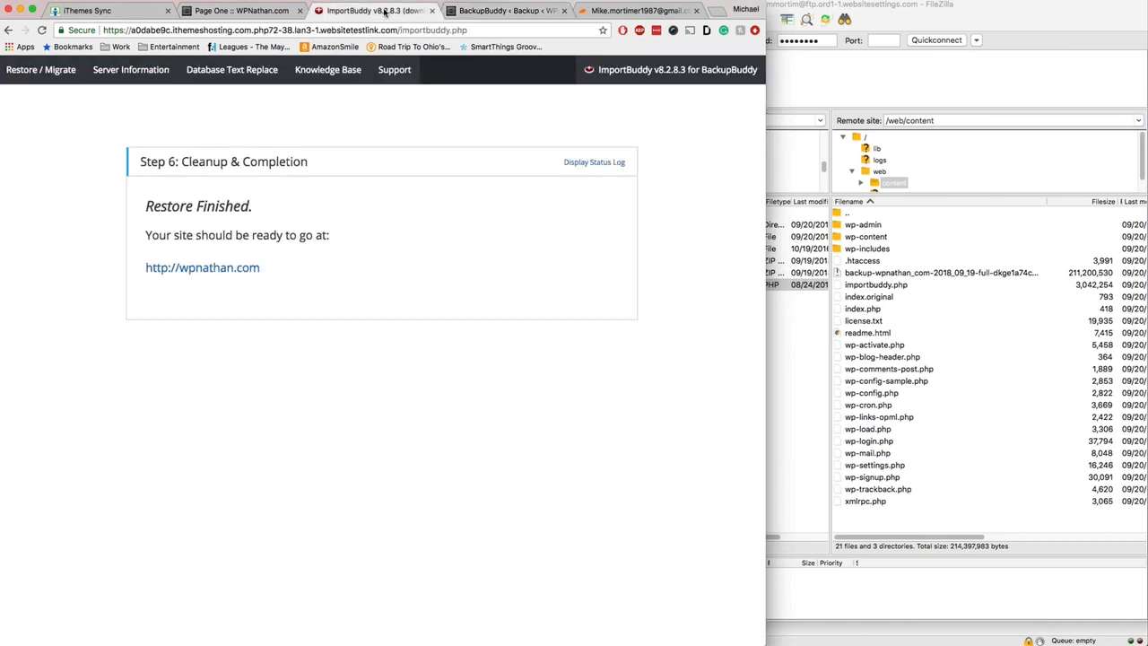
{"action": "left_click", "coordinate": [217, 13]}
{"action": "left_click", "coordinate": [130, 13]}
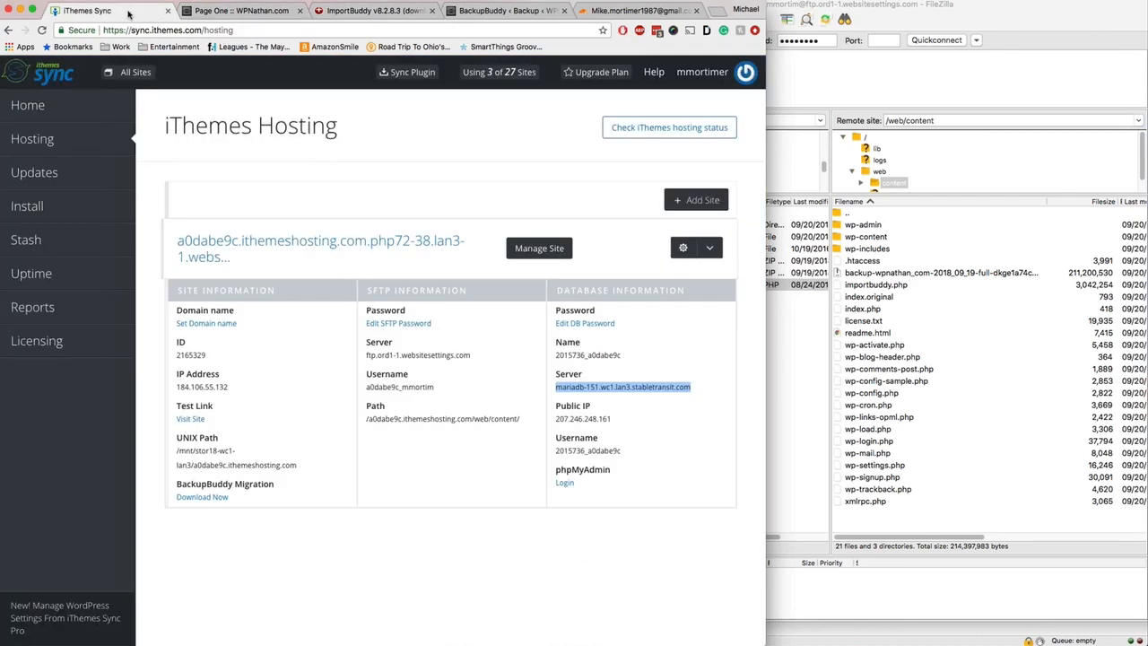
{"action": "left_click", "coordinate": [494, 493]}
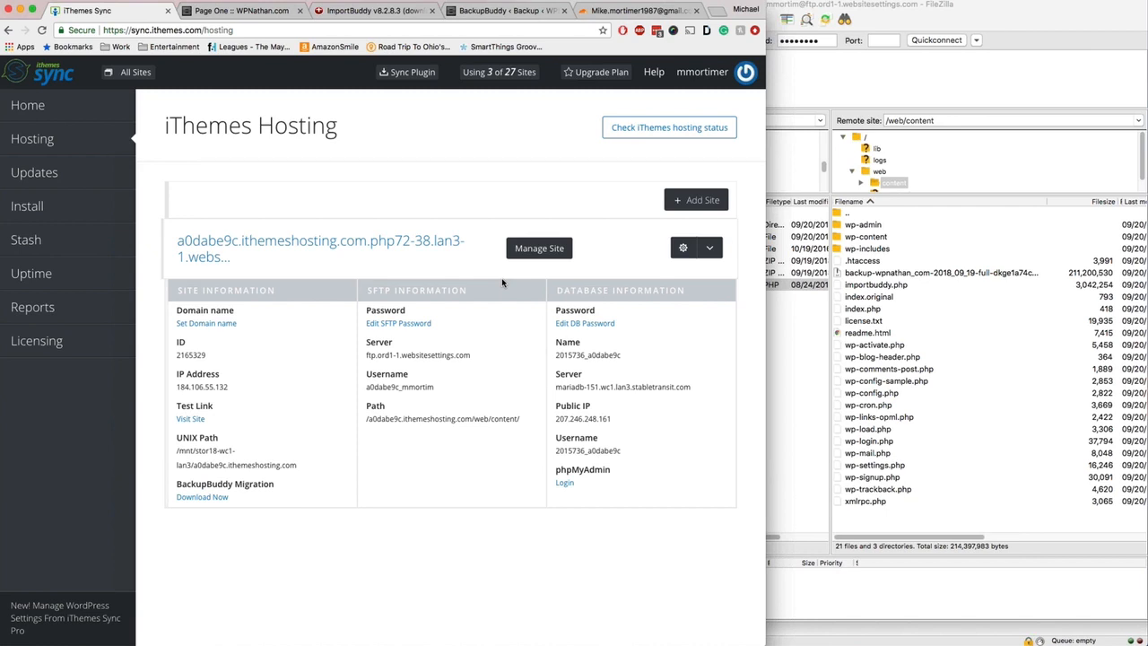
- Switch to Cloudflare, open the DNS settings of the daginga.ninja domain and look through its records
{"action": "left_click", "coordinate": [621, 12]}
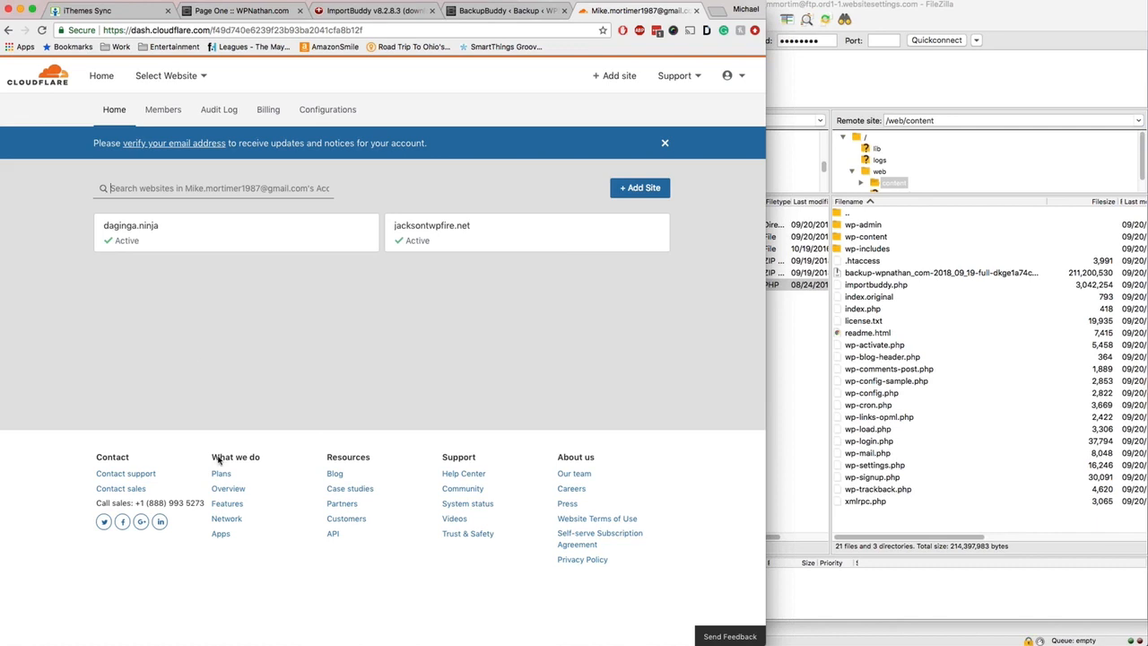
{"action": "left_click", "coordinate": [269, 245]}
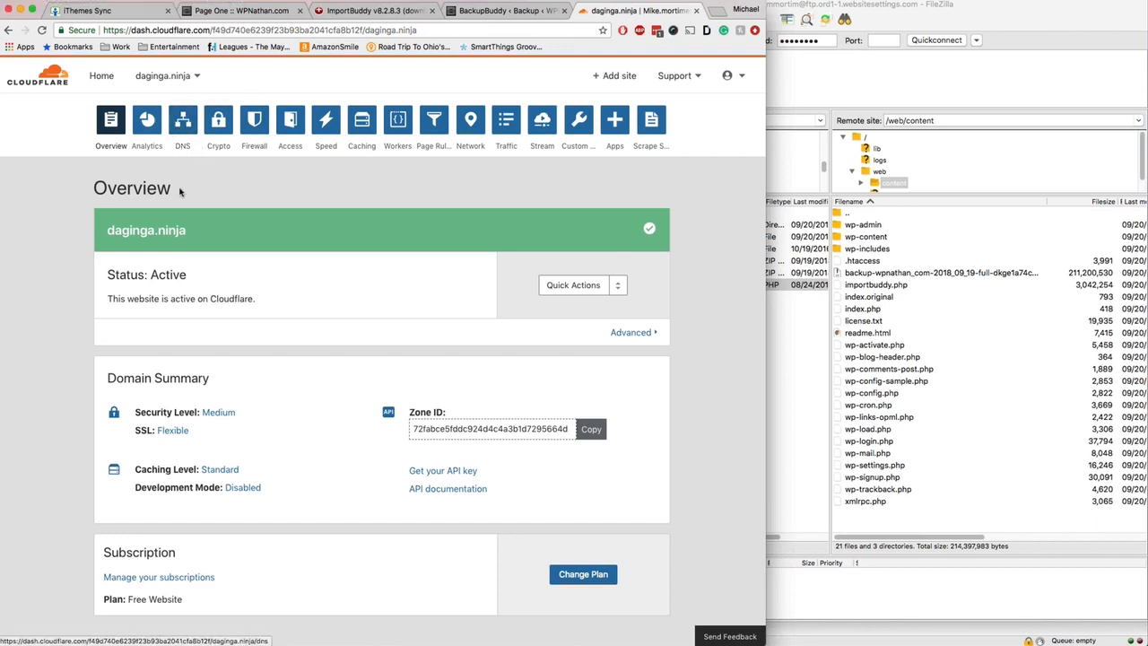
{"action": "left_click", "coordinate": [183, 120]}
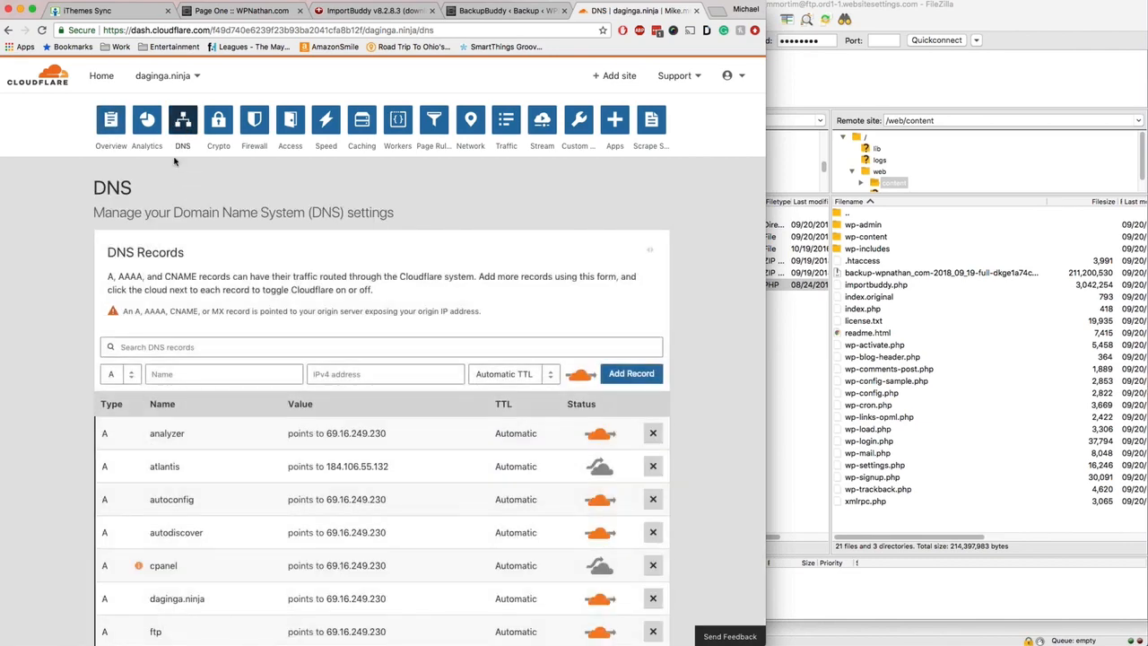
{"action": "scroll", "coordinate": [175, 162], "scroll_direction": "down", "scroll_amount": 2}
{"action": "scroll", "coordinate": [175, 161], "scroll_direction": "down", "scroll_amount": 3}
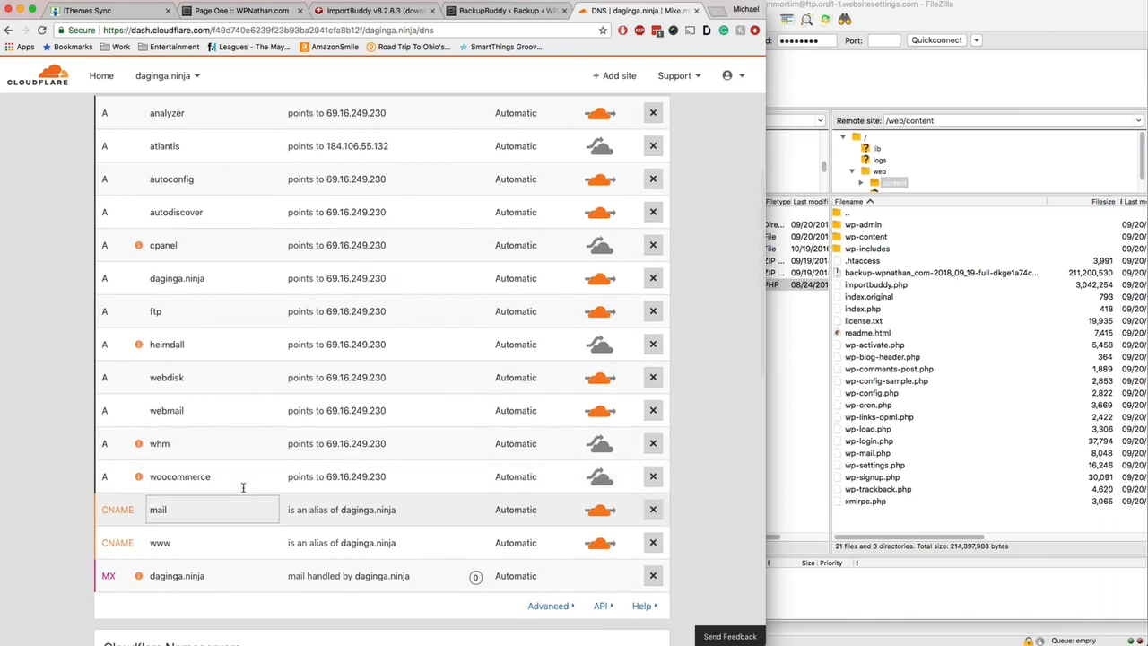
{"action": "scroll", "coordinate": [243, 488], "scroll_direction": "up", "scroll_amount": 3}
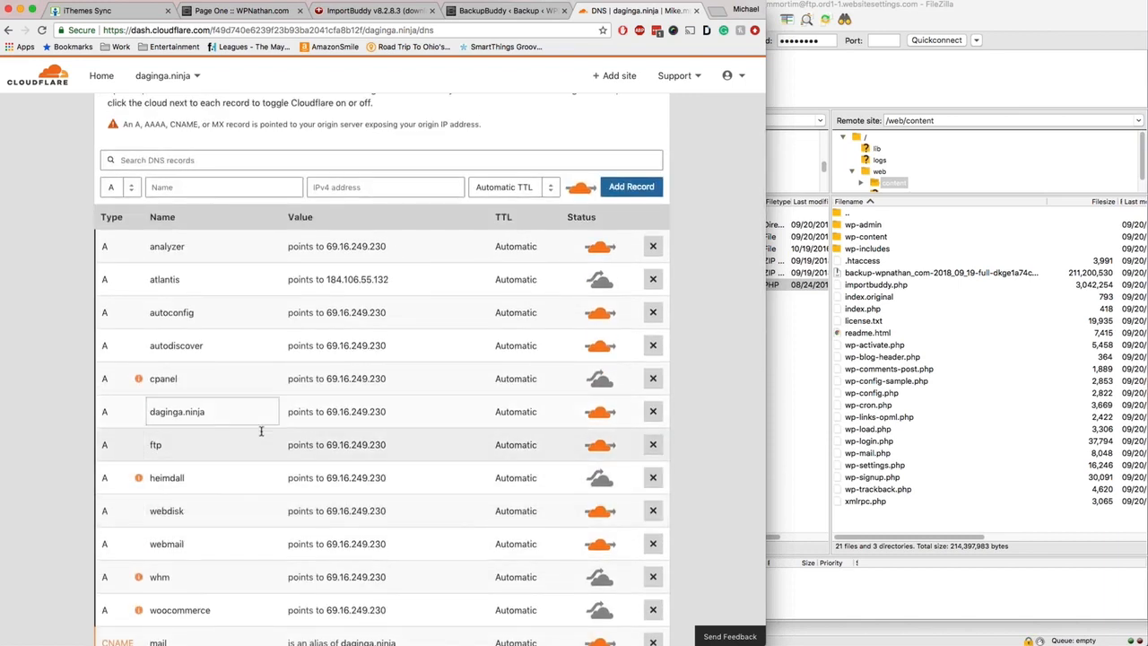
- Rename the root daginga.ninja A record to wpnathan.com
{"action": "left_click", "coordinate": [192, 413]}
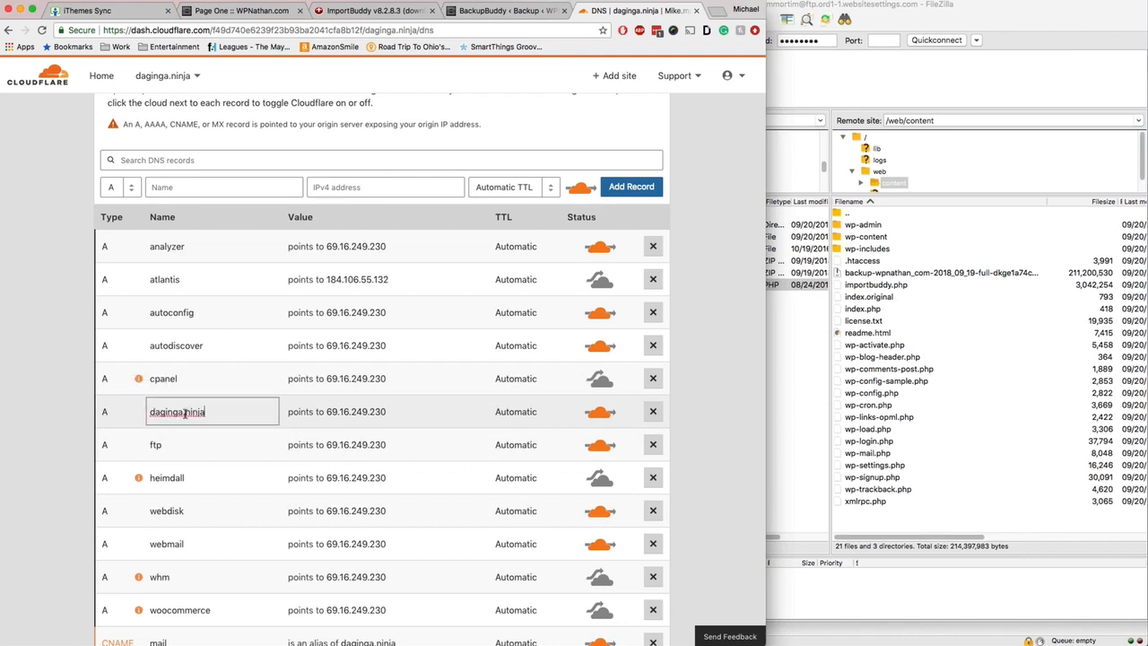
{"action": "left_click", "coordinate": [395, 411]}
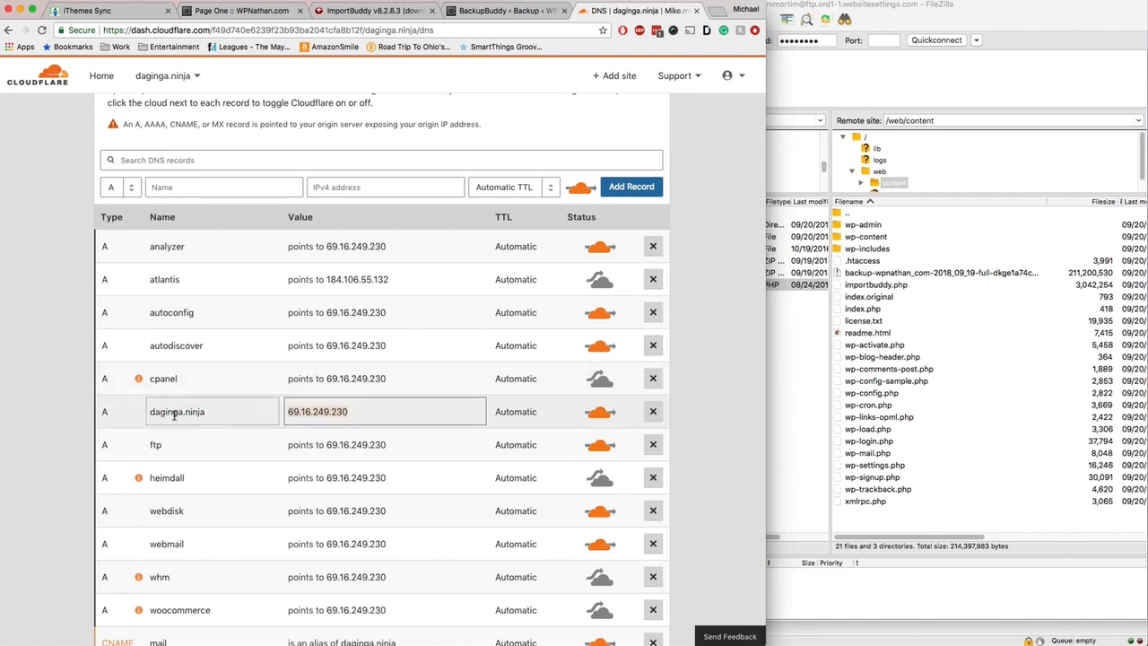
{"action": "left_click_drag", "start_coordinate": [206, 413], "coordinate": [113, 418]}
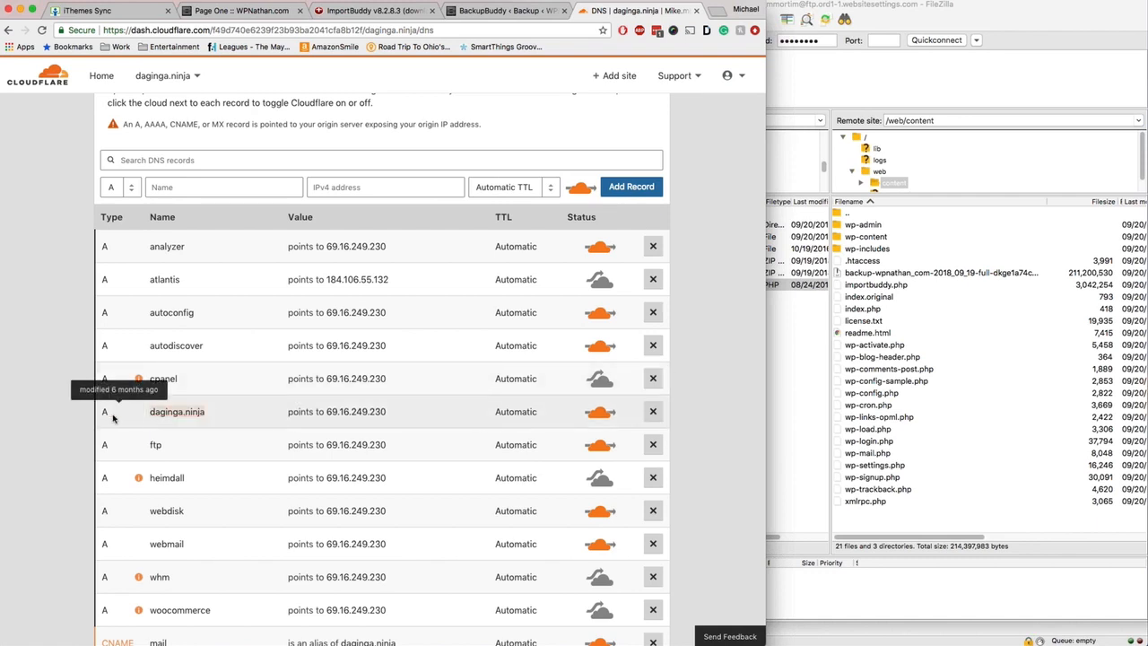
{"action": "left_click", "coordinate": [195, 409]}
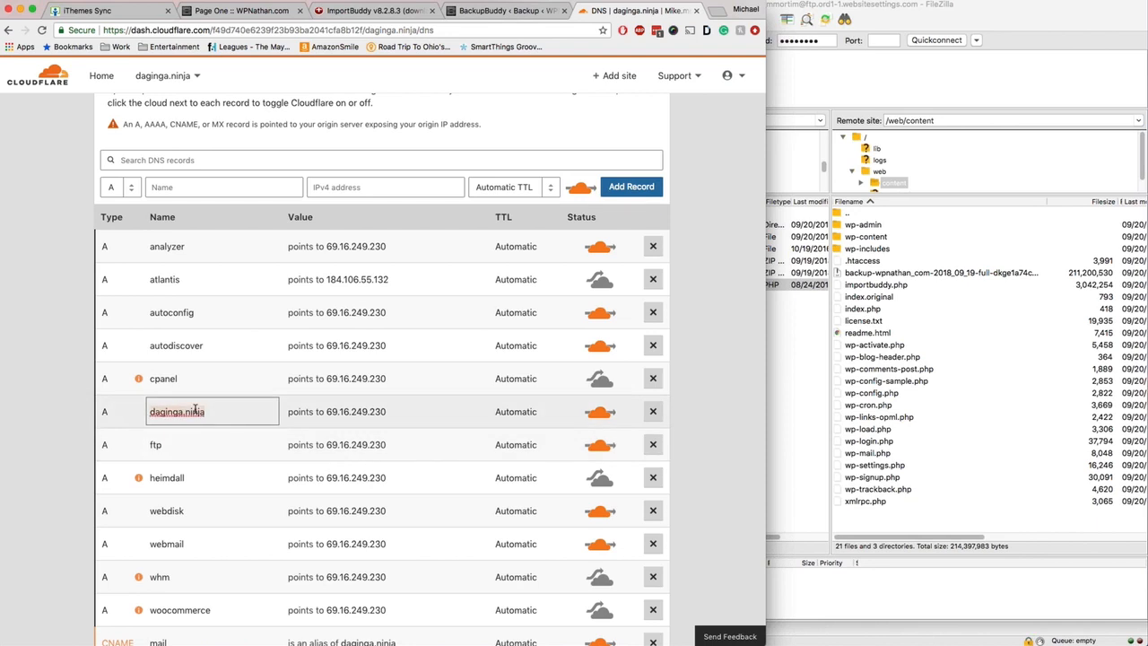
{"action": "type", "text": "wpnathan.com"}
- Point the wpnathan.com A record to the site's IP address 184.106.55.132 copied from iThemes Sync, and set its status to DNS only
{"action": "left_click", "coordinate": [112, 13]}
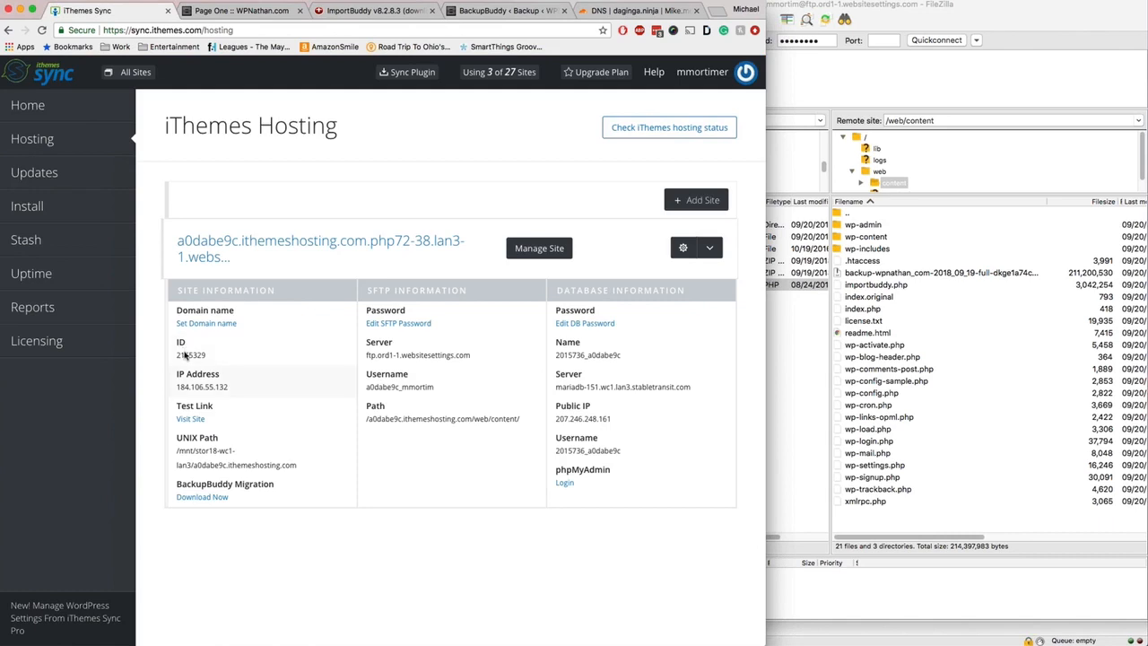
{"action": "left_click_drag", "start_coordinate": [230, 387], "coordinate": [168, 387]}
{"action": "left_click", "coordinate": [226, 383]}
{"action": "double_click", "coordinate": [227, 383]}
{"action": "key", "text": "super+c"}
{"action": "left_click", "coordinate": [627, 10]}
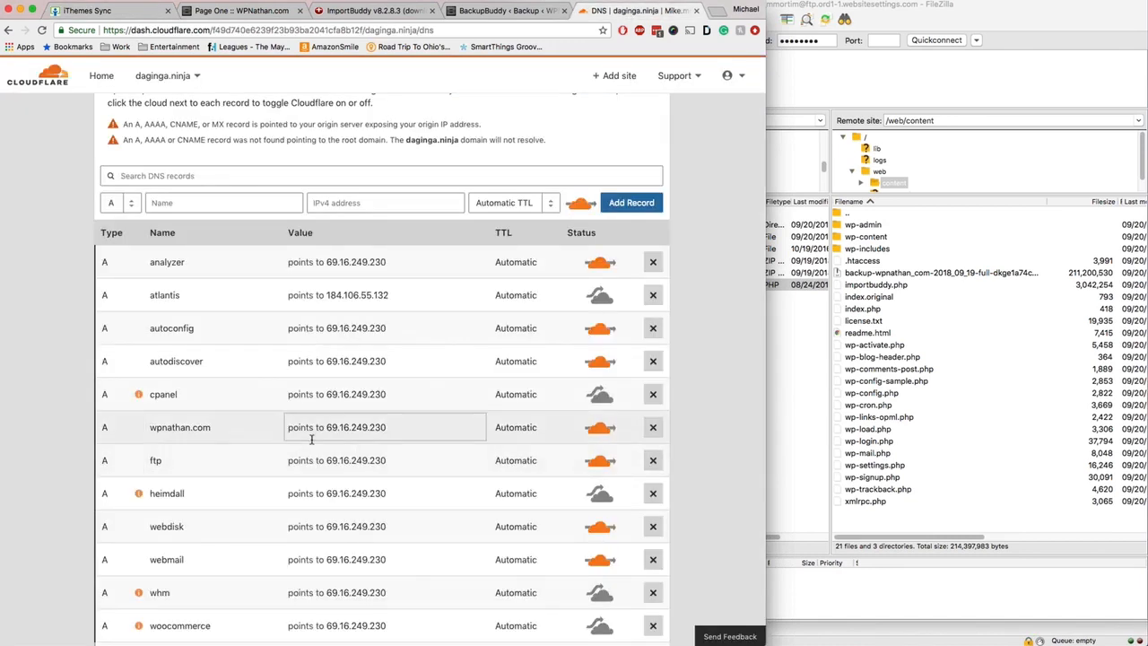
{"action": "left_click", "coordinate": [341, 430]}
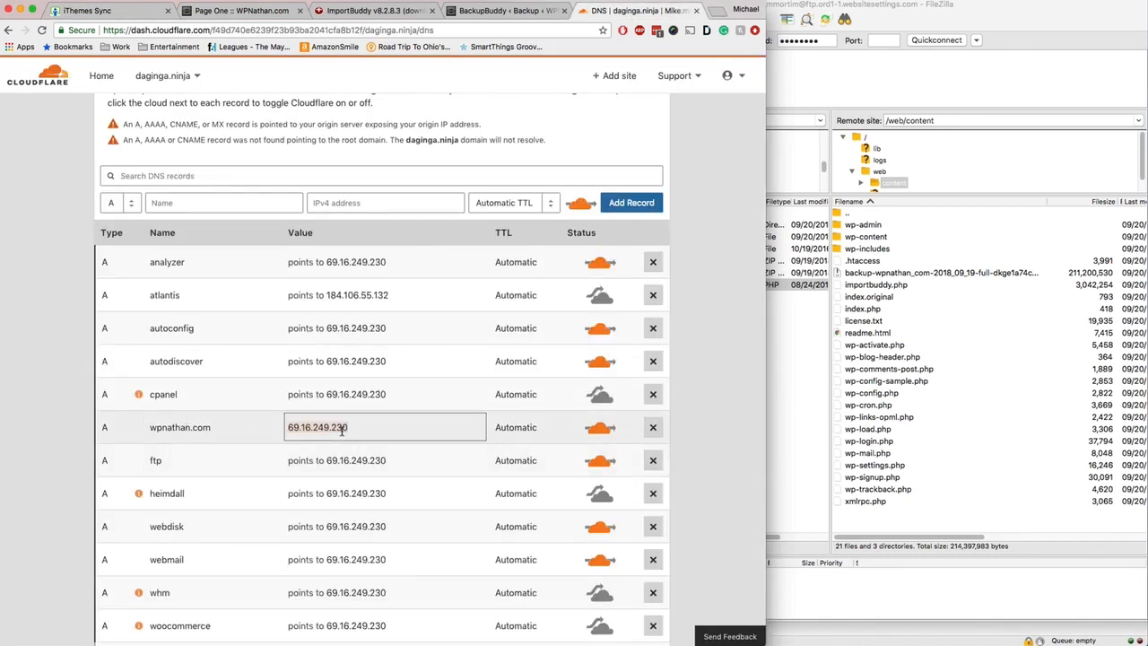
{"action": "key", "text": "super+v"}
{"action": "left_click", "coordinate": [75, 425]}
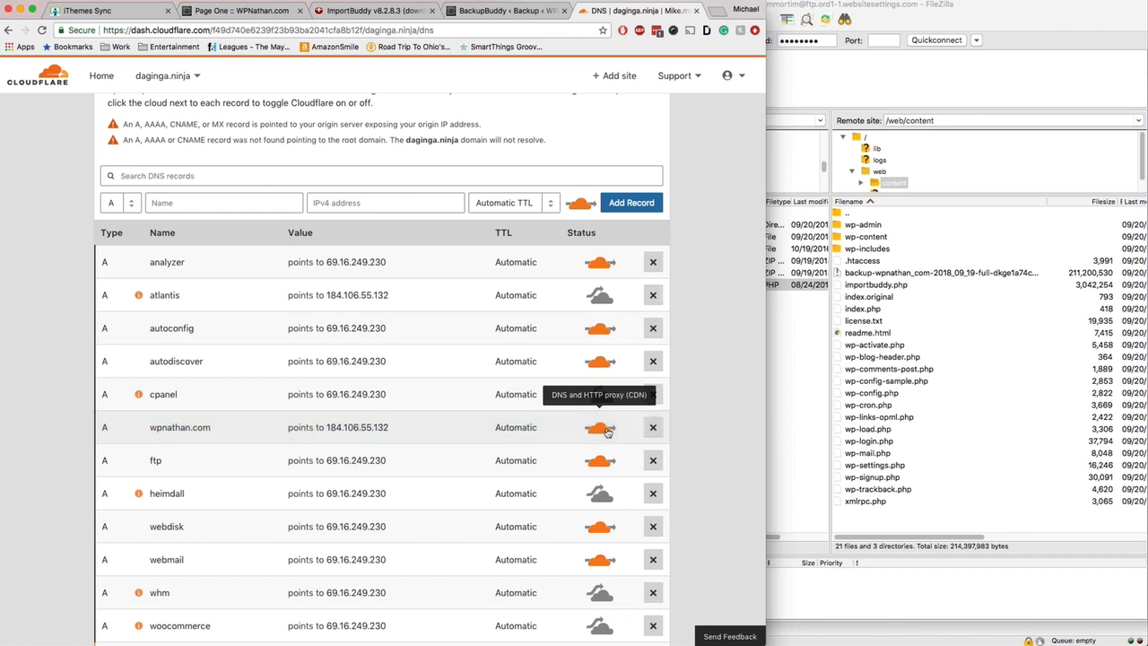
{"action": "left_click", "coordinate": [605, 430]}
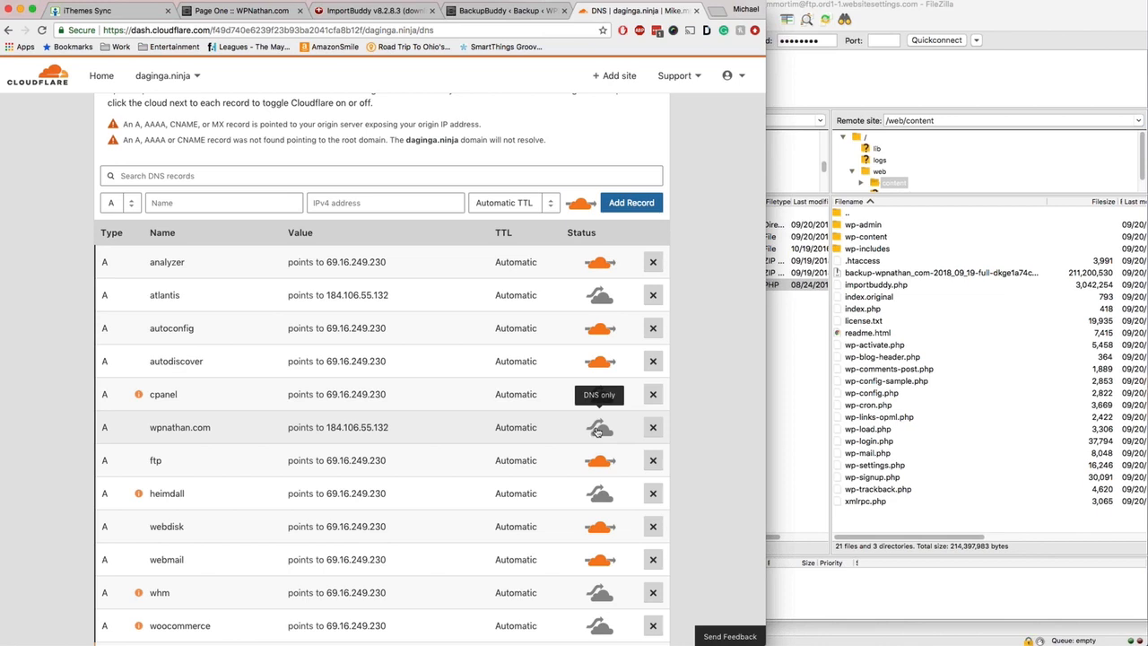
- Change the www CNAME record so that it is an alias of wpnathan.com
{"action": "scroll", "coordinate": [598, 432], "scroll_direction": "down", "scroll_amount": 3}
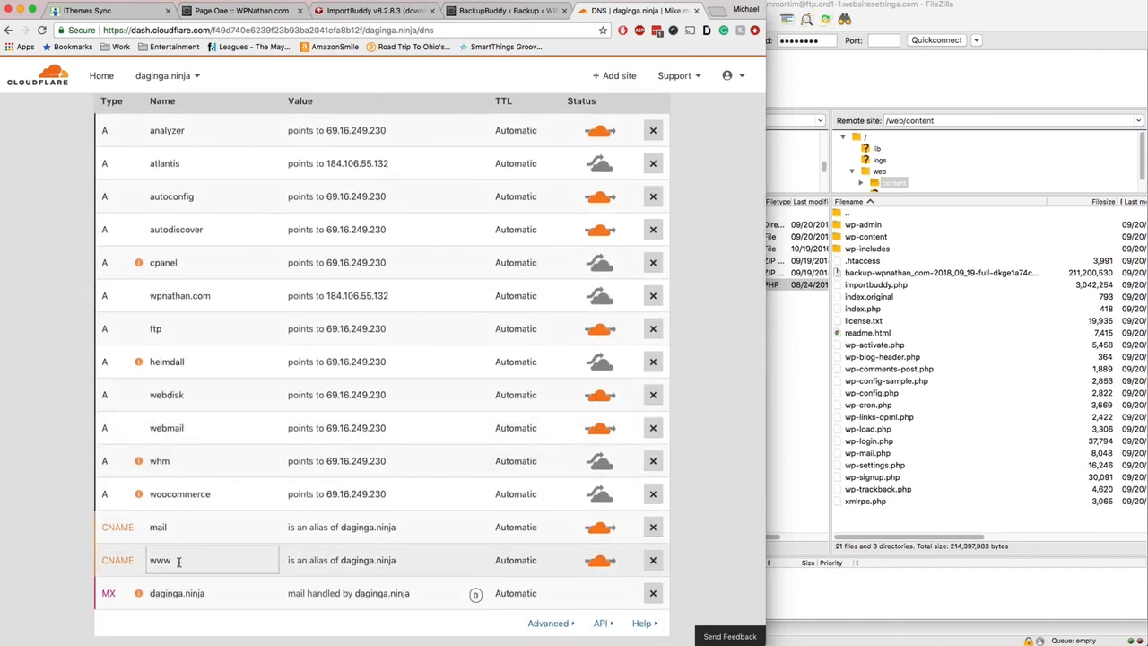
{"action": "left_click_drag", "start_coordinate": [180, 560], "coordinate": [147, 563]}
{"action": "left_click", "coordinate": [147, 562]}
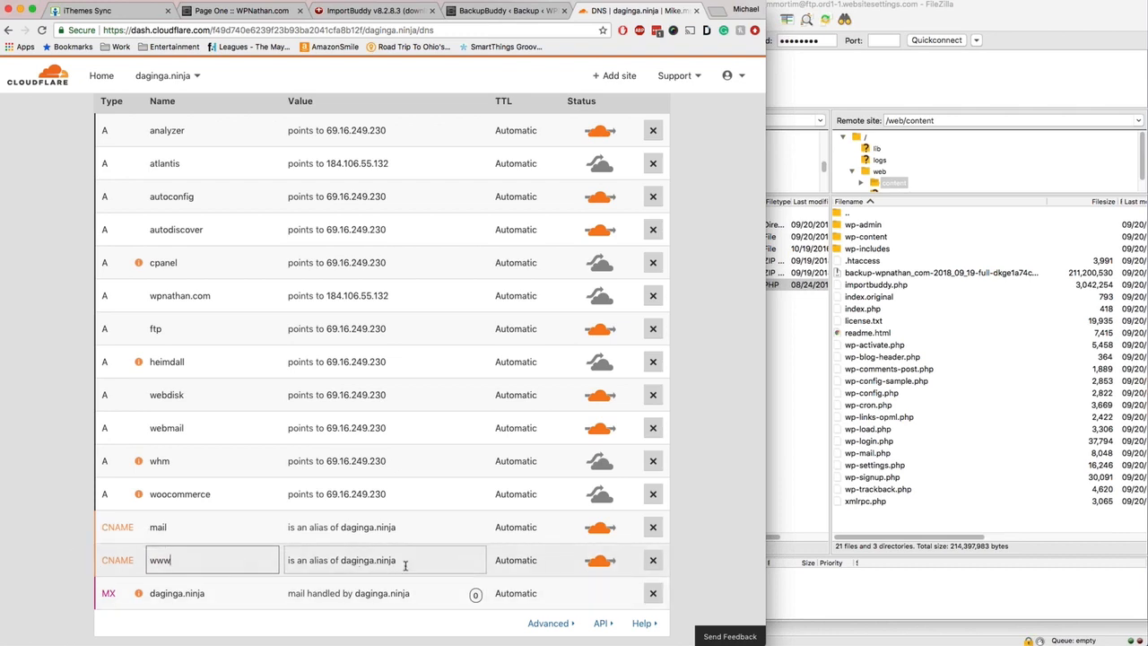
{"action": "left_click", "coordinate": [308, 560]}
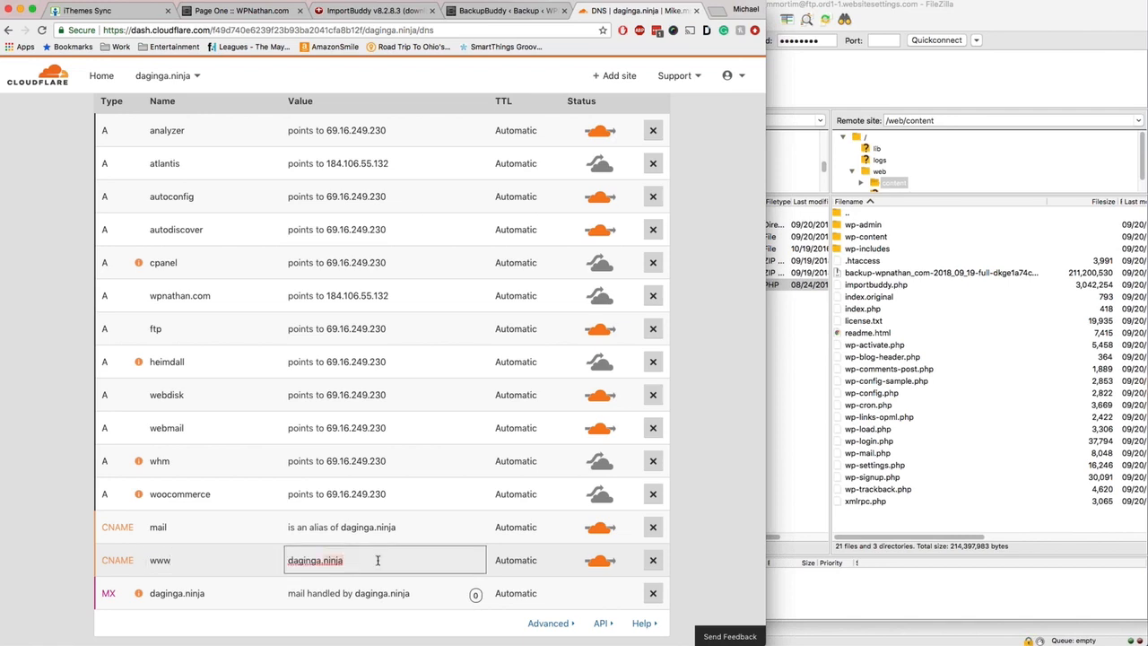
{"action": "type", "text": "wpnathan.com"}
{"action": "scroll", "coordinate": [367, 576], "scroll_direction": "up", "scroll_amount": 1}
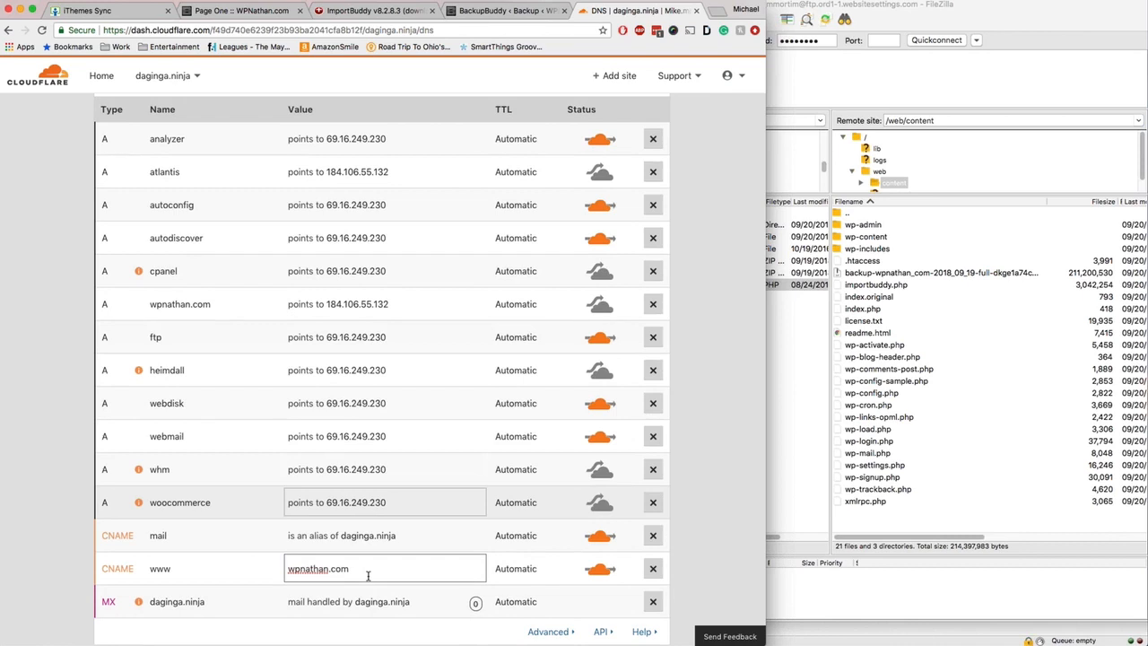
{"action": "scroll", "coordinate": [367, 576], "scroll_direction": "up", "scroll_amount": 3}
{"action": "scroll", "coordinate": [368, 576], "scroll_direction": "up", "scroll_amount": 3}
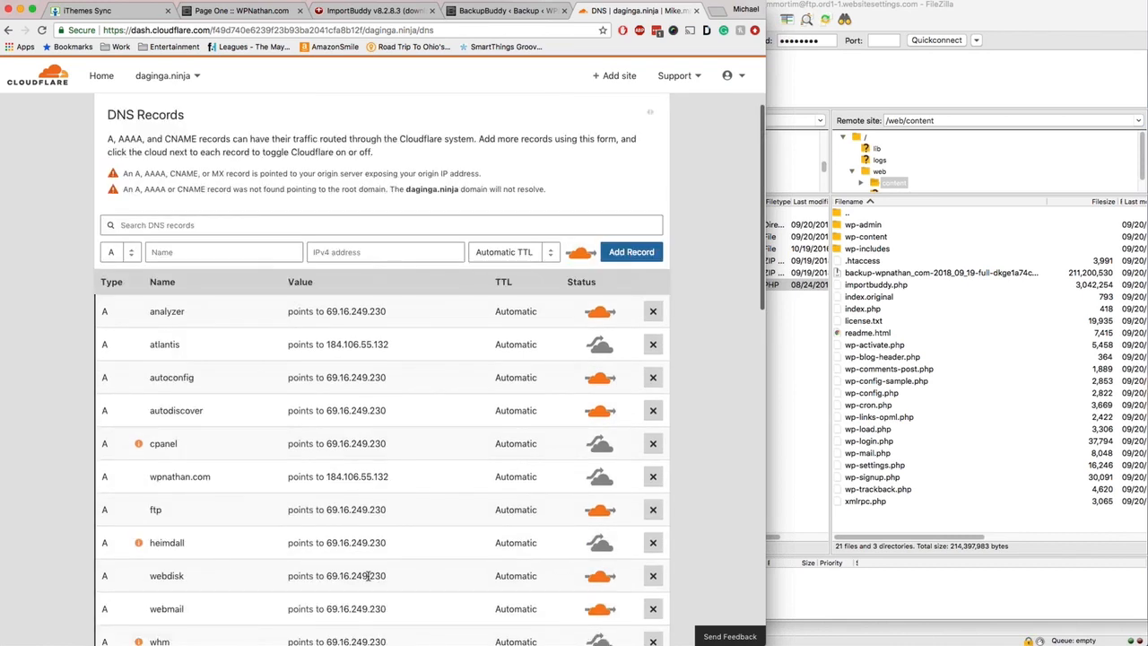
{"action": "scroll", "coordinate": [368, 576], "scroll_direction": "up", "scroll_amount": 5}
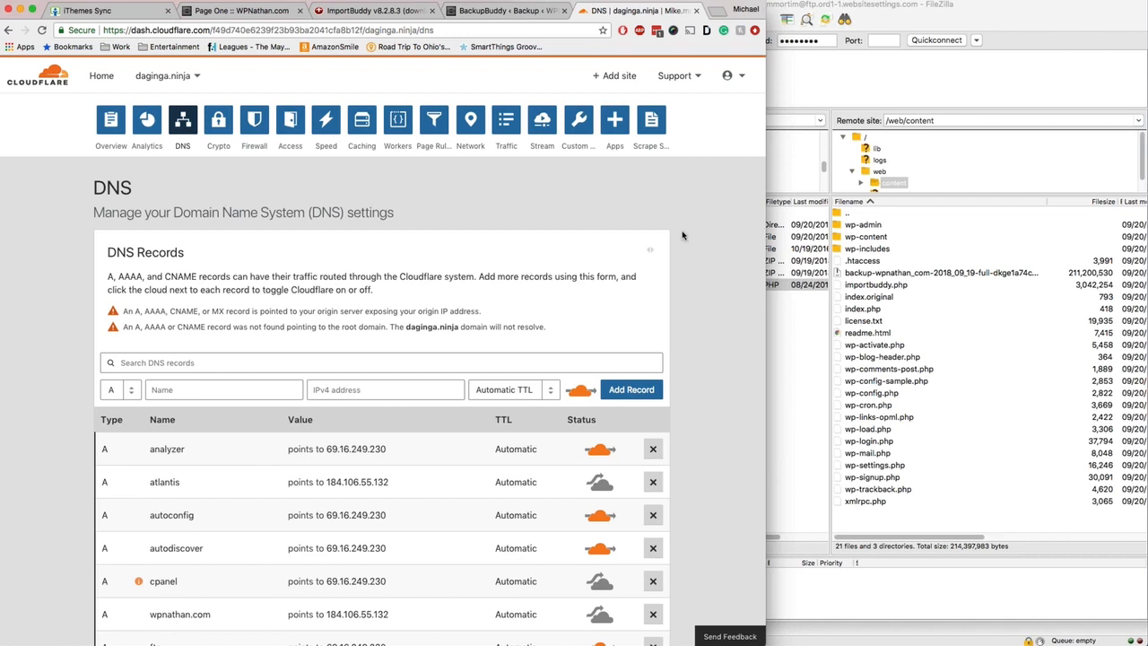
- Look over the edited DNS records once more and go back to the iThemes Hosting page in iThemes Sync
{"action": "scroll", "coordinate": [682, 235], "scroll_direction": "down", "scroll_amount": 1}
{"action": "scroll", "coordinate": [681, 235], "scroll_direction": "down", "scroll_amount": 1}
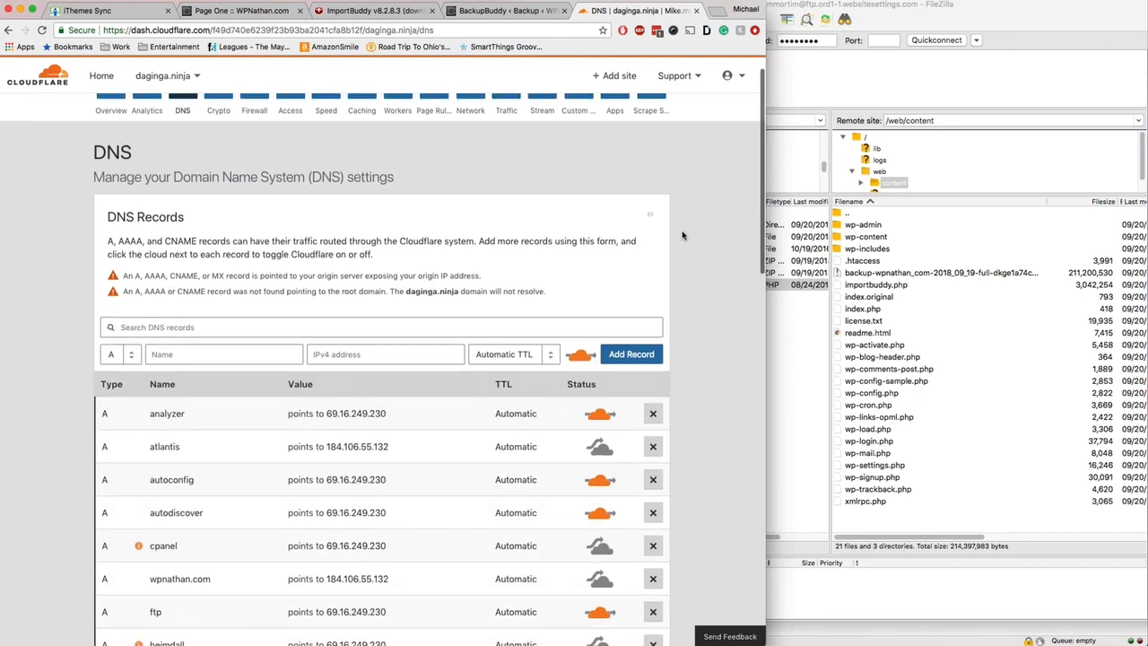
{"action": "scroll", "coordinate": [681, 235], "scroll_direction": "down", "scroll_amount": 1}
{"action": "scroll", "coordinate": [682, 235], "scroll_direction": "down", "scroll_amount": 2}
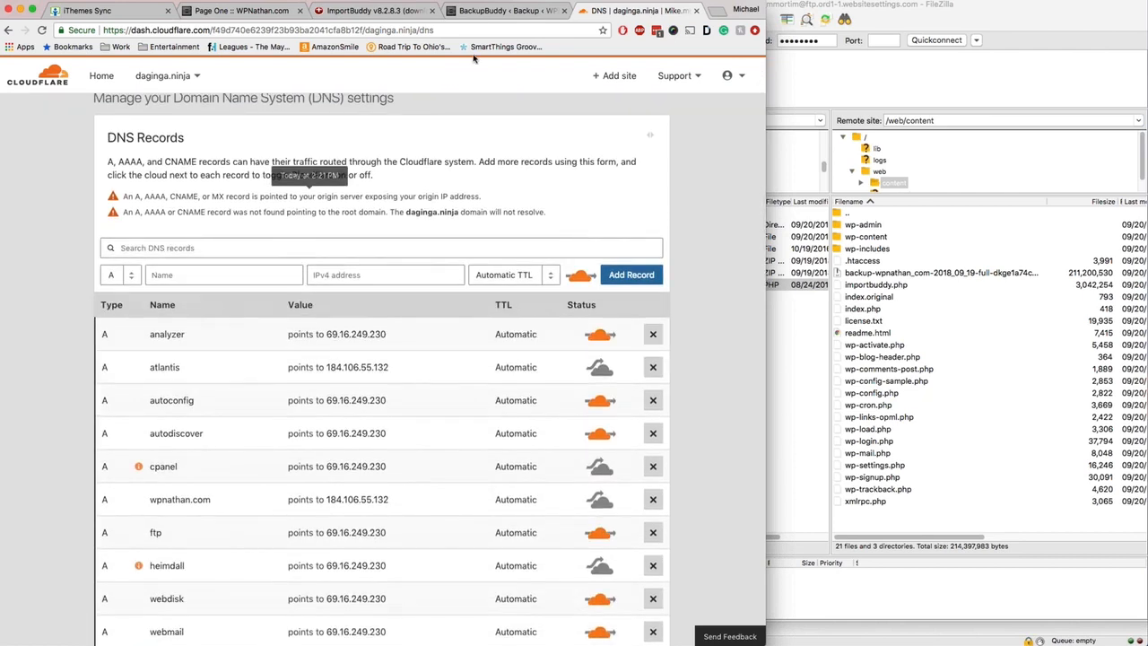
{"action": "left_click", "coordinate": [97, 12]}
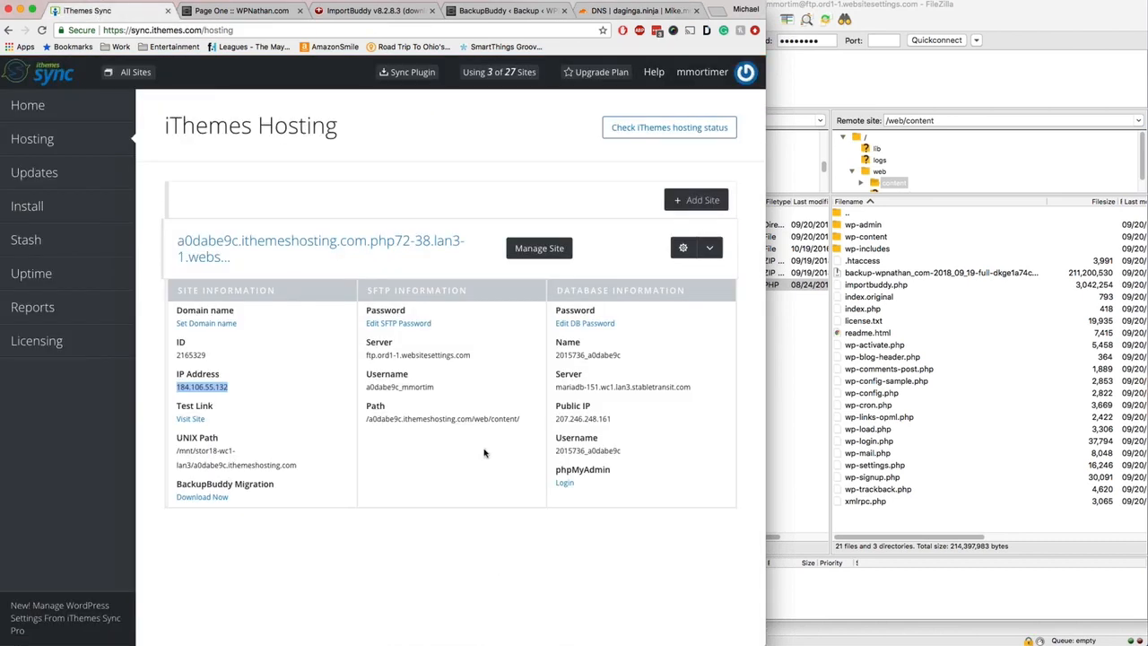
- Open the domain name setting of the hosted site and enter wpnathan.com as its domain name
{"action": "left_click", "coordinate": [470, 520]}
{"action": "left_click", "coordinate": [196, 324]}
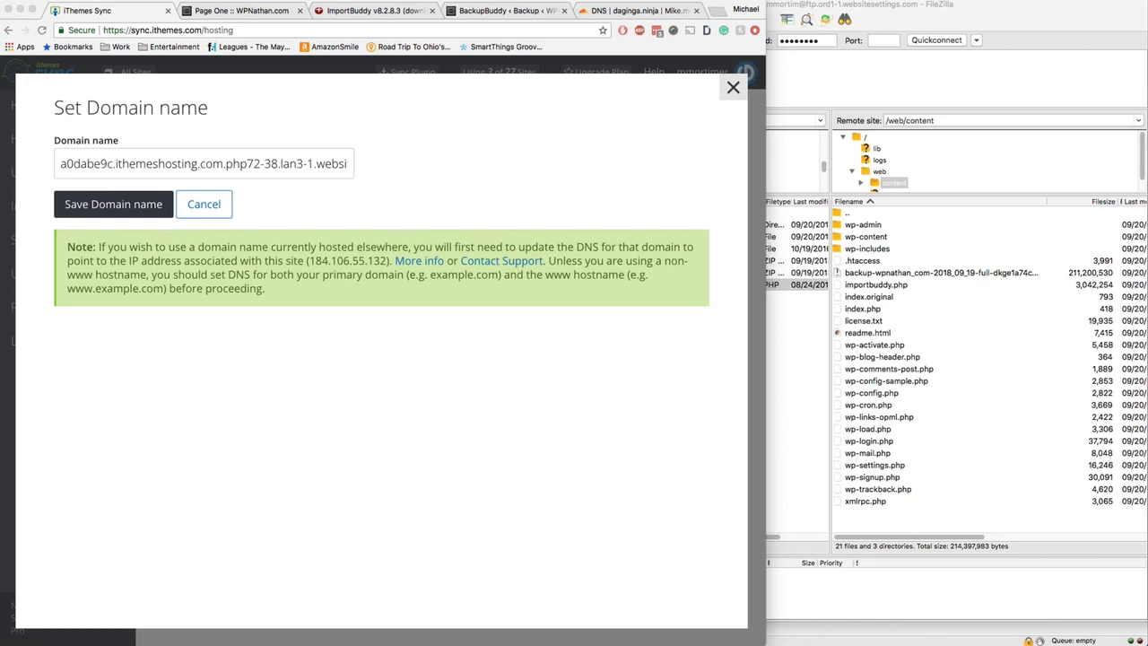
{"action": "triple_click", "coordinate": [164, 161]}
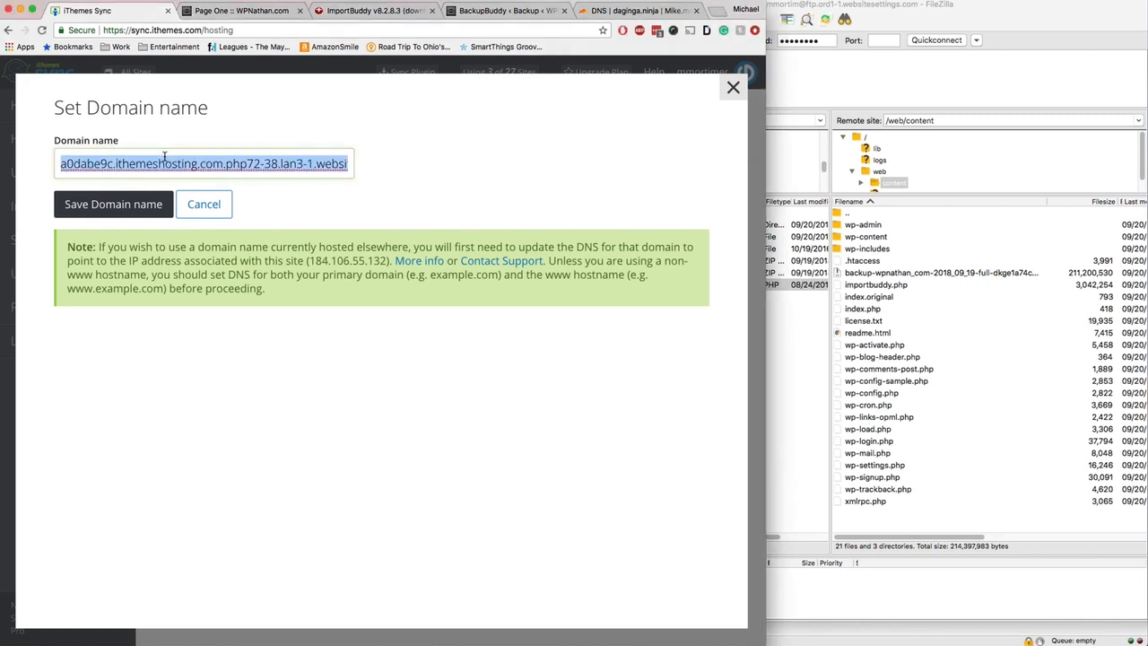
{"action": "type", "text": "wpn"}
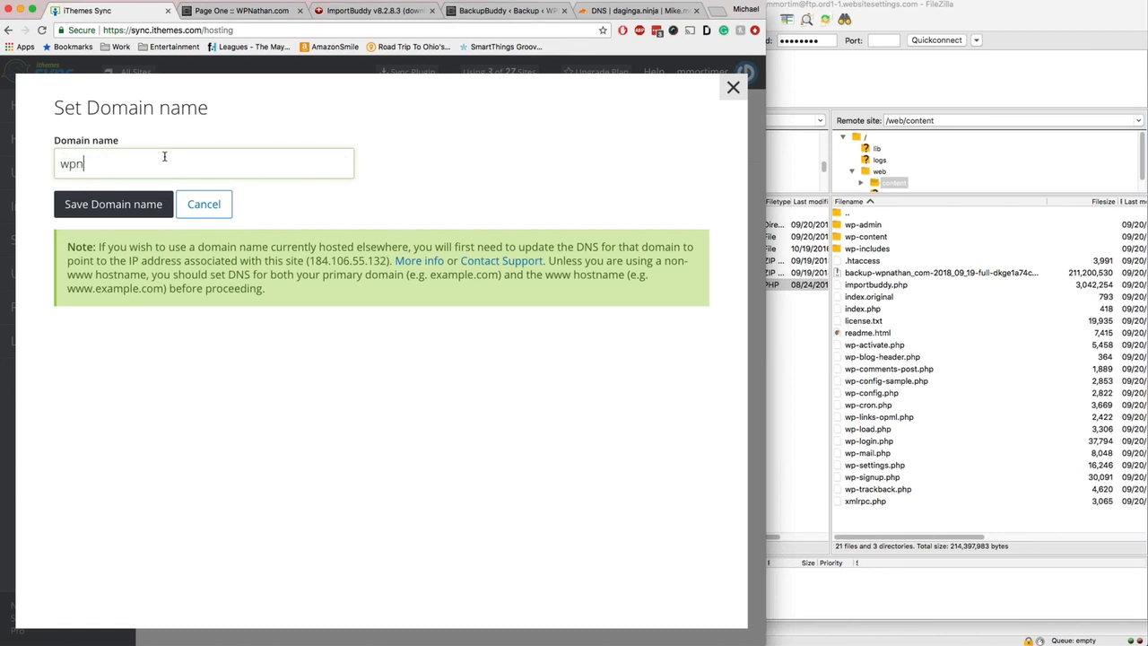
{"action": "type", "text": "athan.com"}
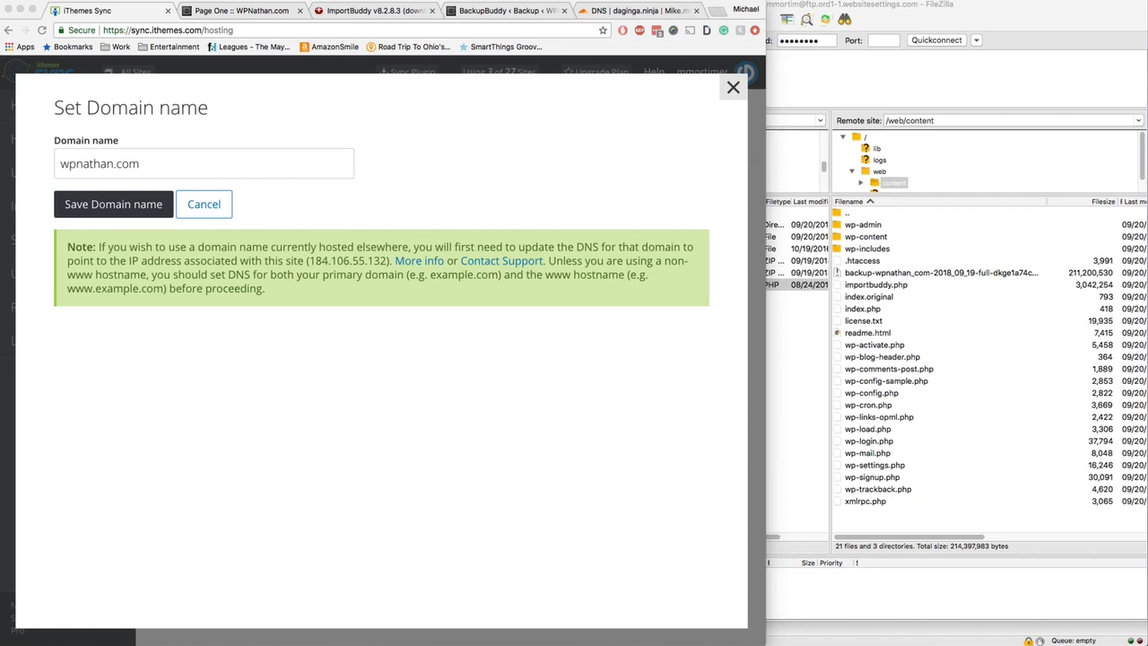
{"action": "left_click_drag", "start_coordinate": [116, 164], "coordinate": [172, 165]}
{"action": "triple_click", "coordinate": [172, 165]}
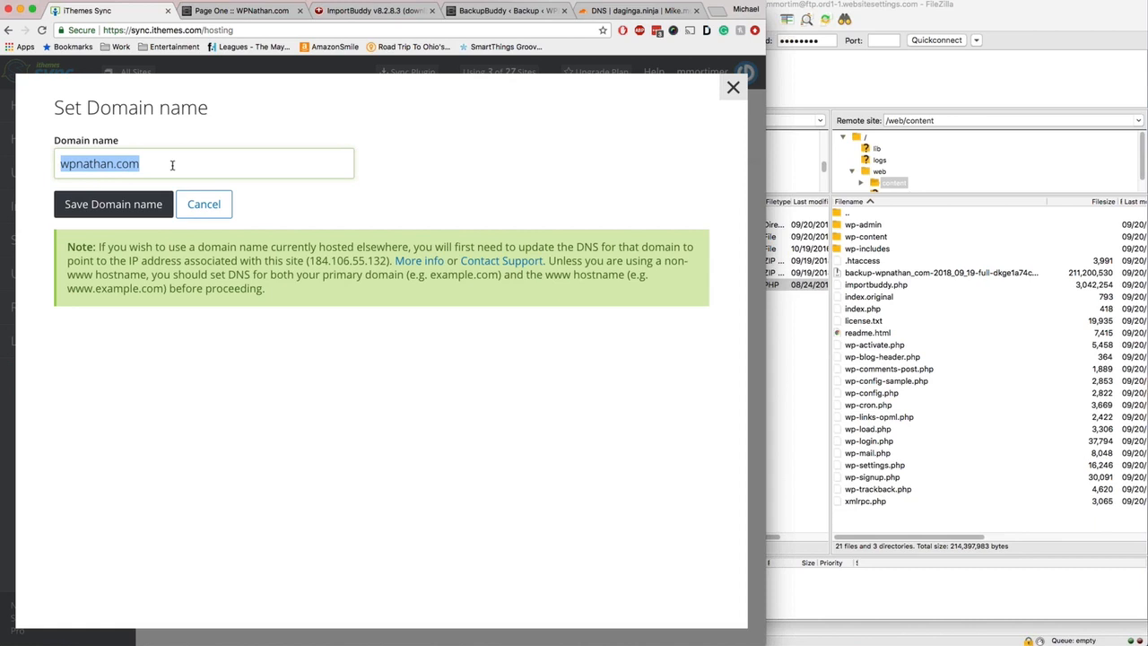
{"action": "left_click", "coordinate": [218, 145]}
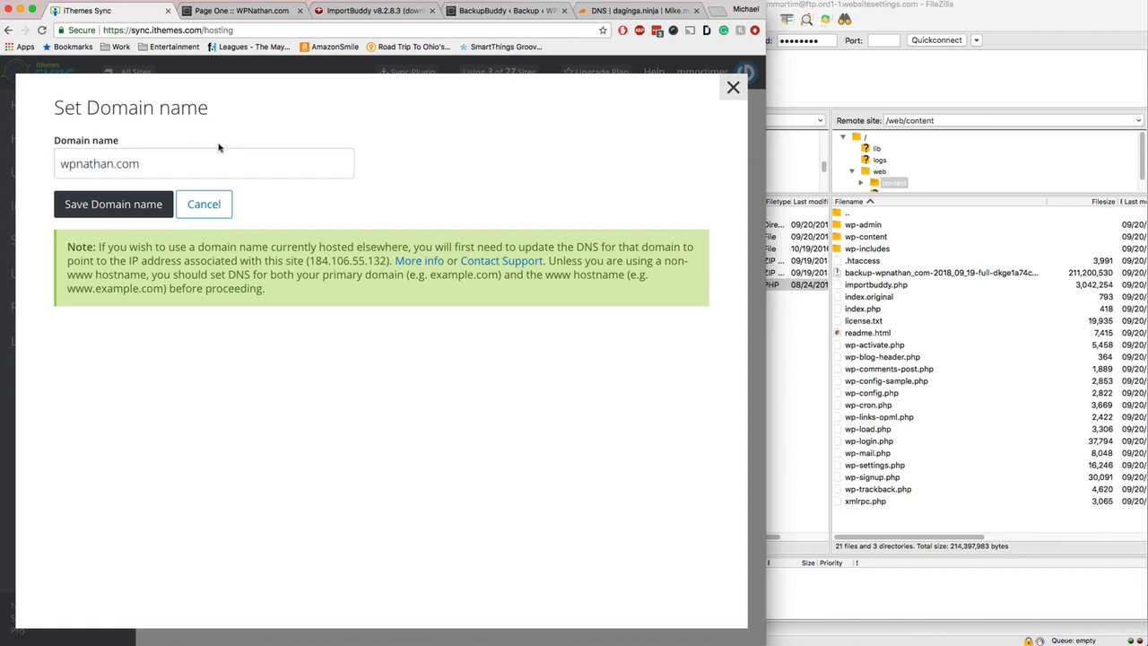
- Replace the domain name with atlantis.daginga.ninja, save it and dismiss the confirmation
{"action": "double_click", "coordinate": [175, 171]}
{"action": "triple_click", "coordinate": [175, 170]}
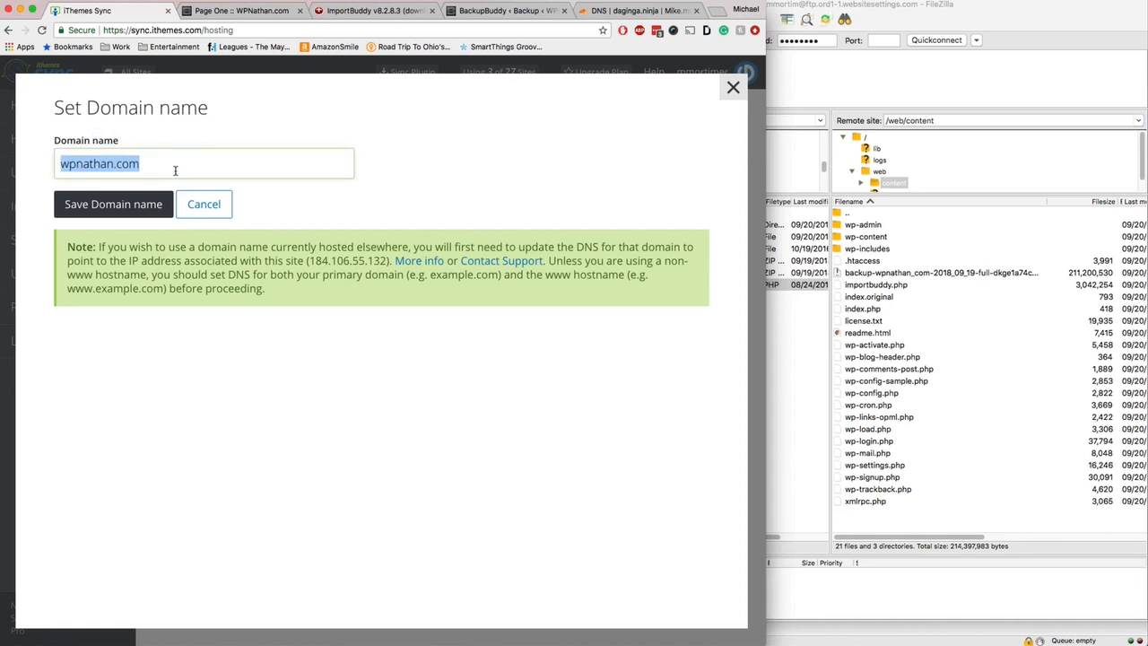
{"action": "type", "text": "atlantis.dagi"}
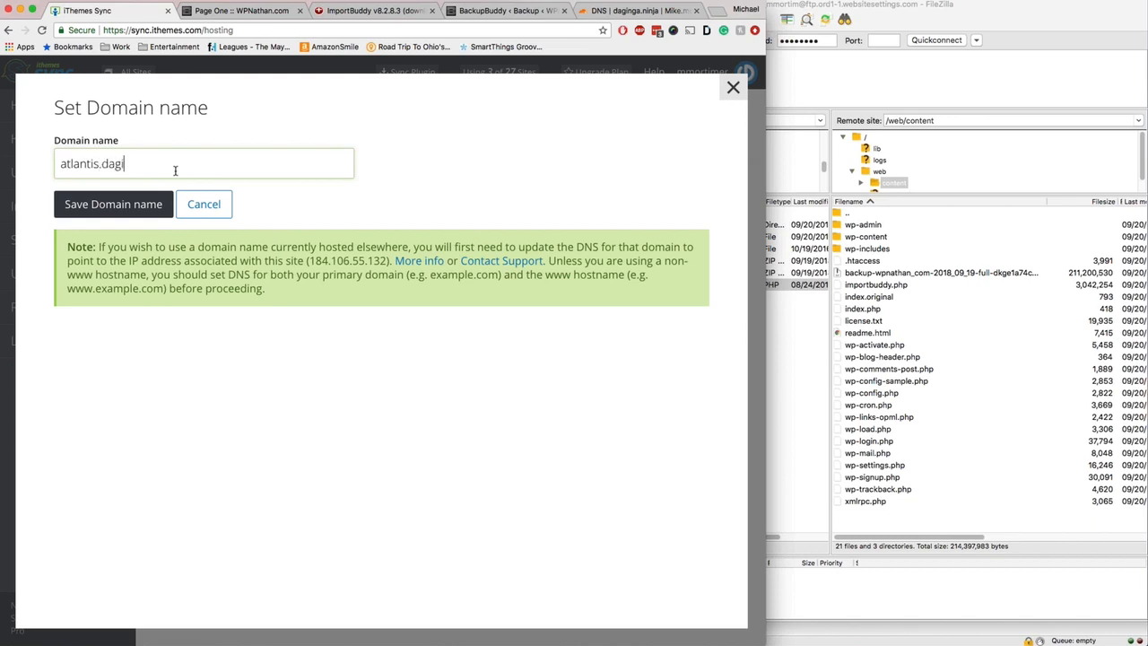
{"action": "type", "text": "nga.ninja"}
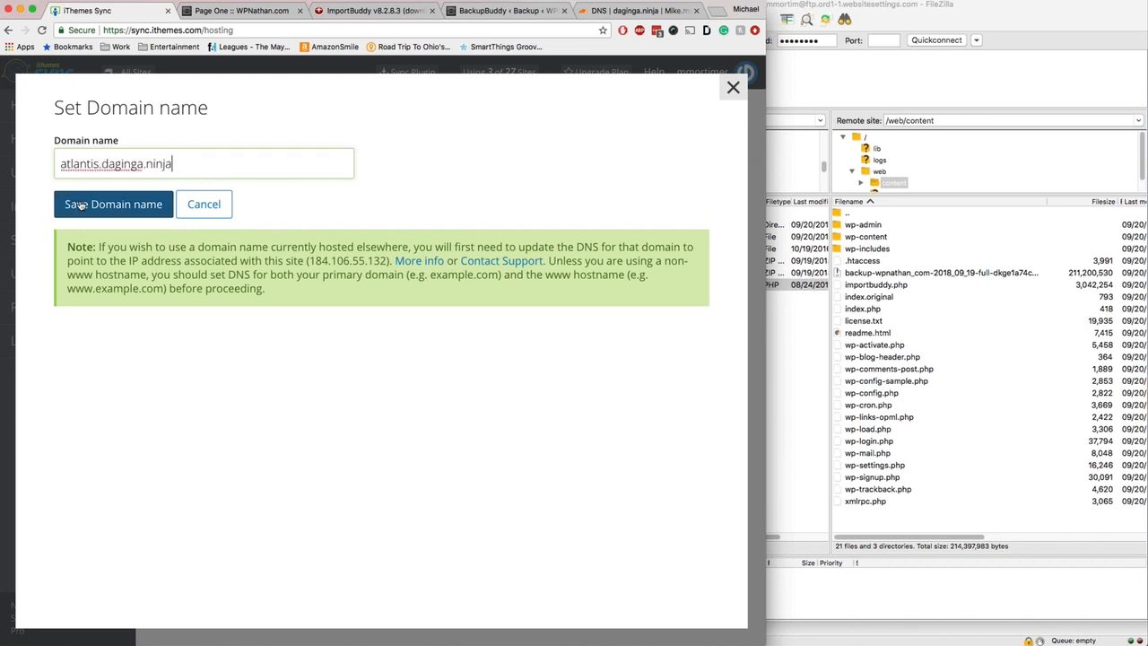
{"action": "left_click", "coordinate": [81, 205]}
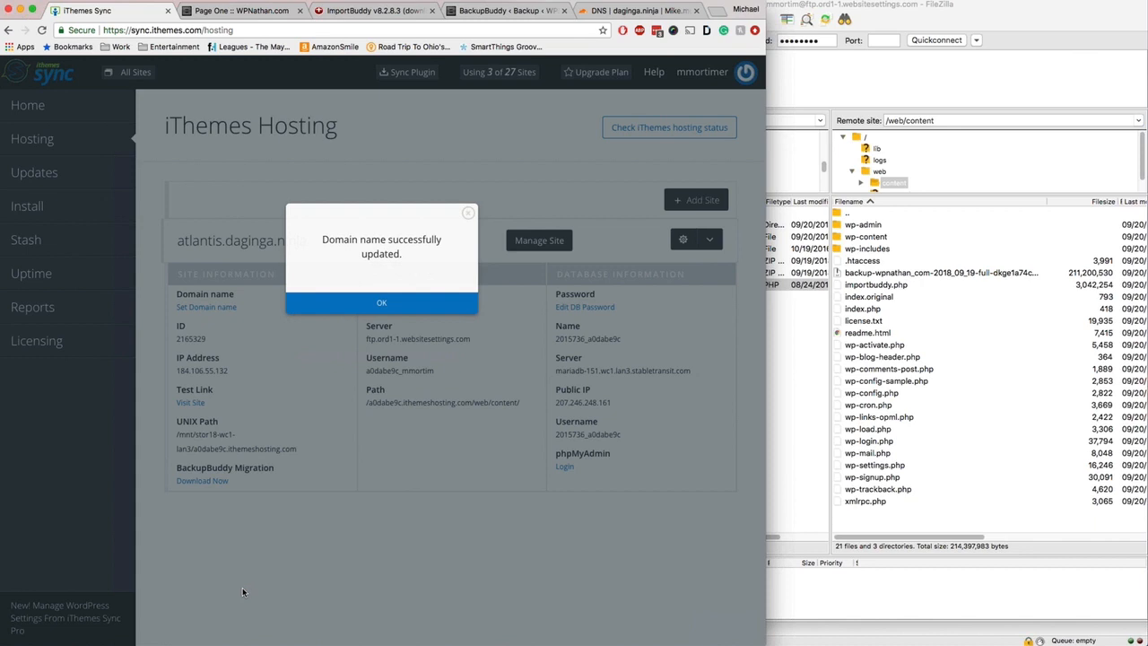
{"action": "left_click", "coordinate": [363, 306]}
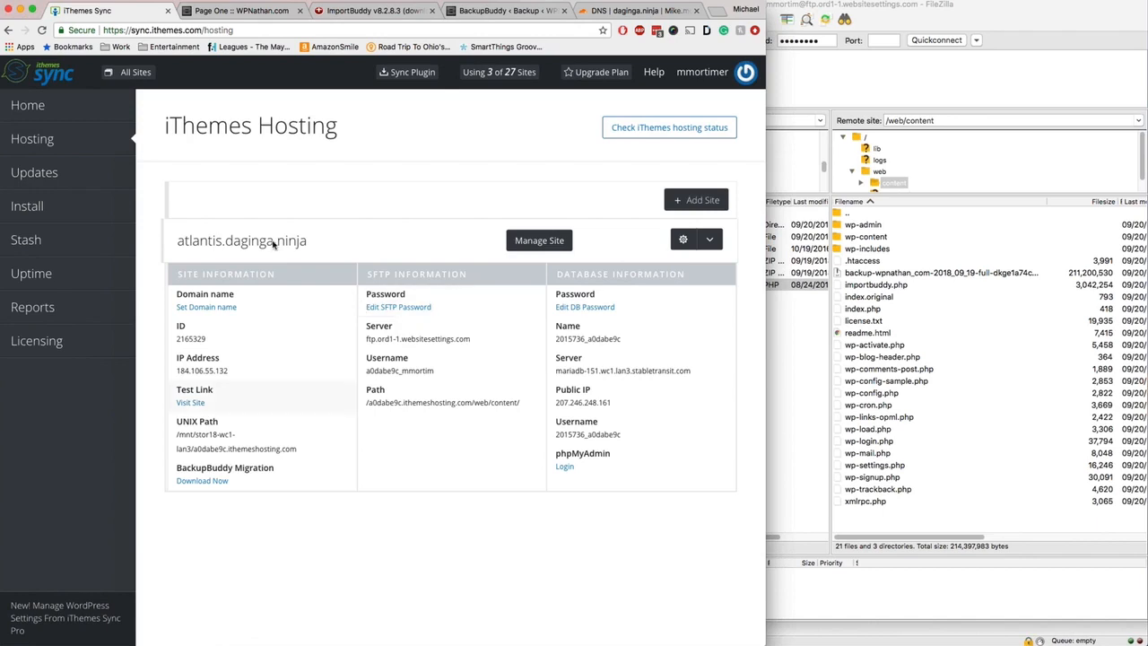
- Refresh the iThemes Hosting site list, then open atlantis.daginga.ninja and look over its home page
{"action": "left_click", "coordinate": [45, 139]}
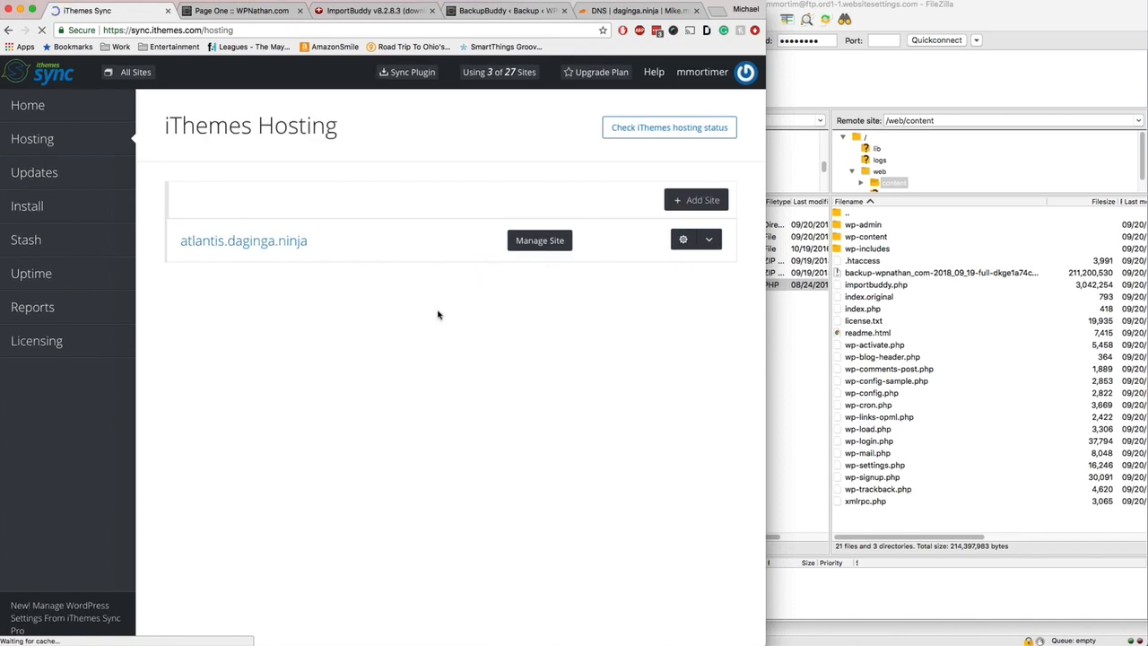
{"action": "left_click", "coordinate": [243, 243]}
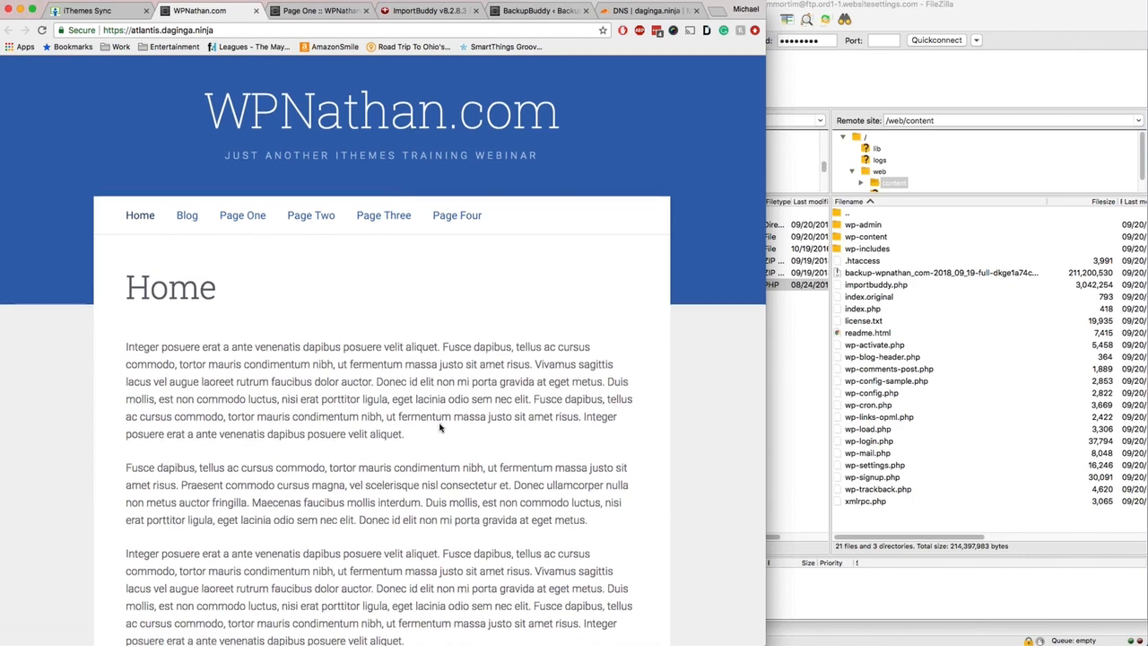
{"action": "scroll", "coordinate": [440, 428], "scroll_direction": "down", "scroll_amount": 5}
{"action": "scroll", "coordinate": [441, 428], "scroll_direction": "up", "scroll_amount": 5}
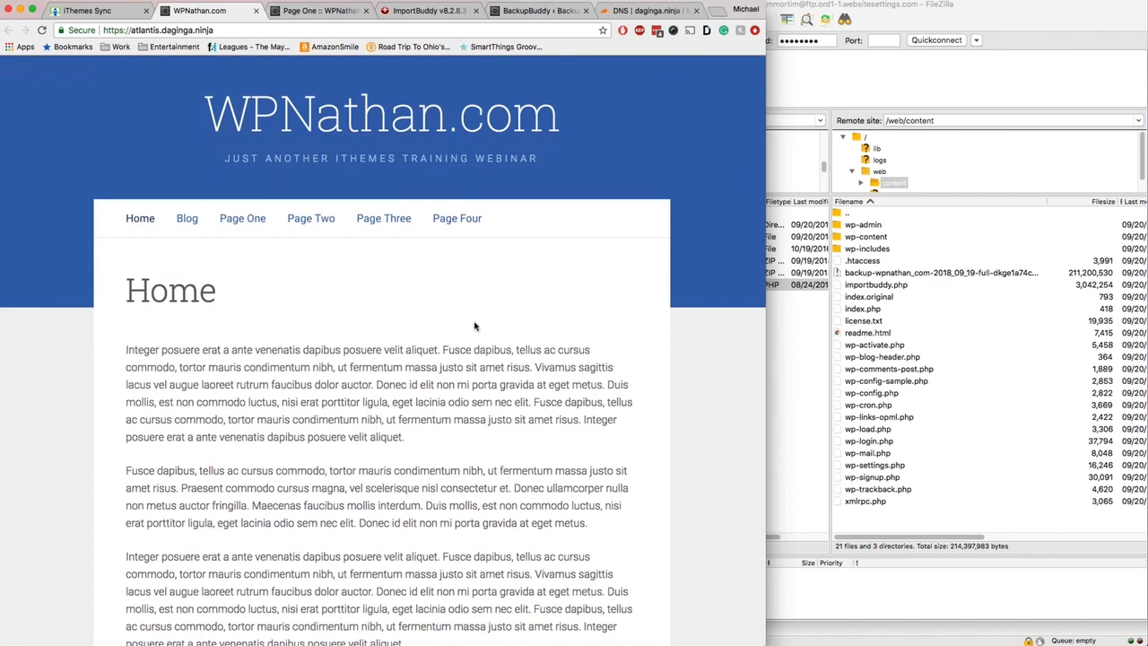
- Go to the WordPress admin address atlantis.daginga.ninja/wp-admin/ to reach the login page
{"action": "left_click", "coordinate": [237, 31]}
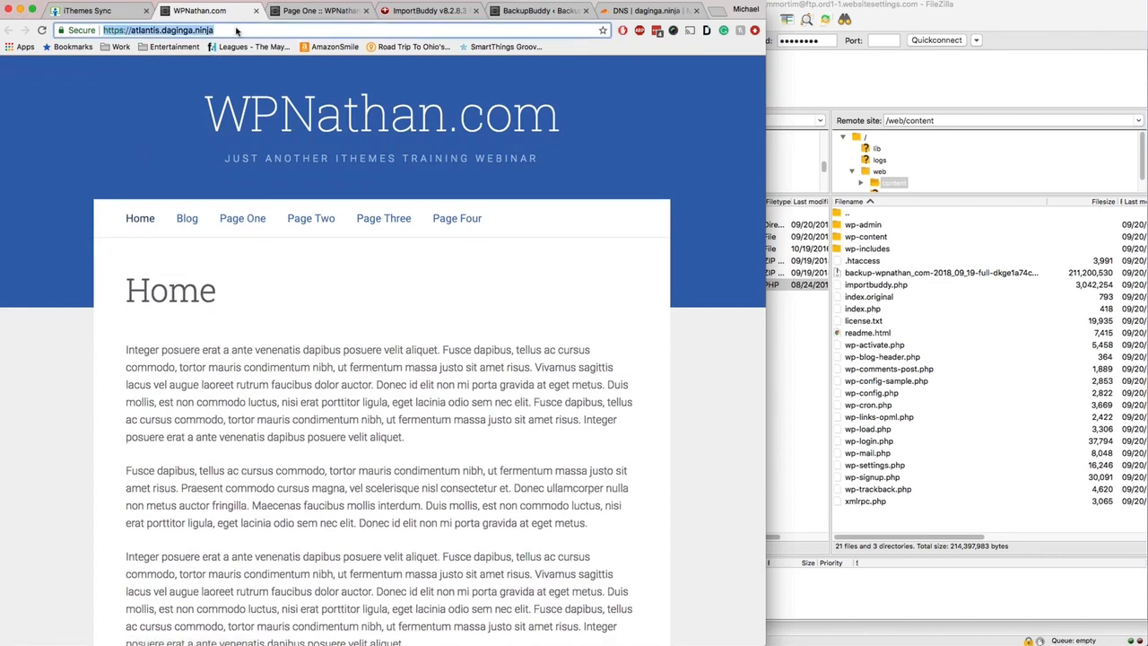
{"action": "double_click", "coordinate": [237, 32]}
{"action": "type", "text": "/w"}
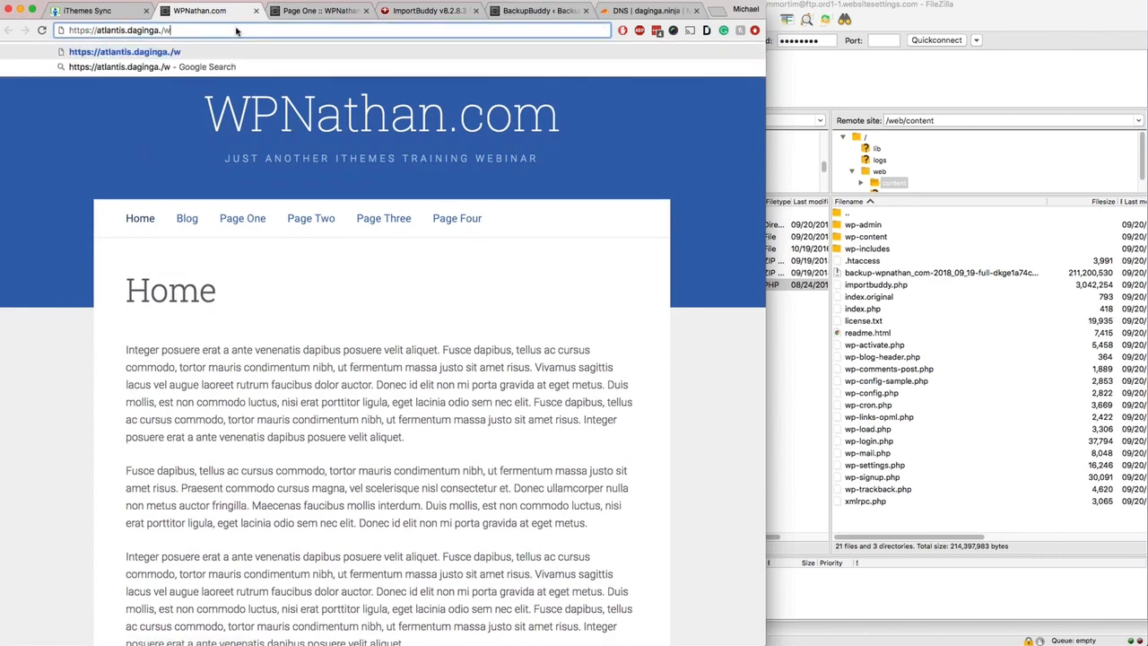
{"action": "type", "text": "p-ad"}
{"action": "key", "text": "BackSpace"}
{"action": "key", "text": "BackSpace"}
{"action": "key", "text": "BackSpace"}
{"action": "key", "text": "BackSpace"}
{"action": "key", "text": "BackSpace"}
{"action": "key", "text": "BackSpace"}
{"action": "type", "text": "ninja/"}
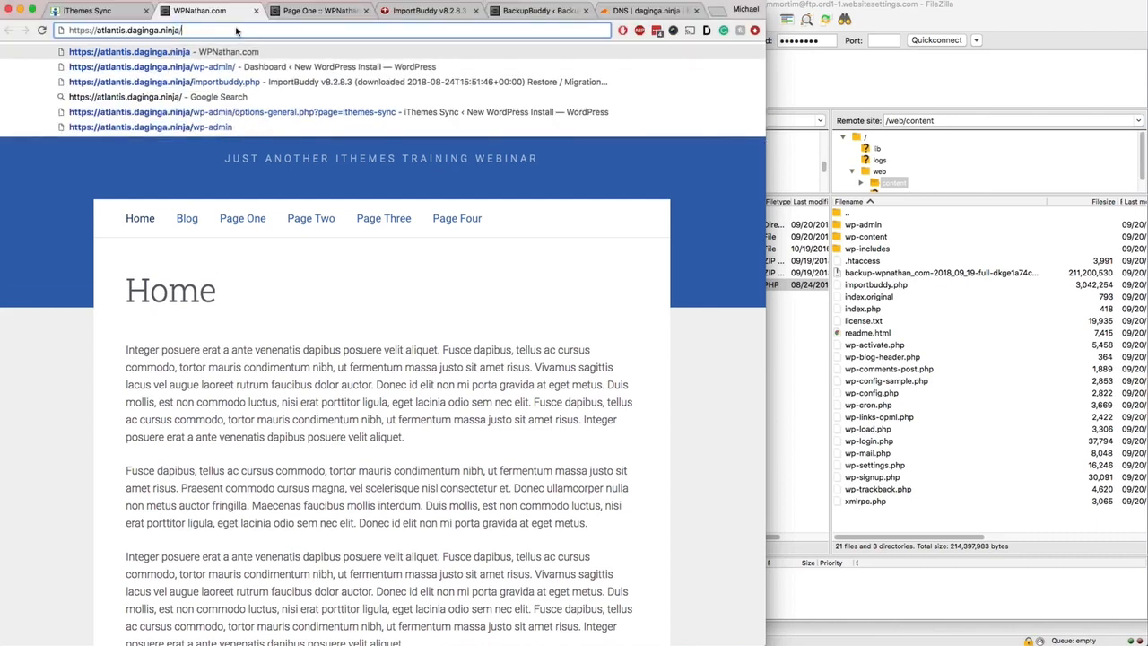
{"action": "key", "text": "Down"}
{"action": "key", "text": "Return"}
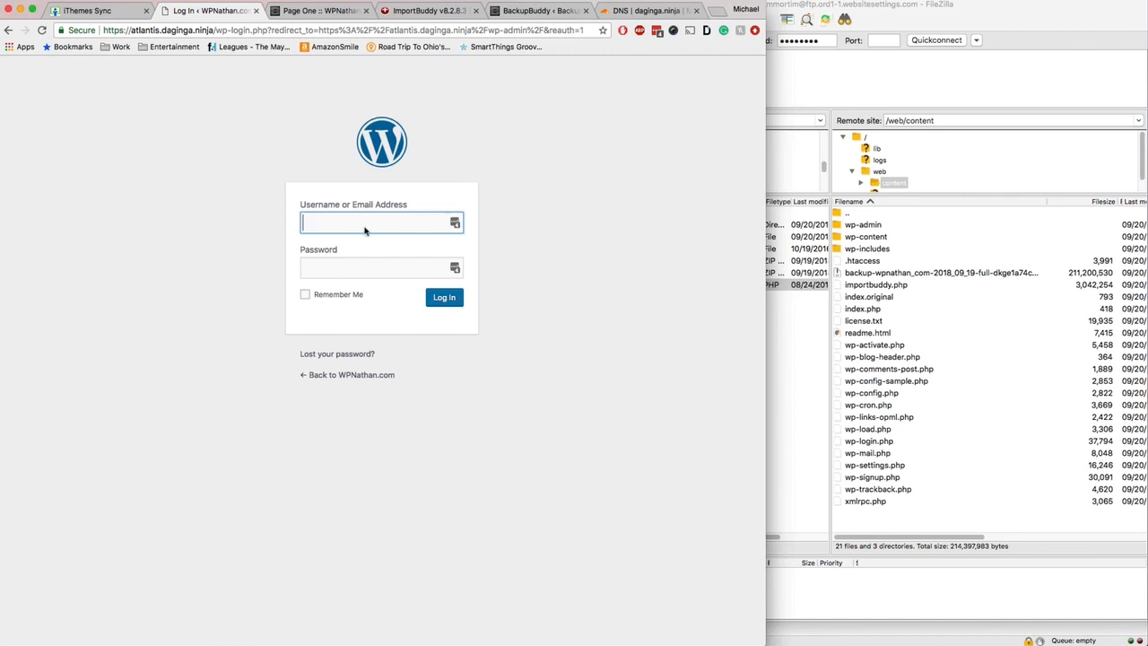
- Enter the WordPress username and try to fill in the account password from the password manager
{"action": "type", "text": "mike"}
{"action": "key", "text": "Tab"}
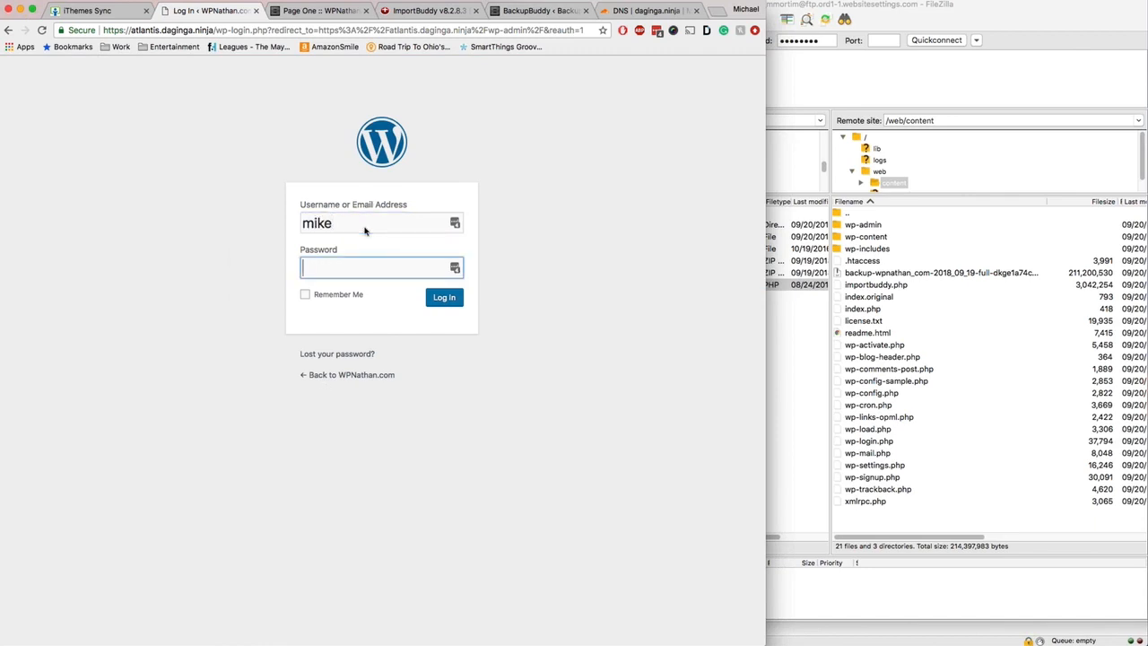
{"action": "left_click", "coordinate": [454, 268]}
{"action": "scroll", "coordinate": [305, 424], "scroll_direction": "down", "scroll_amount": 2}
{"action": "double_click", "coordinate": [677, 461]}
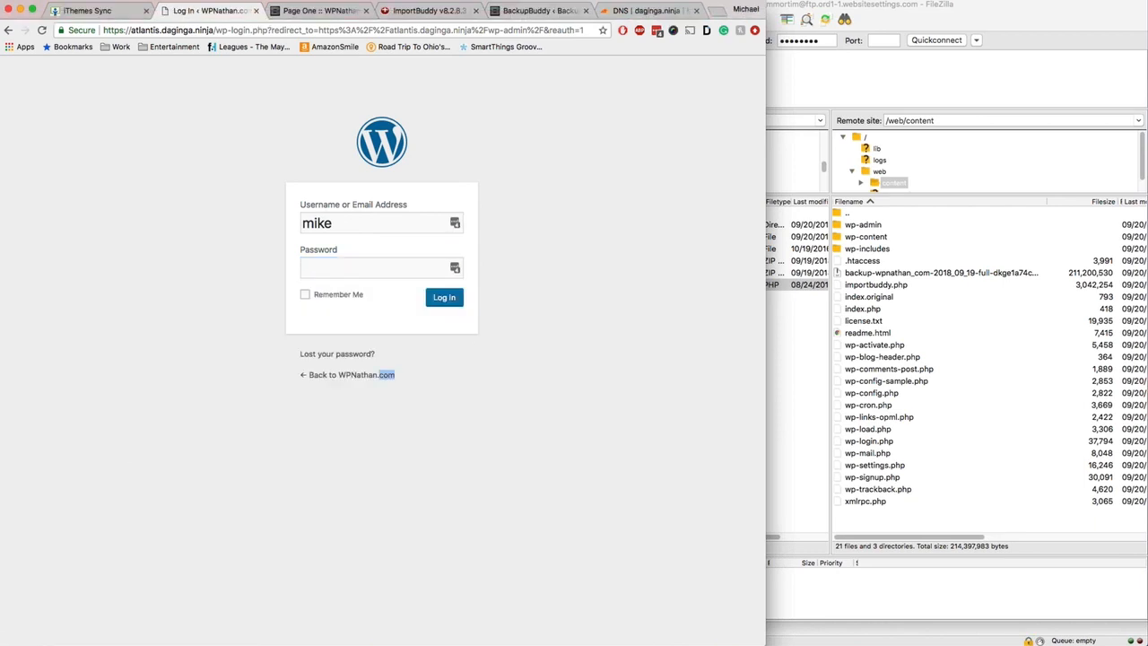
{"action": "key", "text": "super+Tab"}
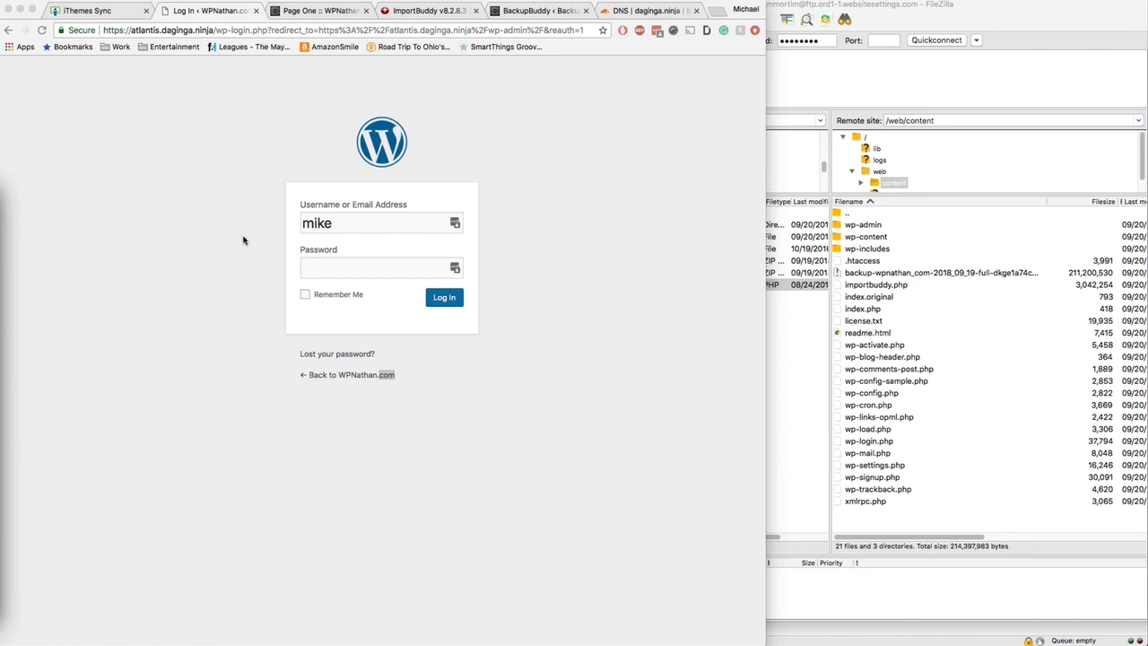
- Review the iThemes Hosting site list and the migrated site's Page One, then return to the WordPress login page
{"action": "left_click", "coordinate": [106, 11]}
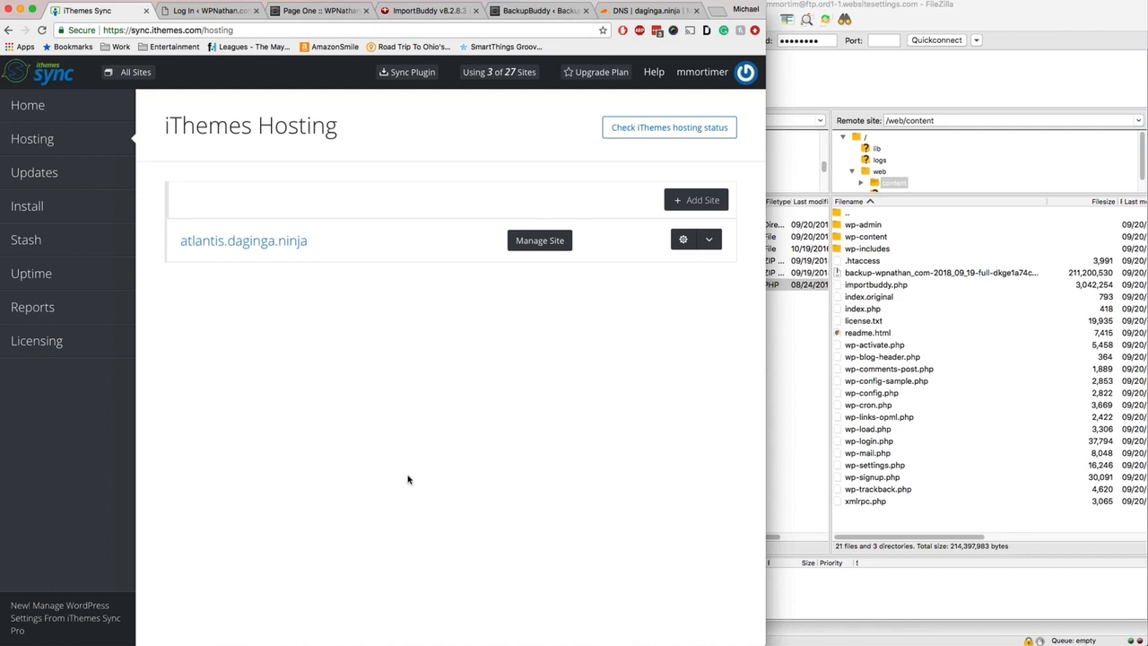
{"action": "left_click", "coordinate": [207, 11]}
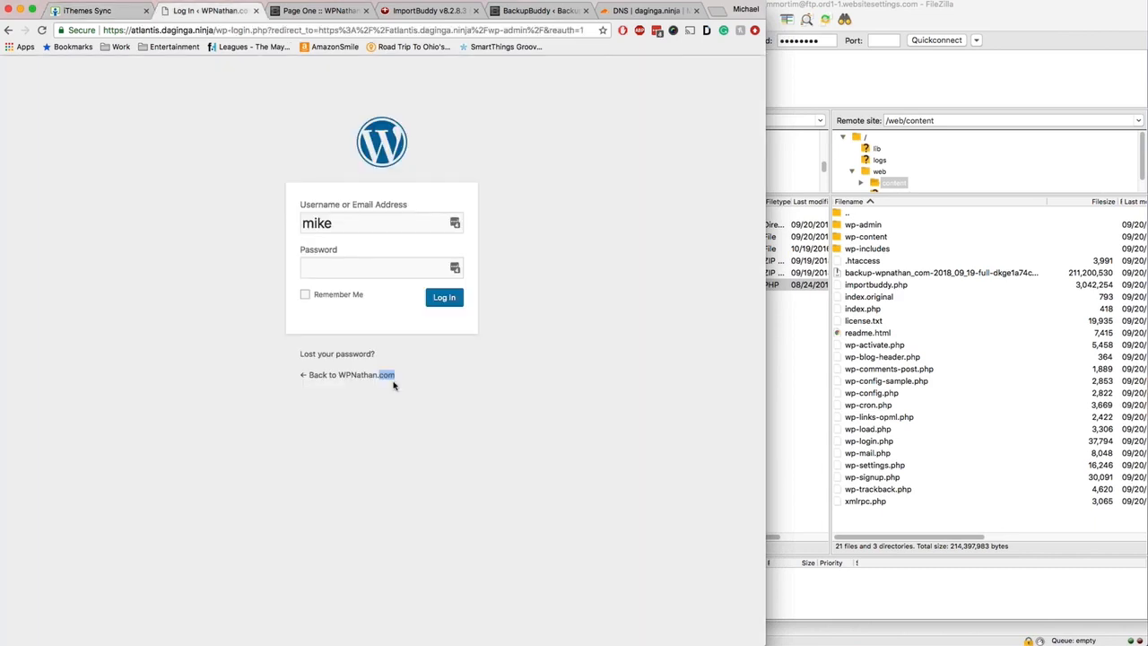
{"action": "left_click", "coordinate": [309, 11]}
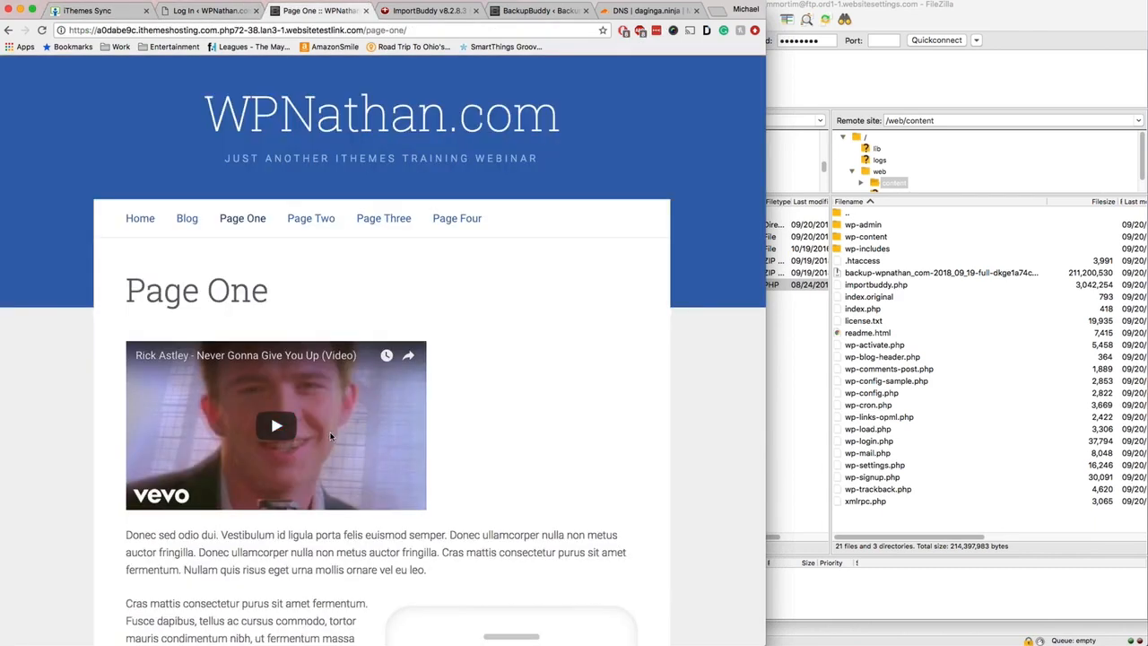
{"action": "left_click", "coordinate": [206, 11]}
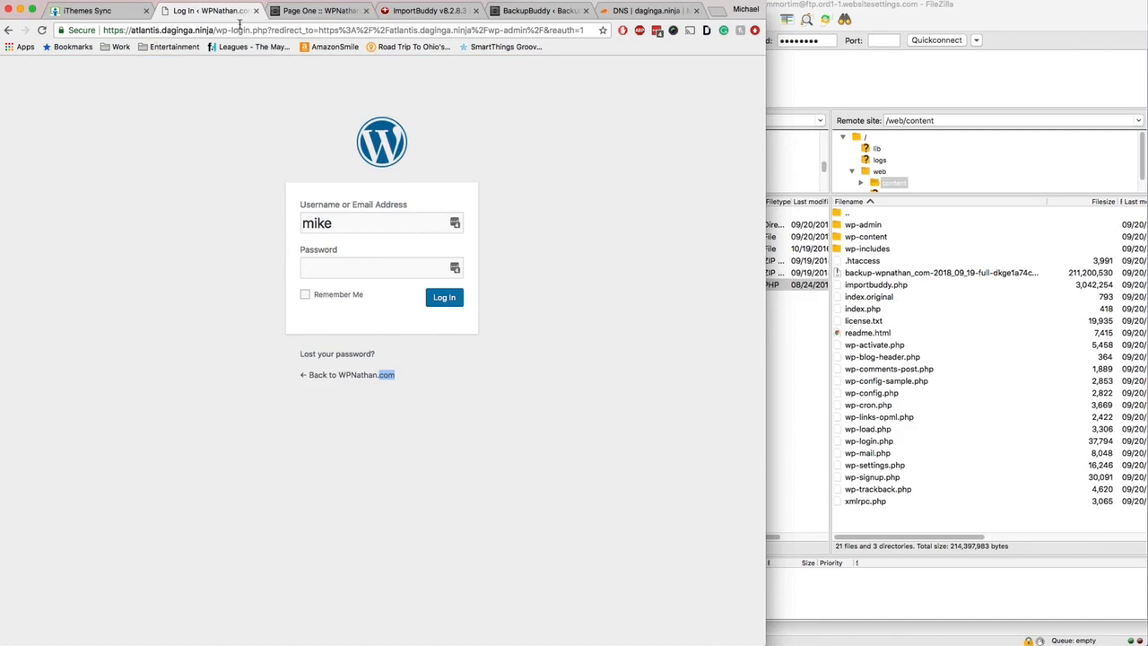
- Leave the login page by shortening its address to the atlantis.daginga.ninja home page
{"action": "left_click_drag", "start_coordinate": [482, 43], "coordinate": [590, 95]}
{"action": "key", "text": "BackSpace"}
{"action": "key", "text": "Return"}
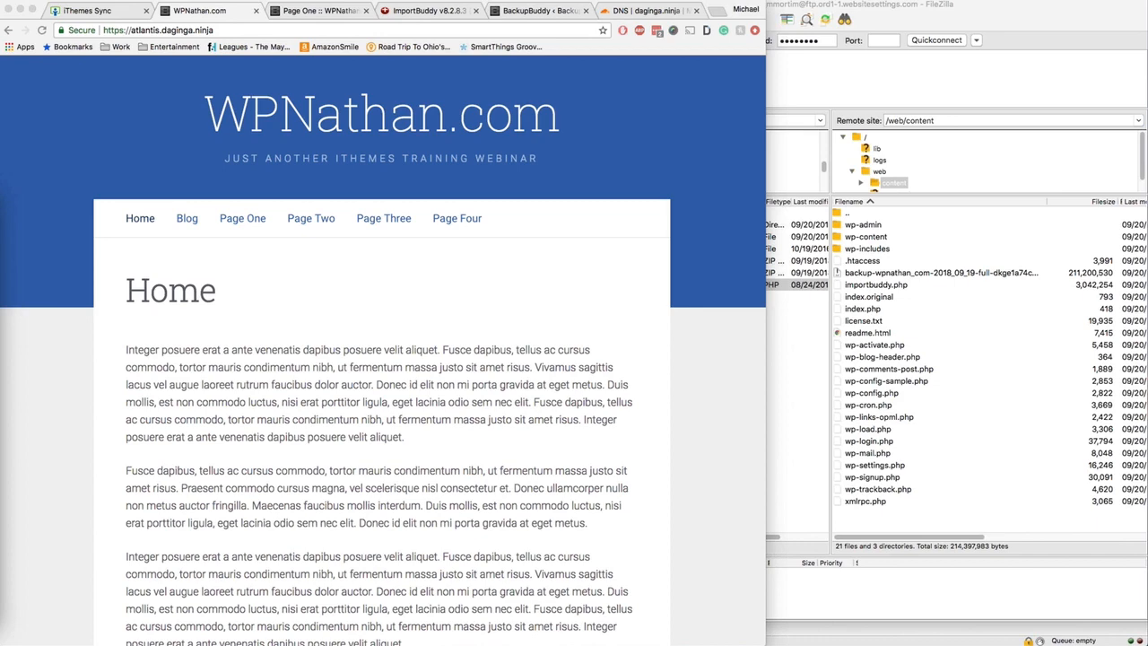
- Disconnect FileZilla from the hosting server and switch back to the site in the browser
{"action": "left_click", "coordinate": [774, 69]}
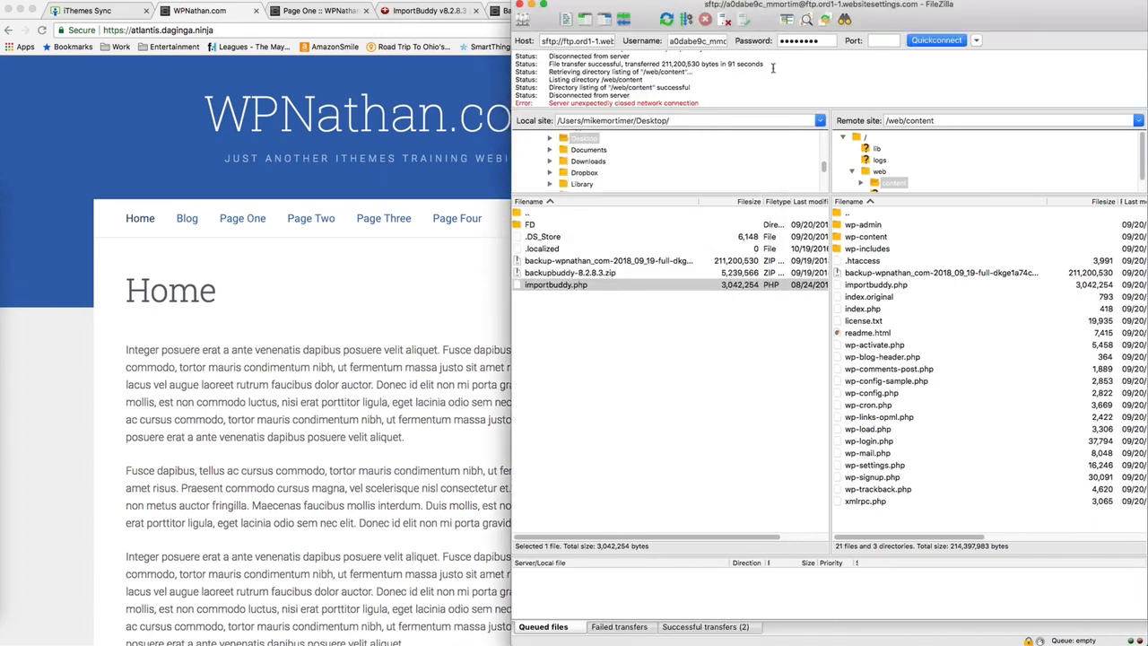
{"action": "left_click", "coordinate": [726, 20]}
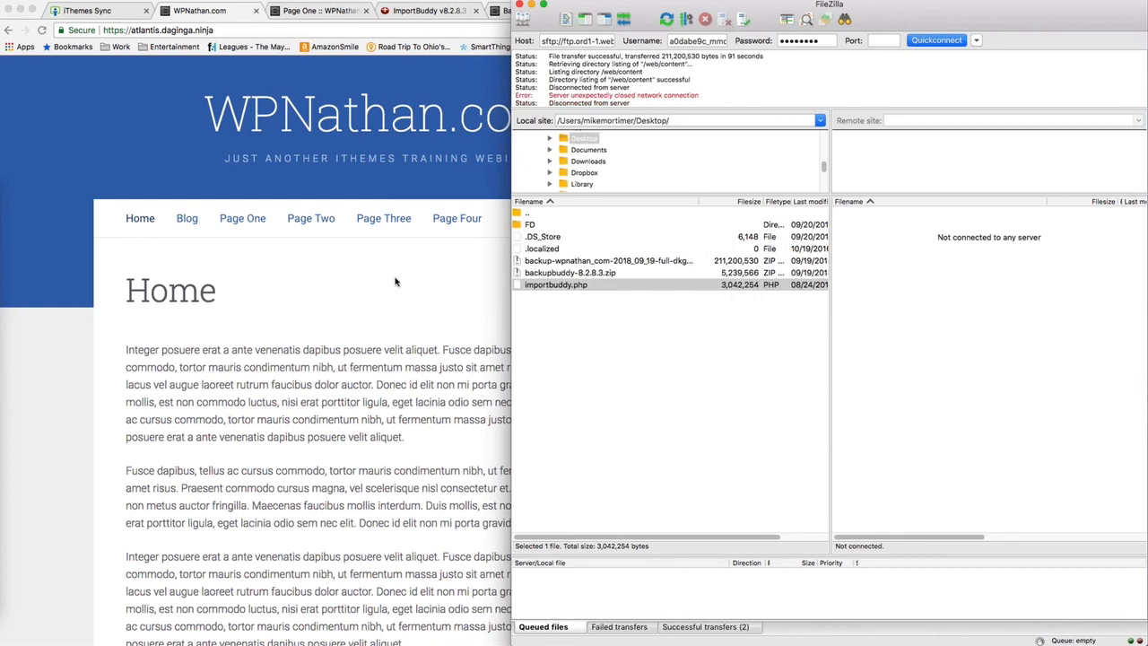
{"action": "left_click", "coordinate": [438, 305]}
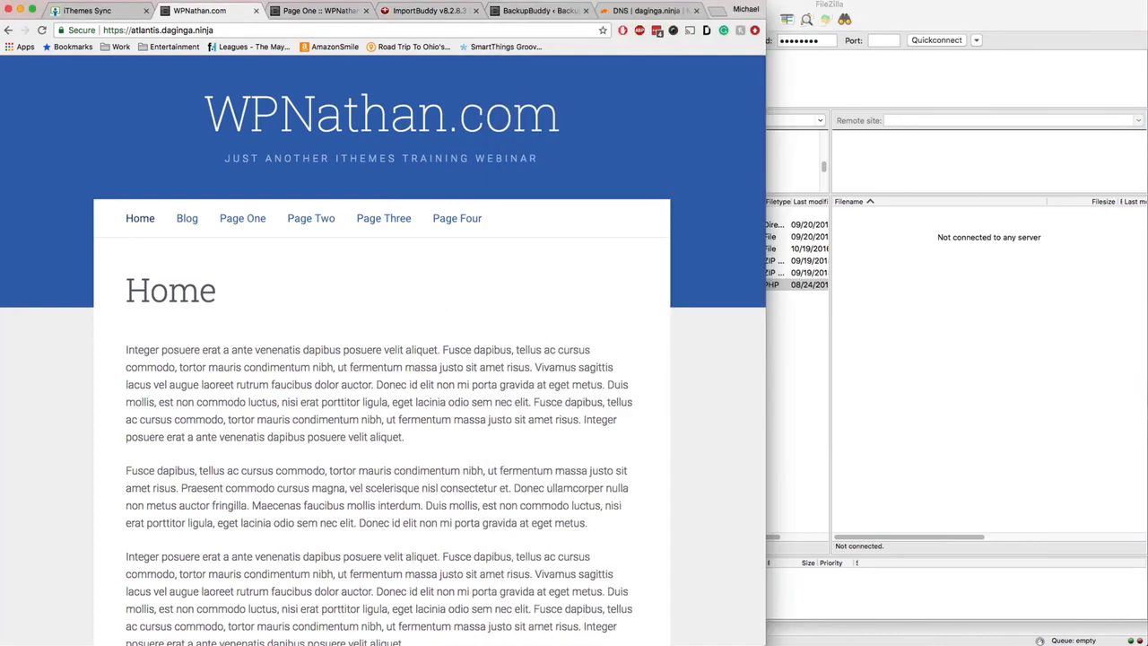